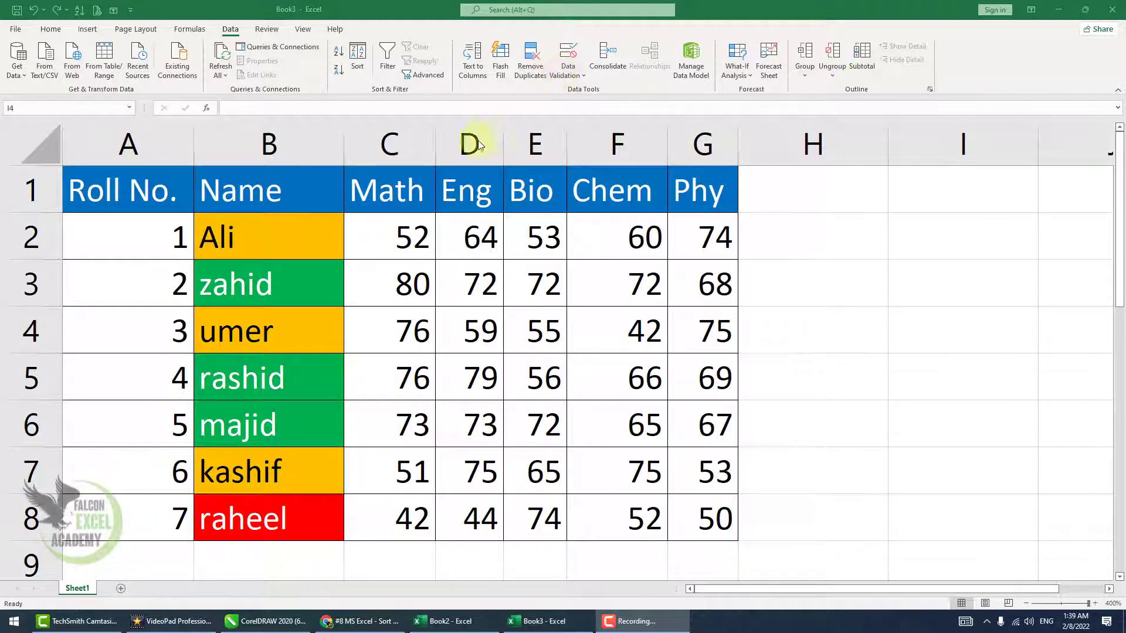
- Sort only cells A1:A8 by Roll No., Largest to Smallest, without expanding the selection
drag(149, 191, 160, 508)
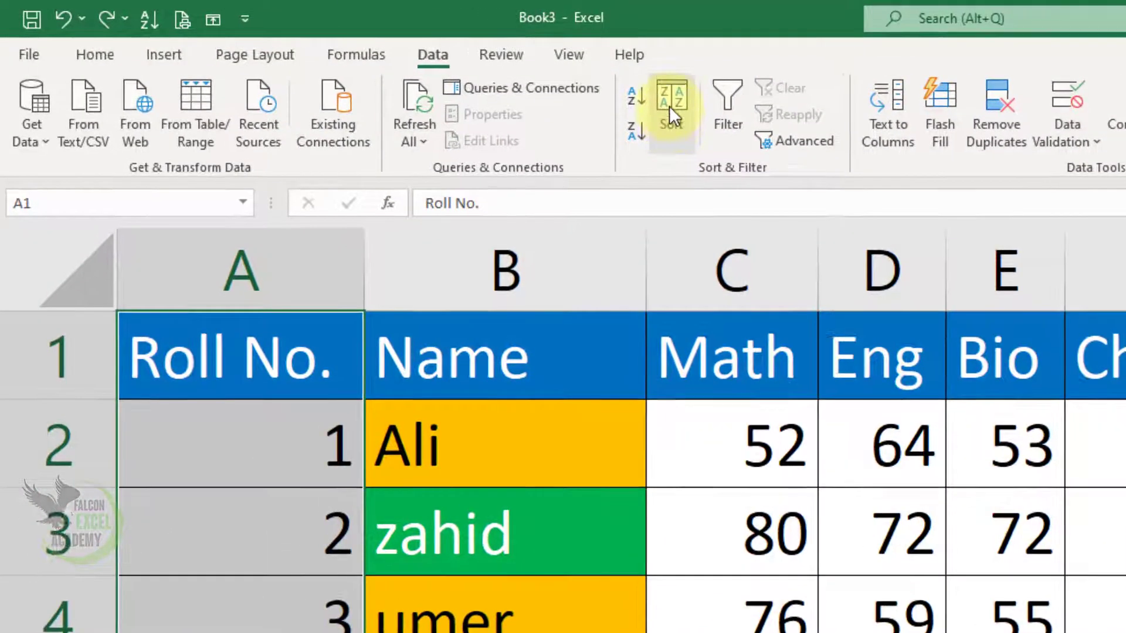
click(374, 59)
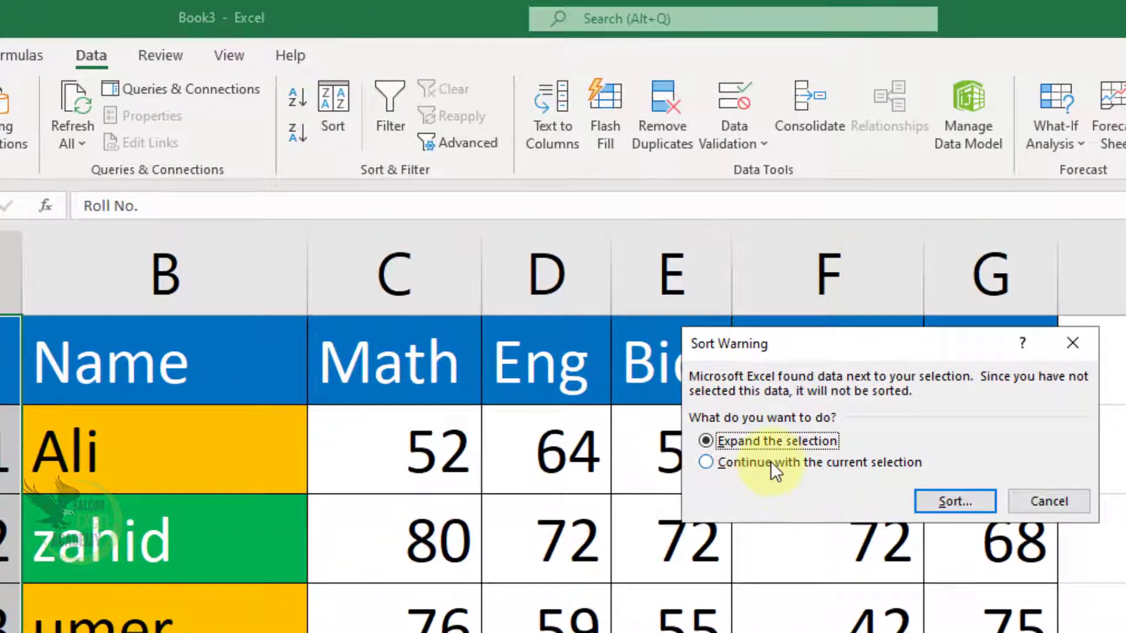
click(771, 461)
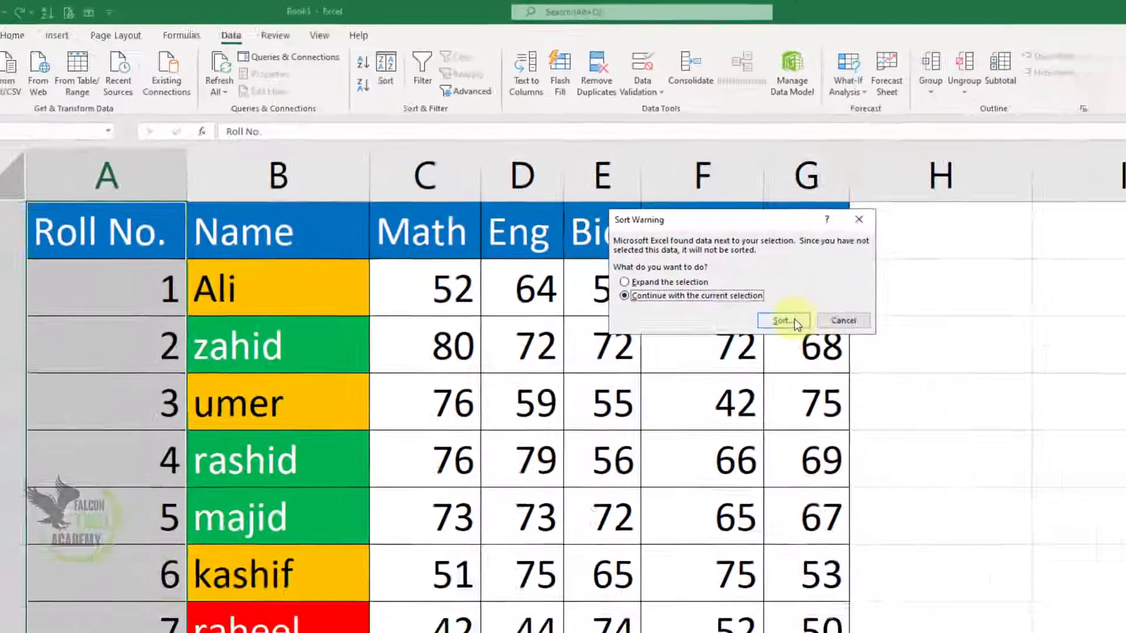
click(955, 501)
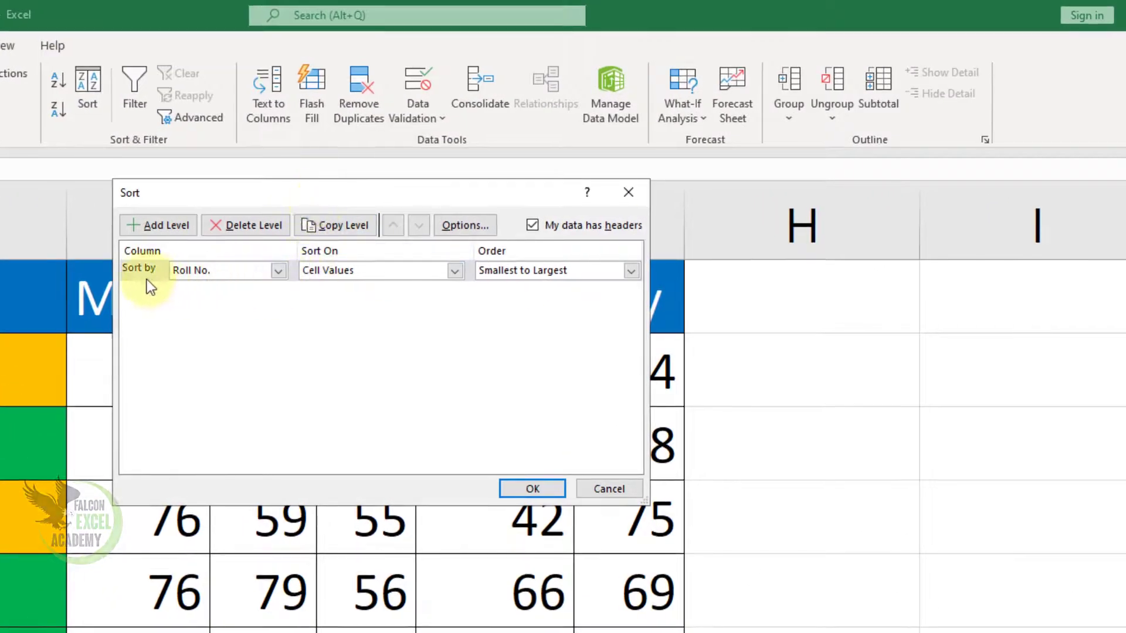
click(240, 273)
click(227, 288)
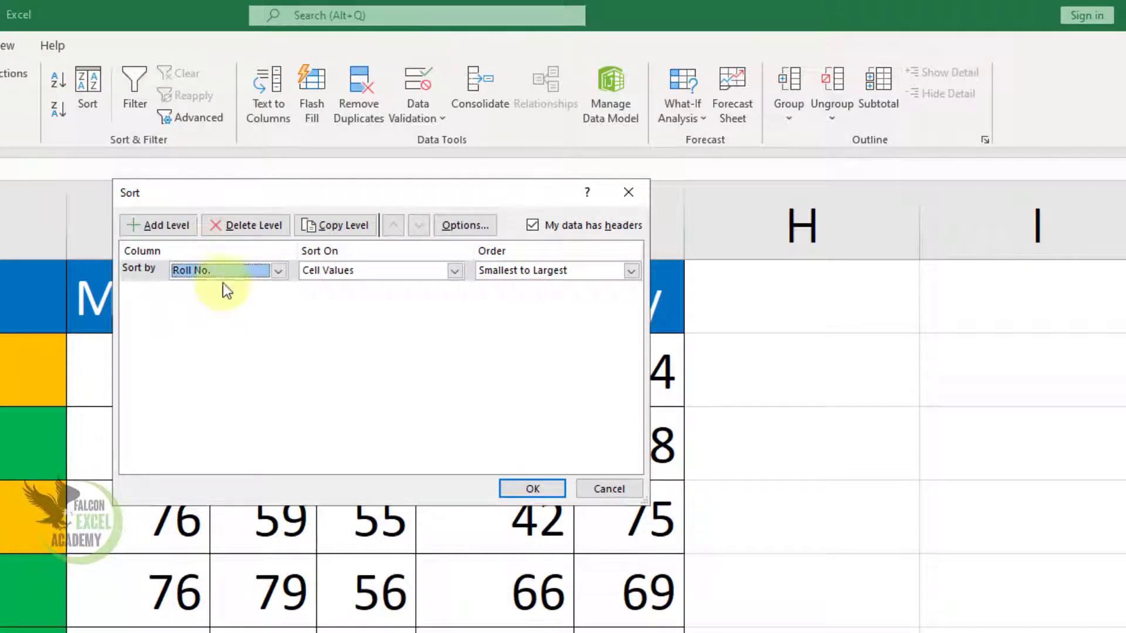
click(331, 273)
click(329, 287)
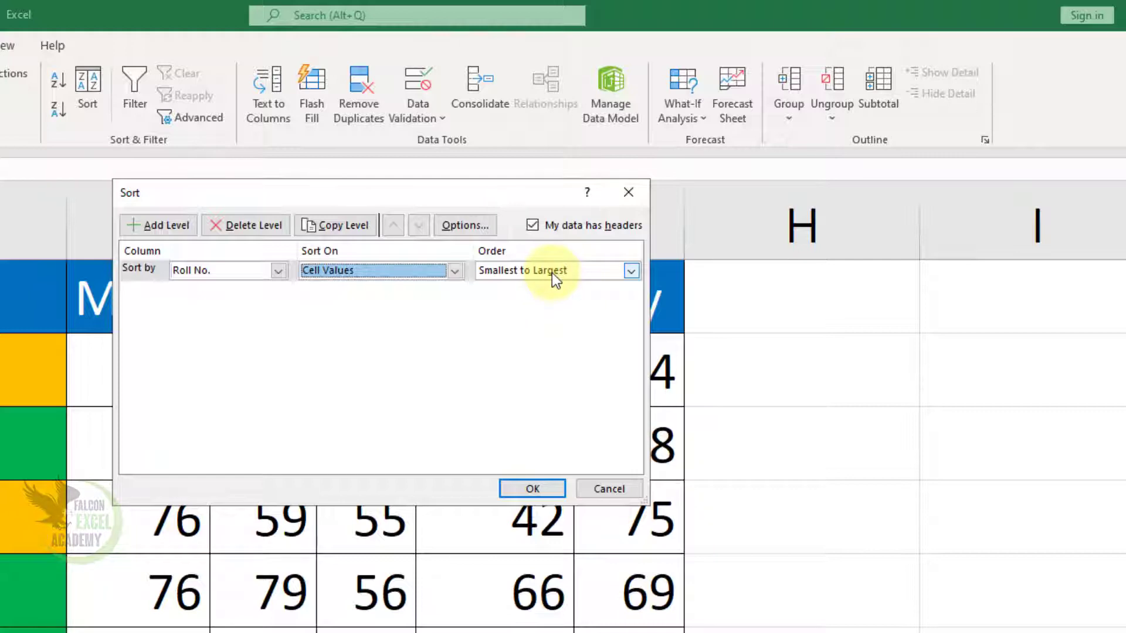
click(552, 273)
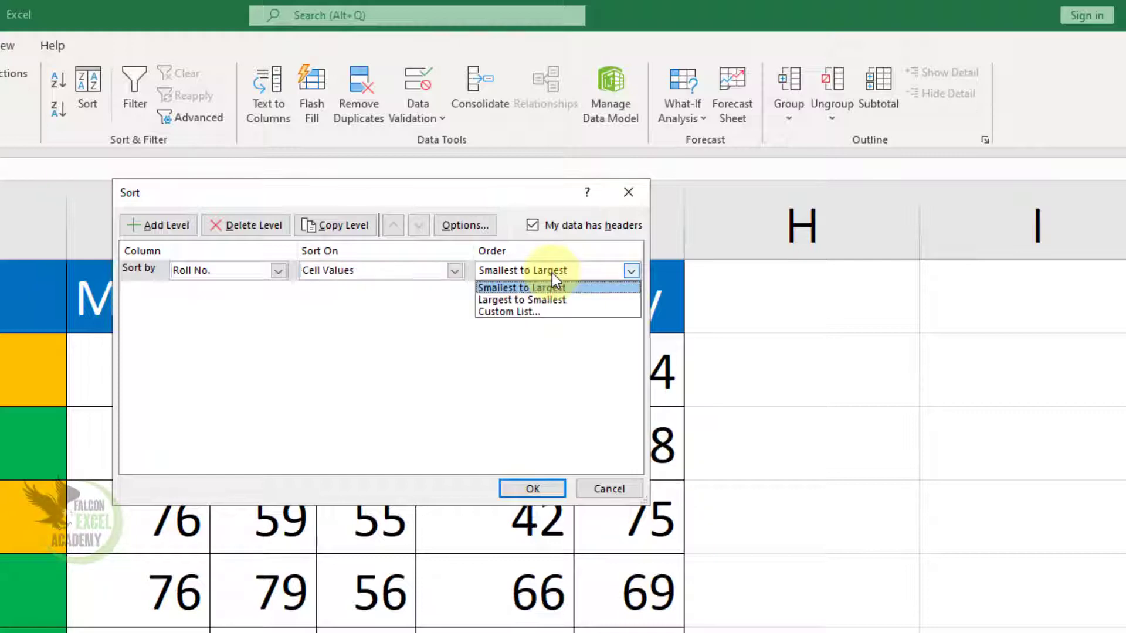
click(532, 300)
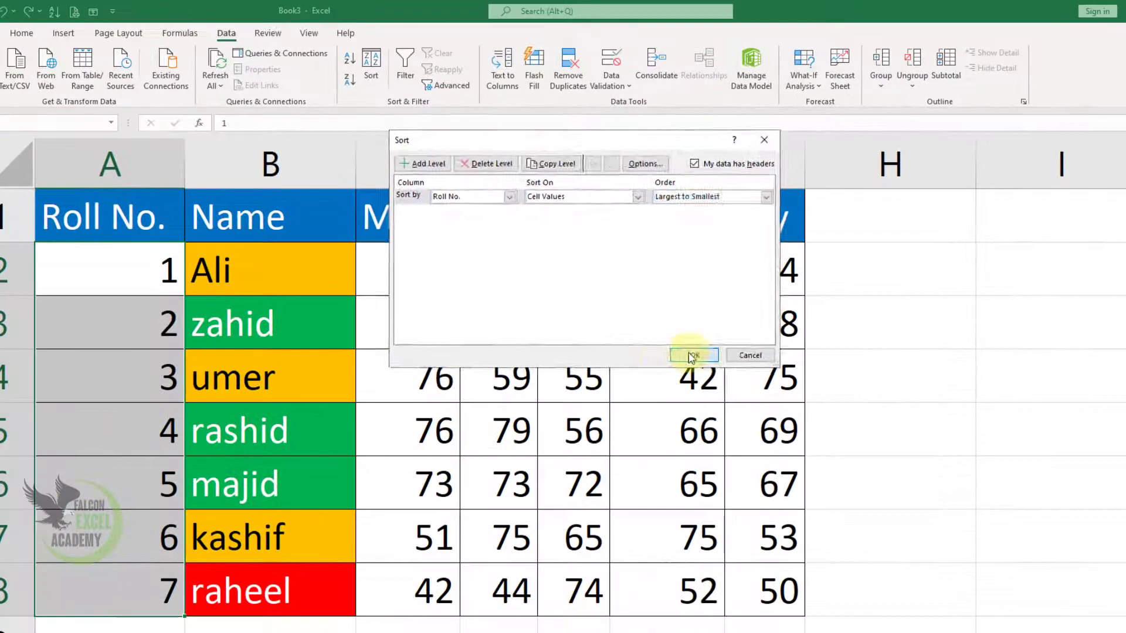
click(532, 489)
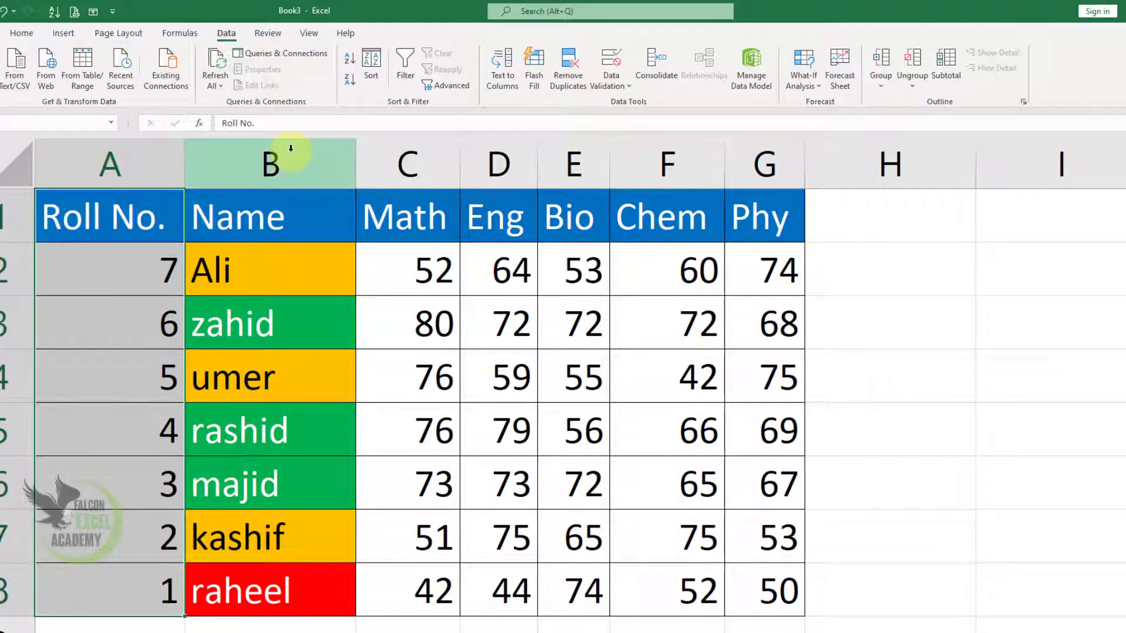
- Undo the Roll No. sort and select the whole student table A1:G8
key(ctrl+z)
click(168, 266)
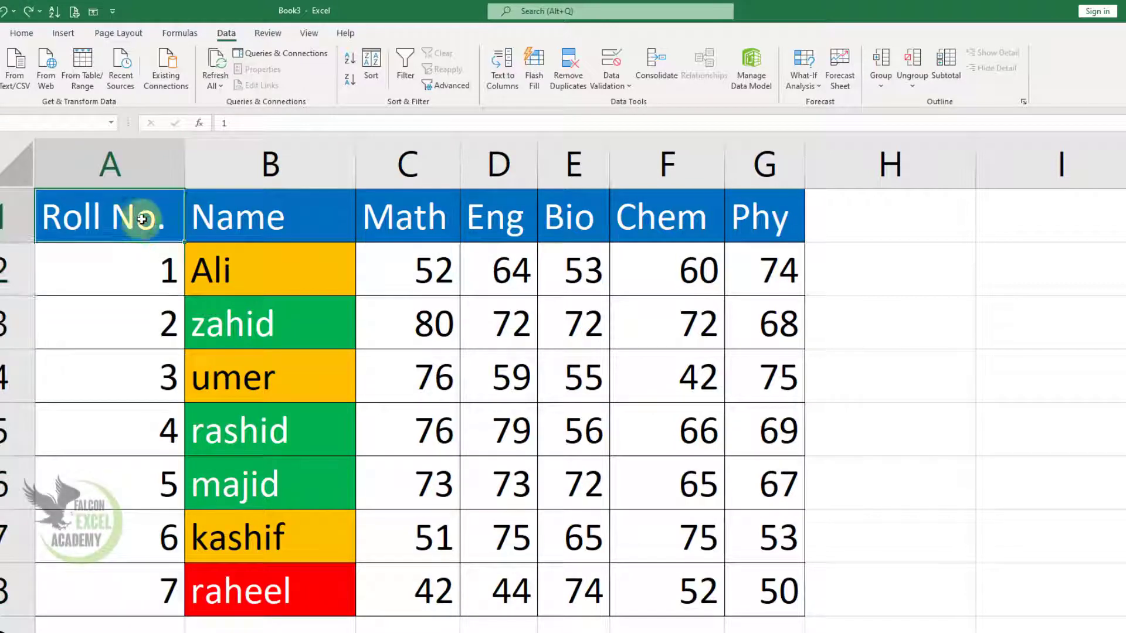
mouse_move(143, 224)
mouse_down()
mouse_move(518, 351)
mouse_move(726, 533)
mouse_move(749, 586)
mouse_up()
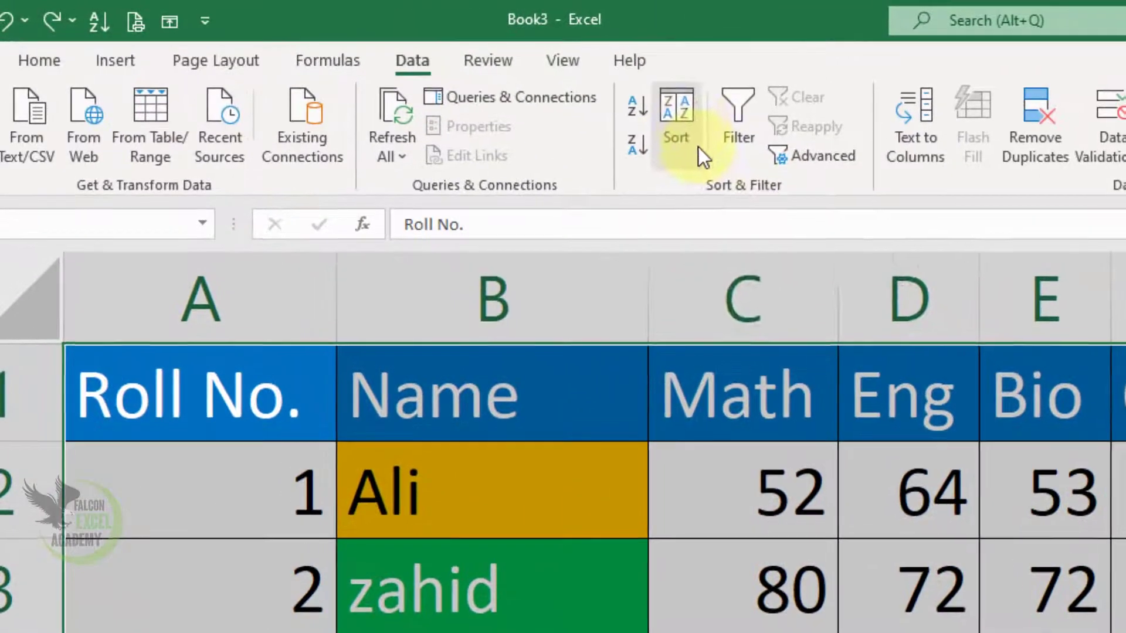
- Sort the whole table by the Name column in Z to A order
click(677, 115)
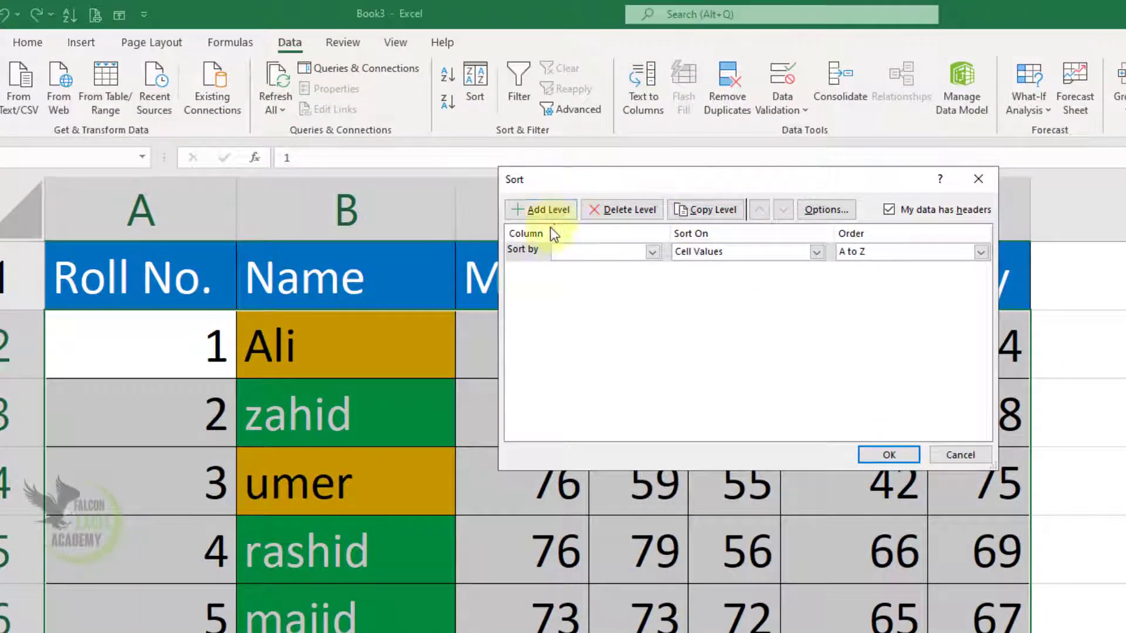
click(652, 253)
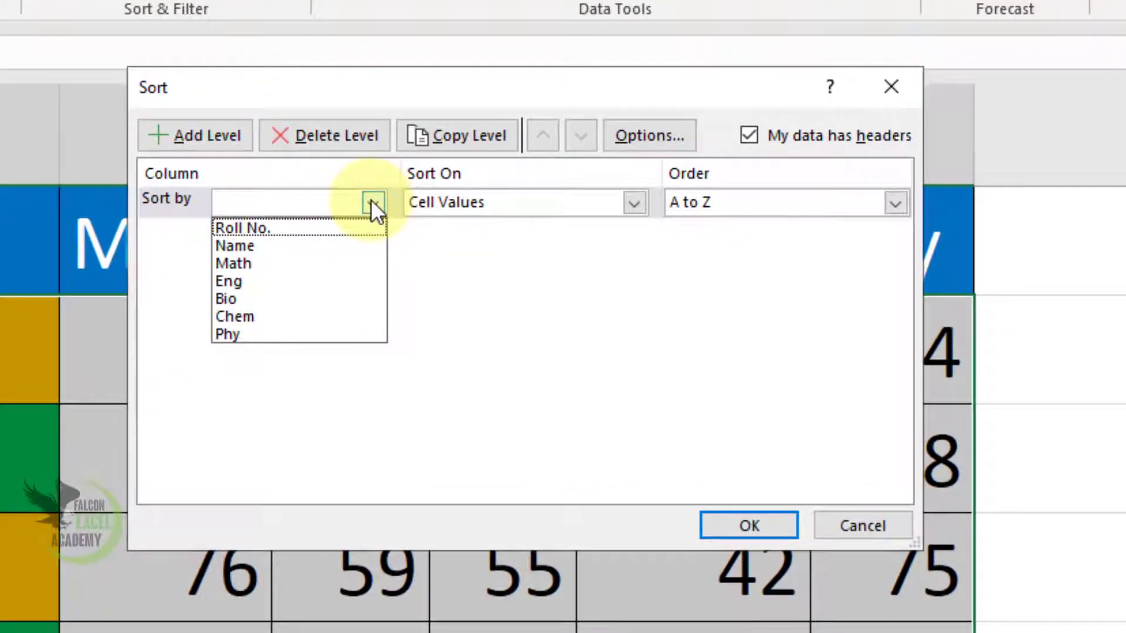
click(285, 245)
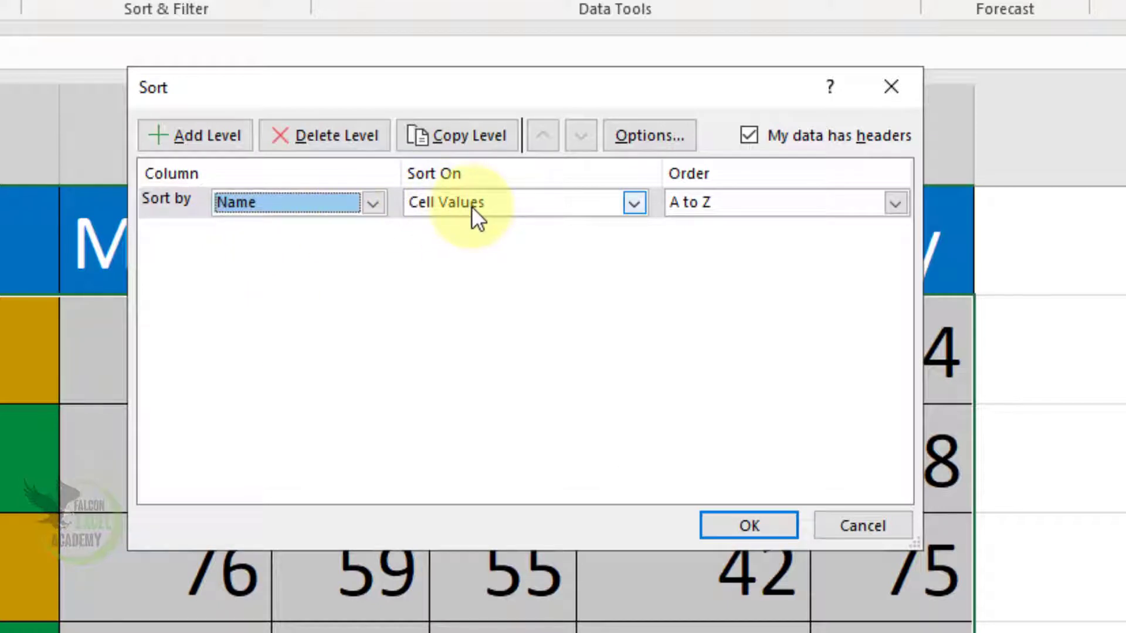
click(706, 202)
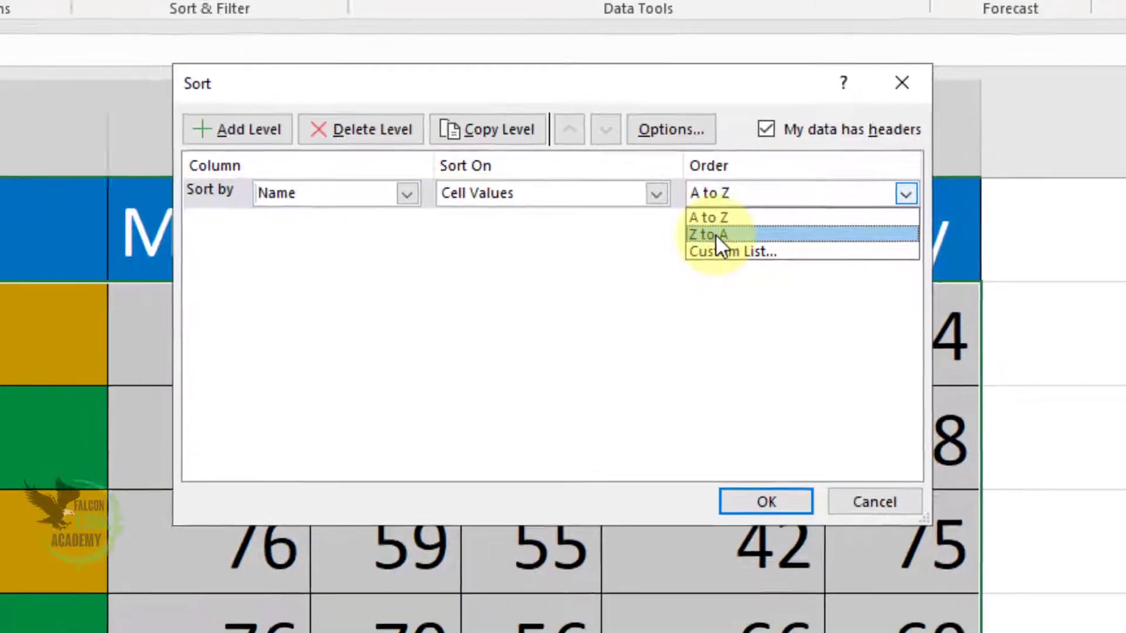
click(695, 245)
click(748, 525)
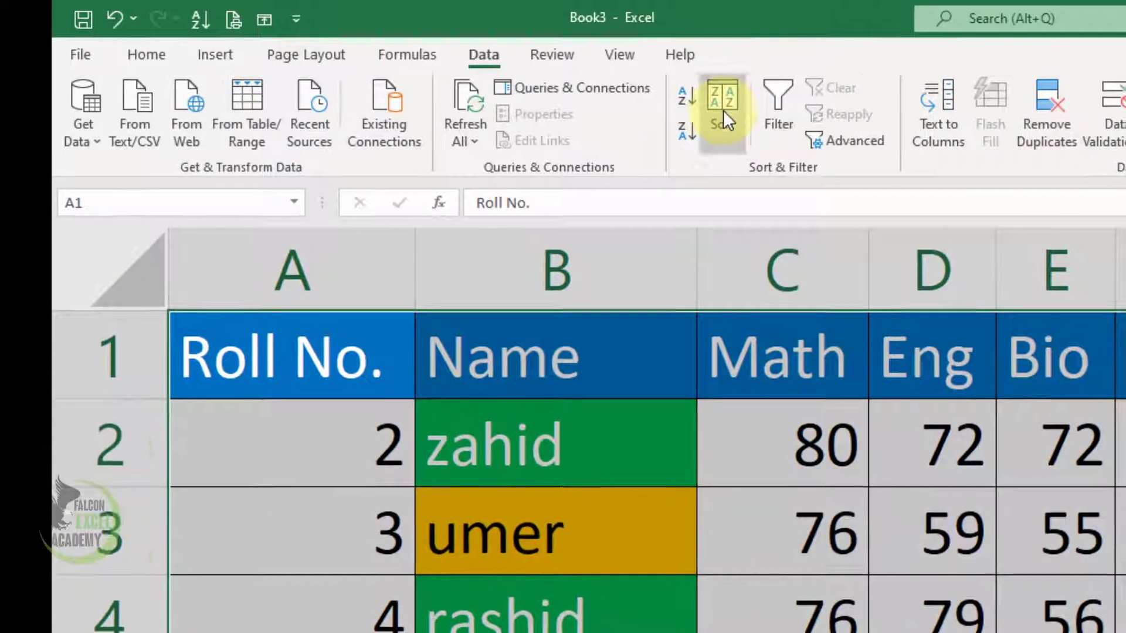
- Sort the table by Name on Cell Color, with the green fill On Top
click(552, 117)
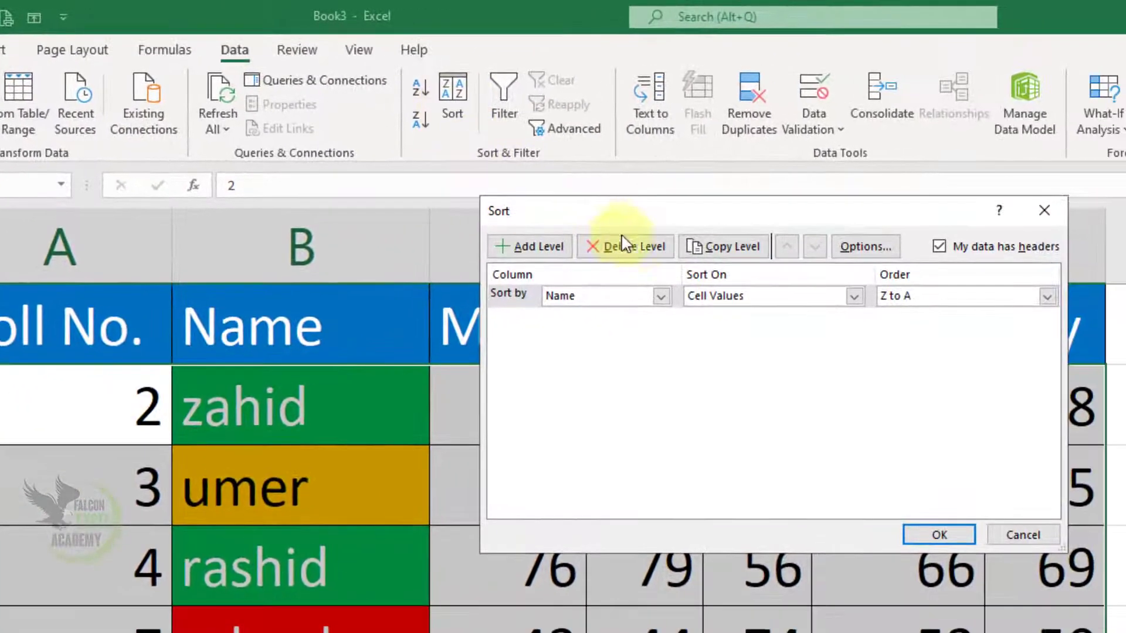
click(661, 296)
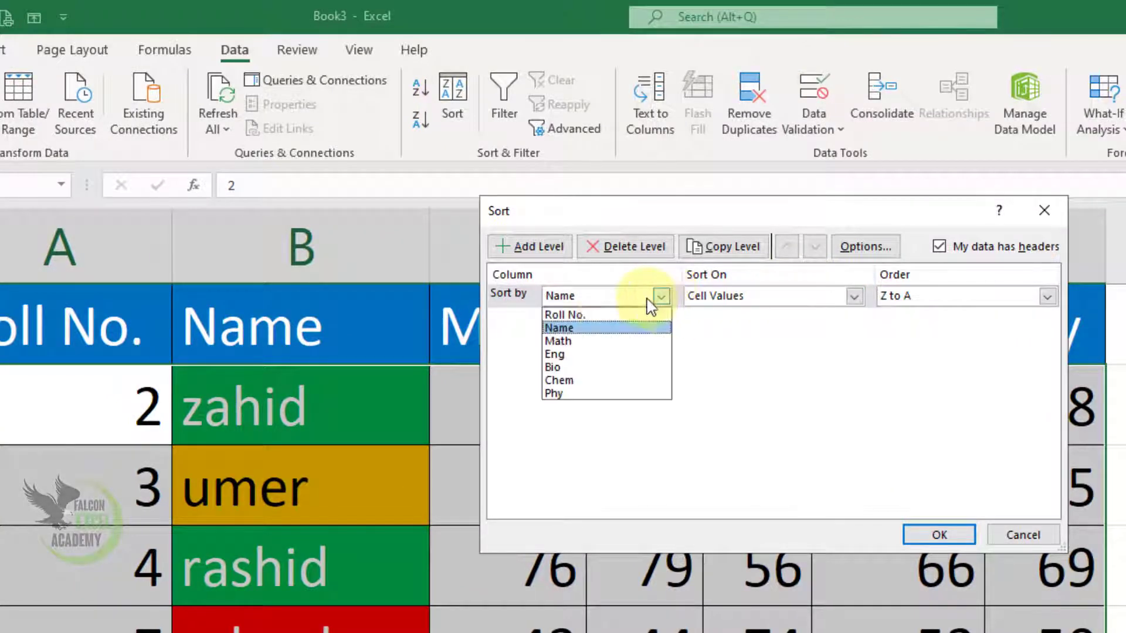
click(581, 327)
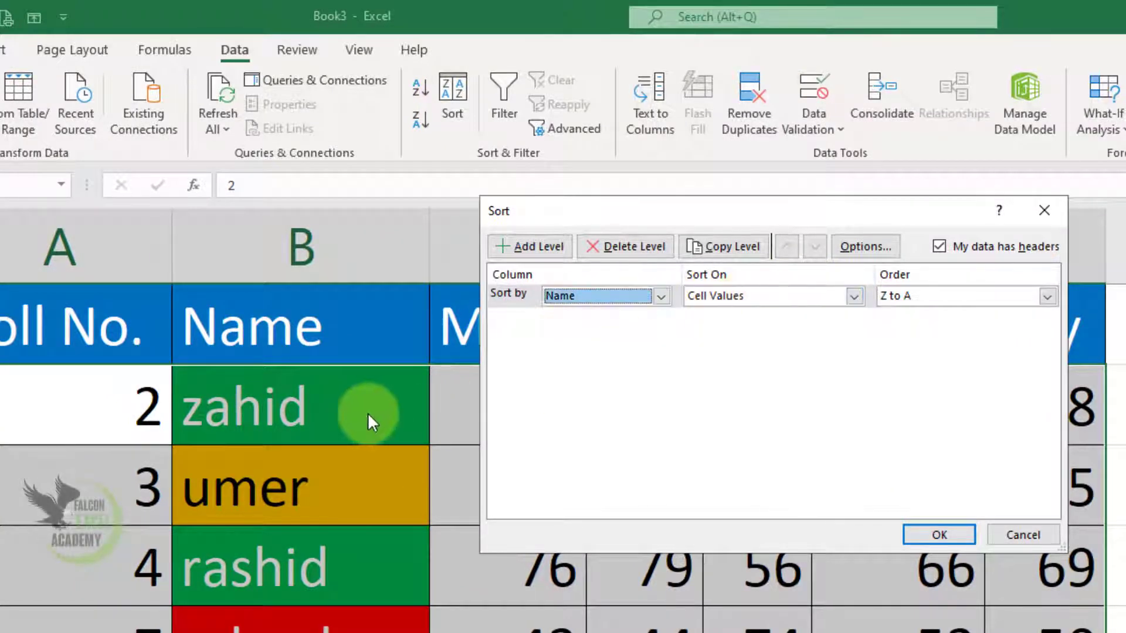
click(604, 296)
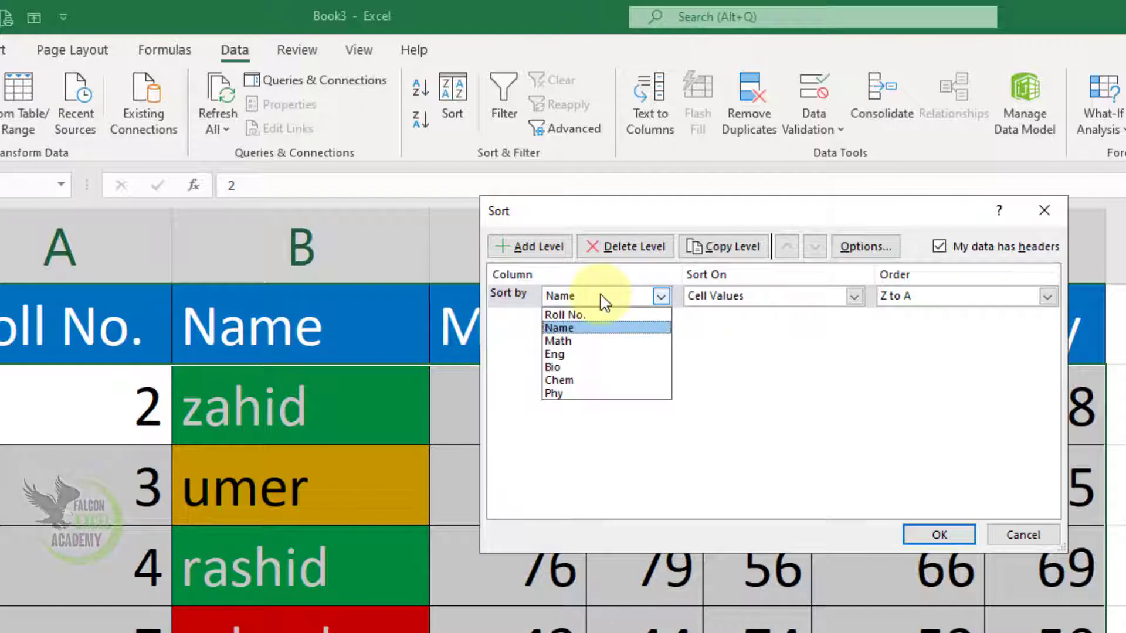
click(602, 296)
click(815, 301)
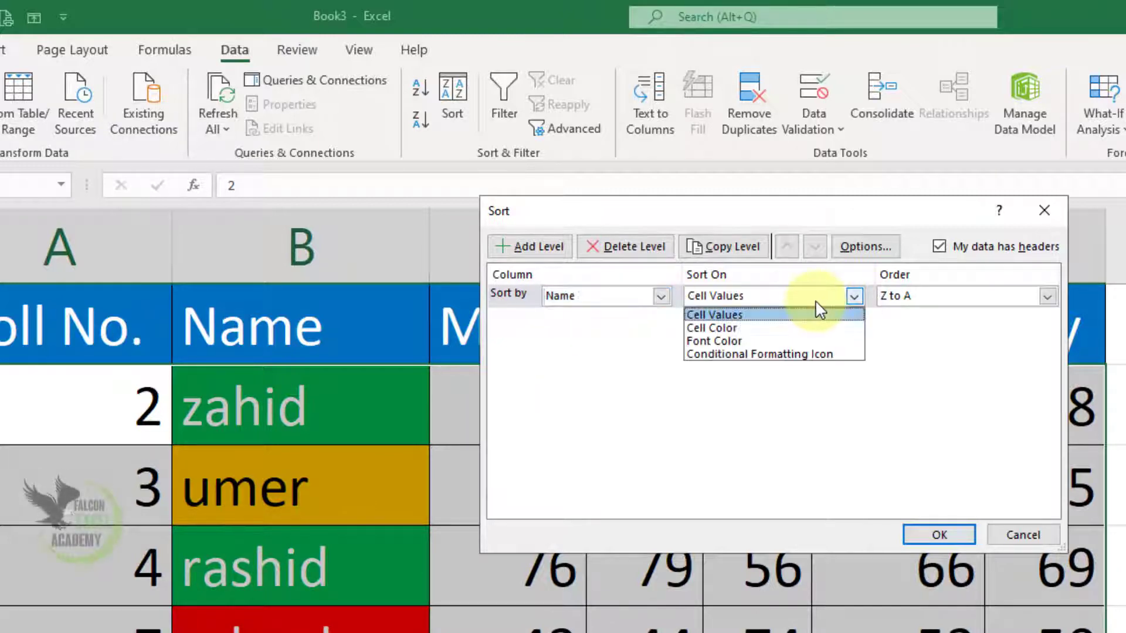
click(754, 329)
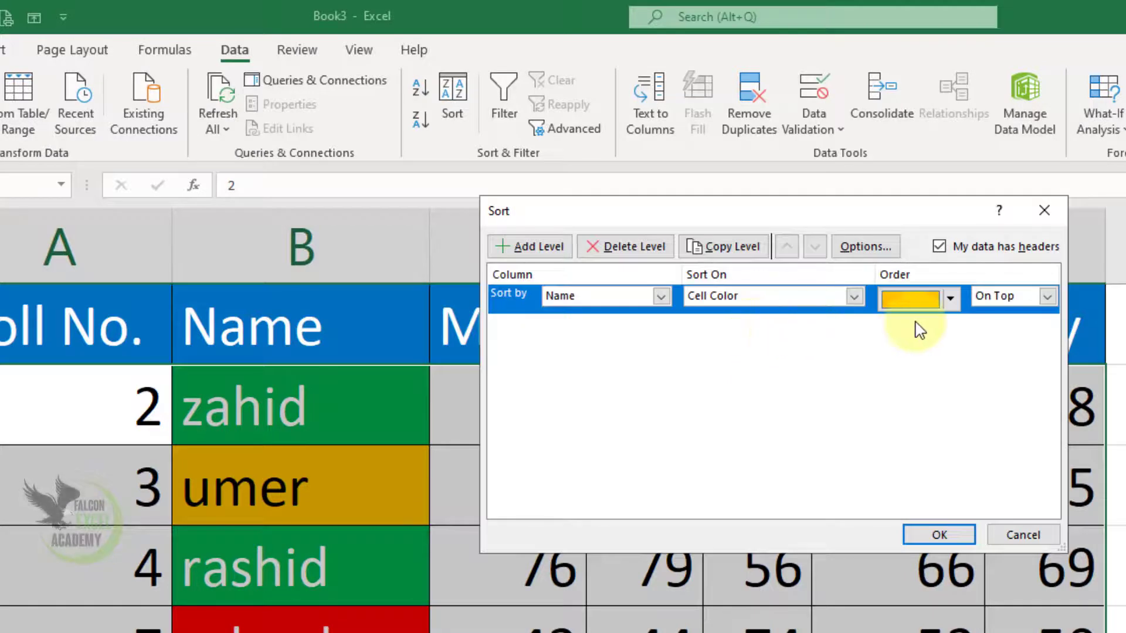
click(950, 301)
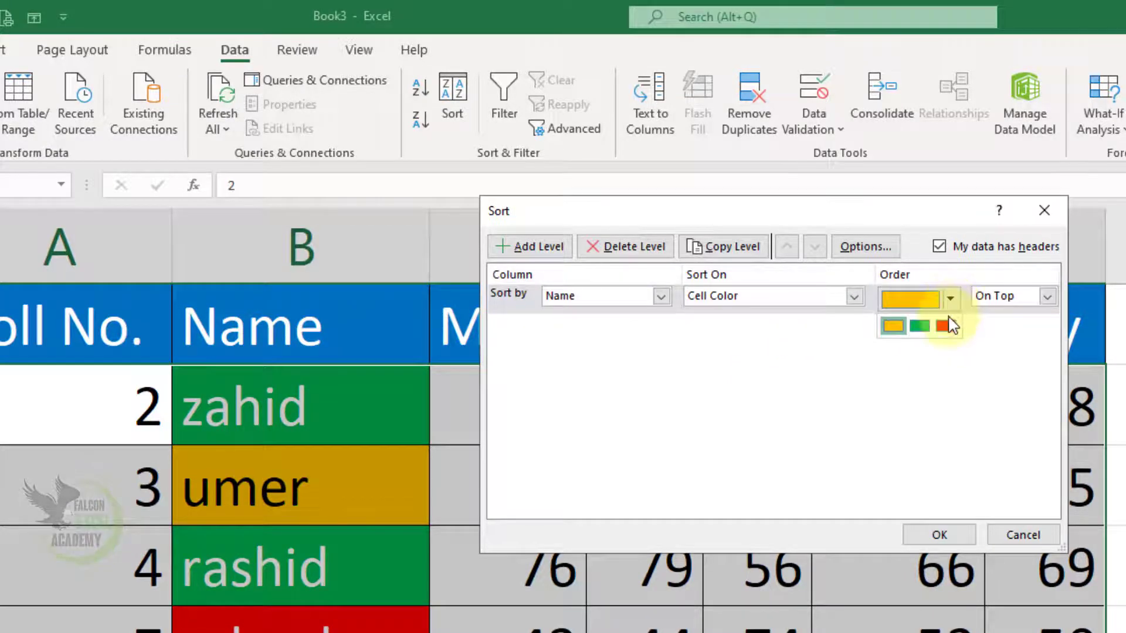
click(921, 326)
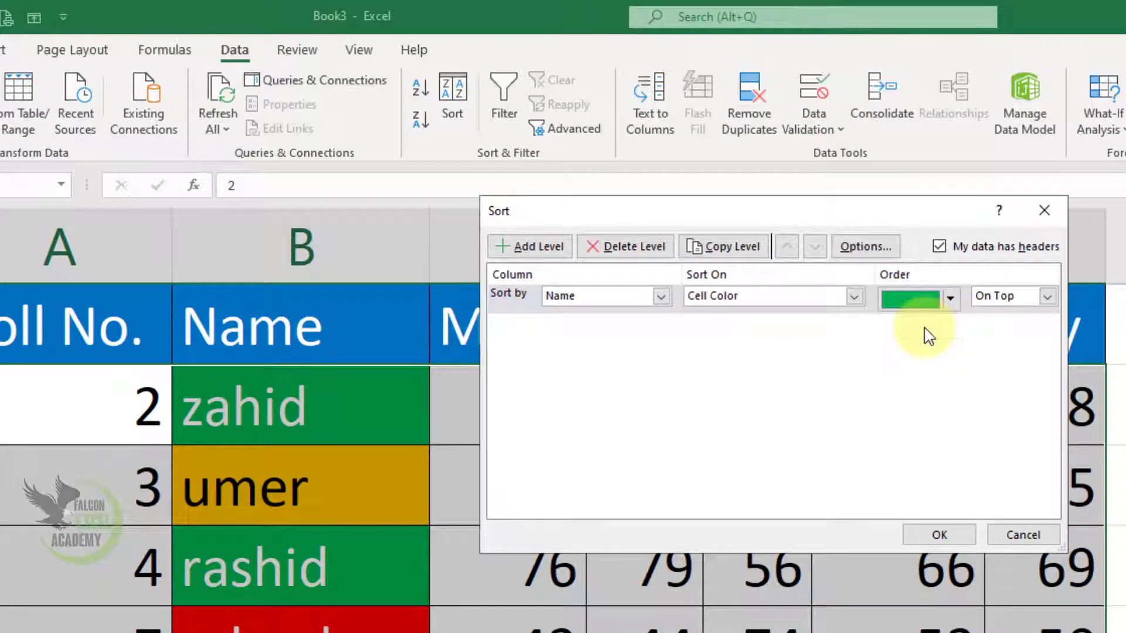
click(1000, 297)
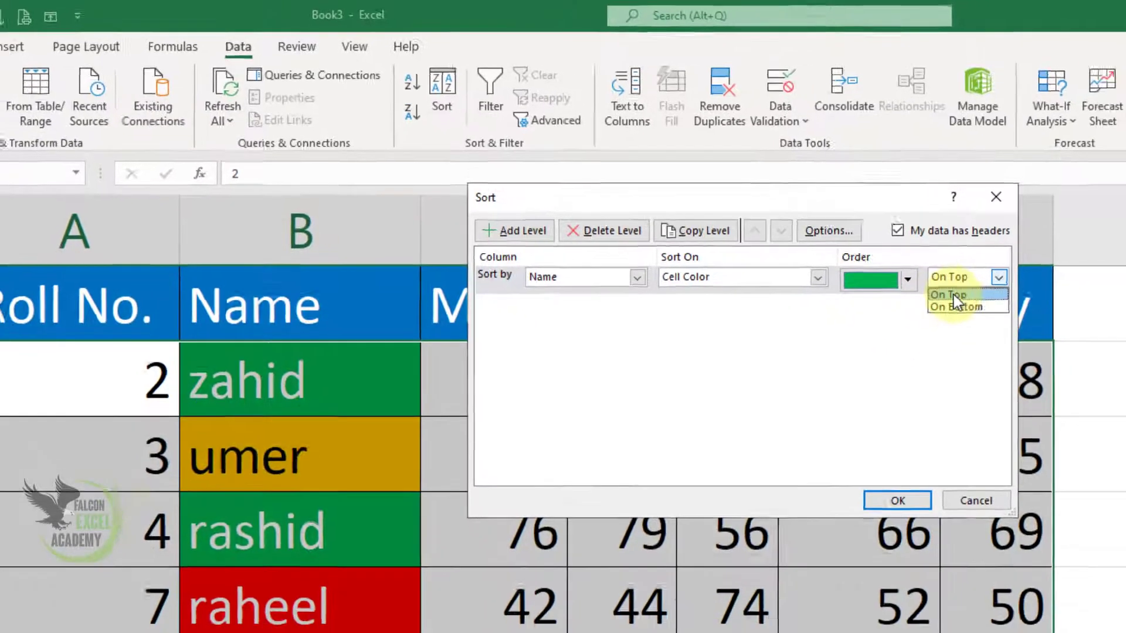
click(950, 295)
click(897, 500)
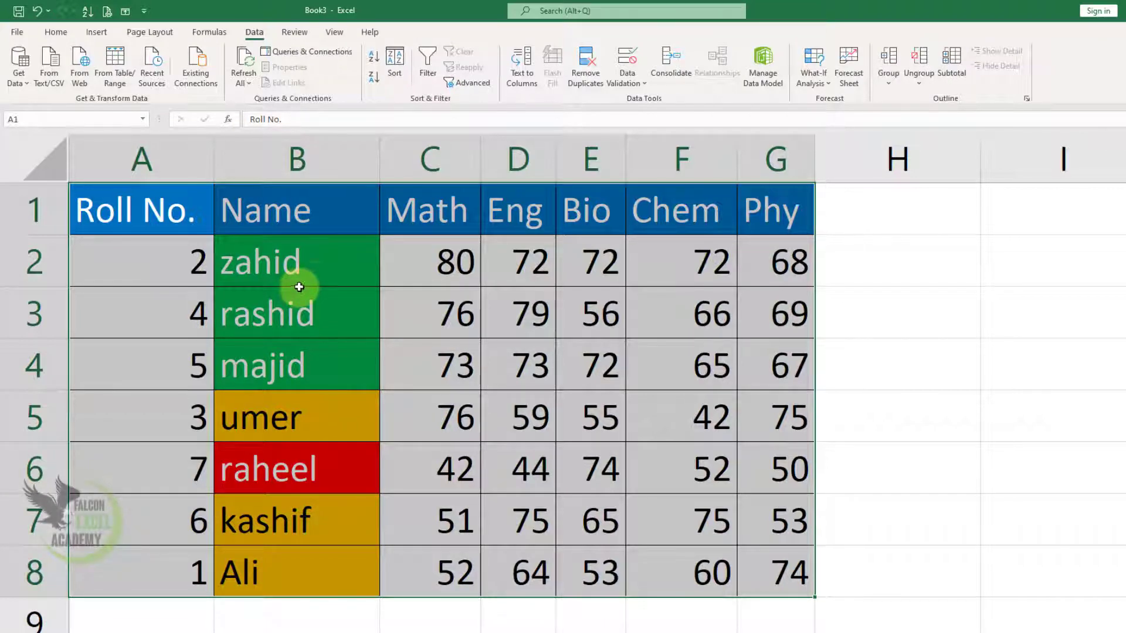
- Select the student table and turn on Filter for its header row
click(313, 275)
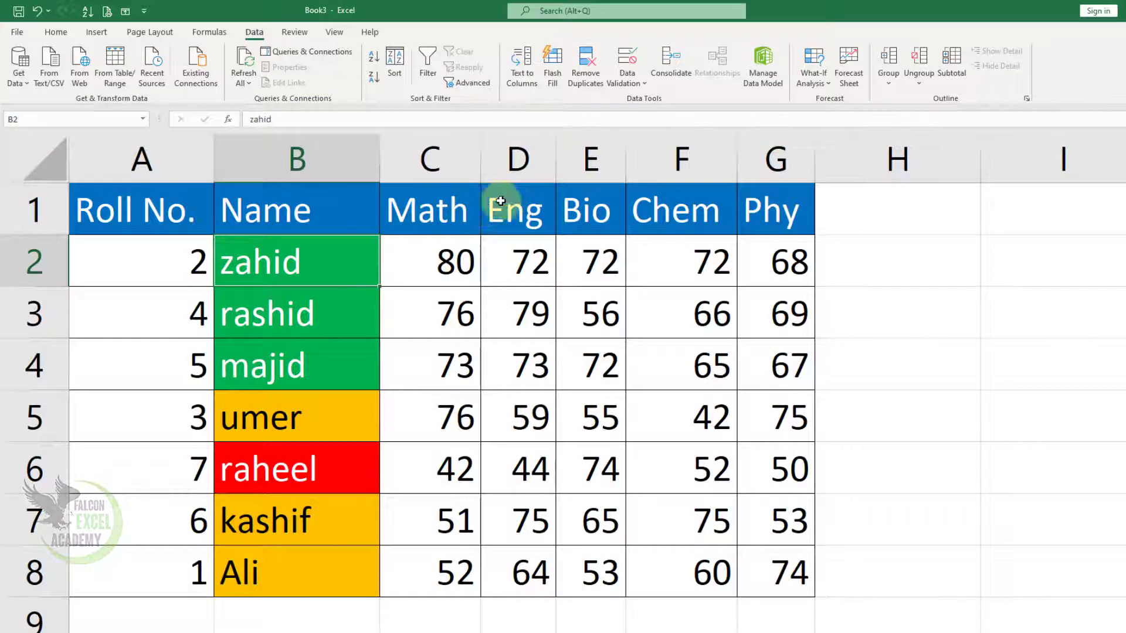
click(153, 209)
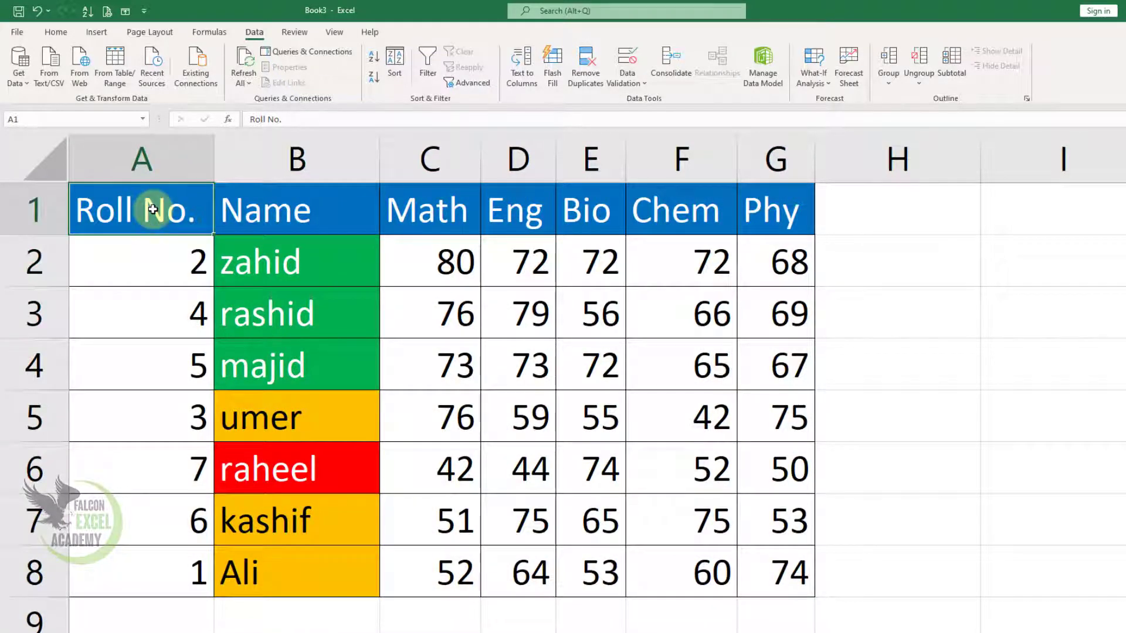
drag(152, 209, 748, 213)
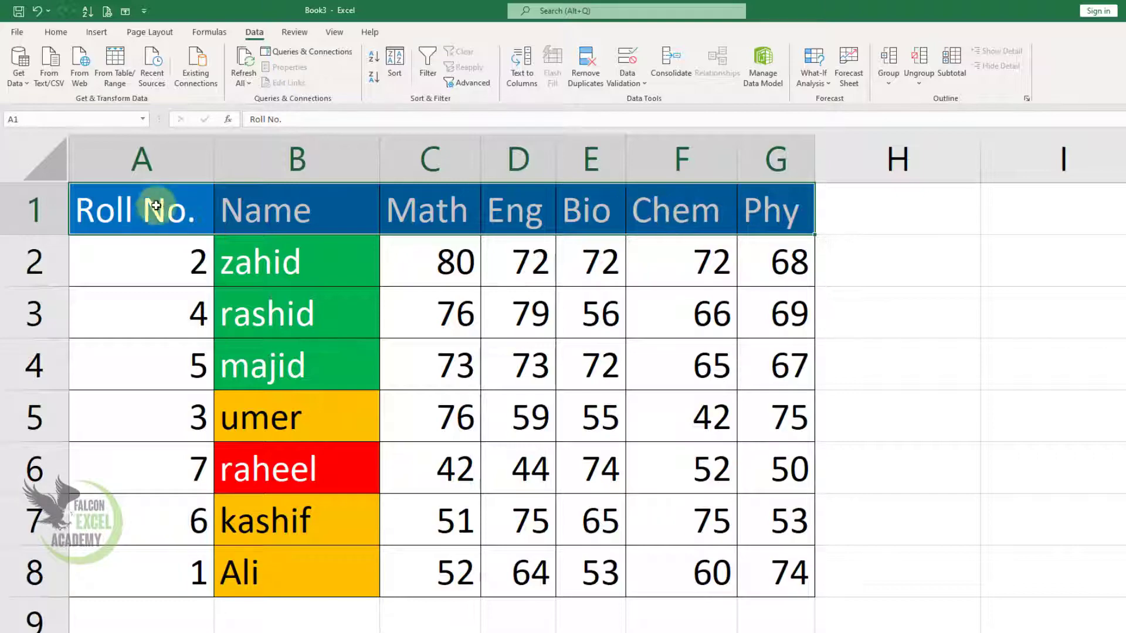
mouse_move(156, 209)
mouse_down()
mouse_move(739, 271)
mouse_move(749, 551)
mouse_up()
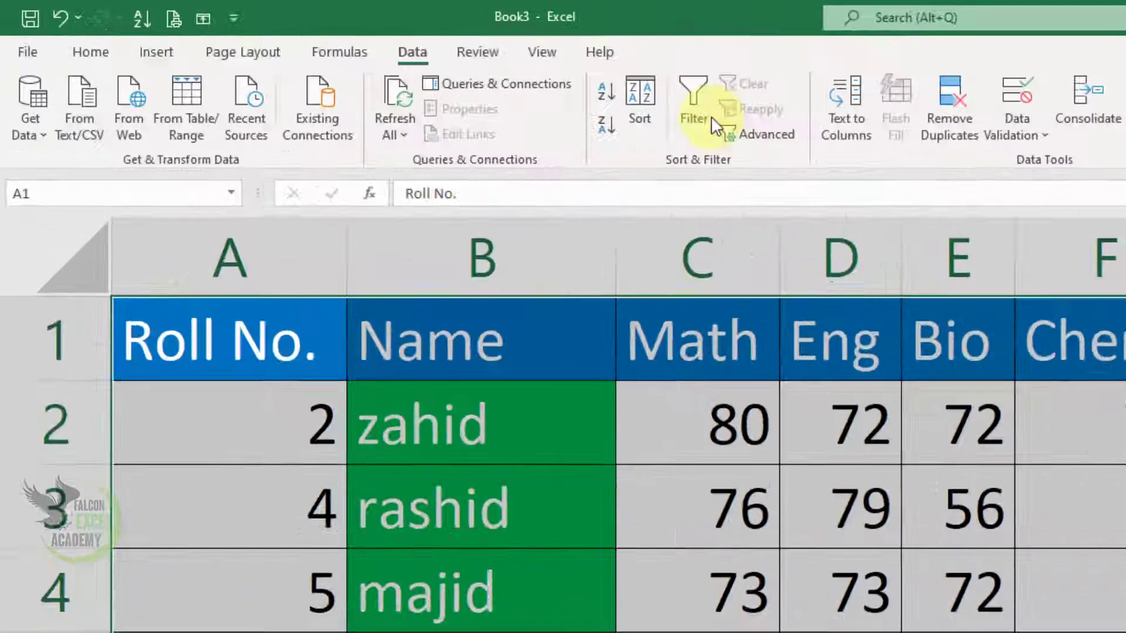
click(441, 69)
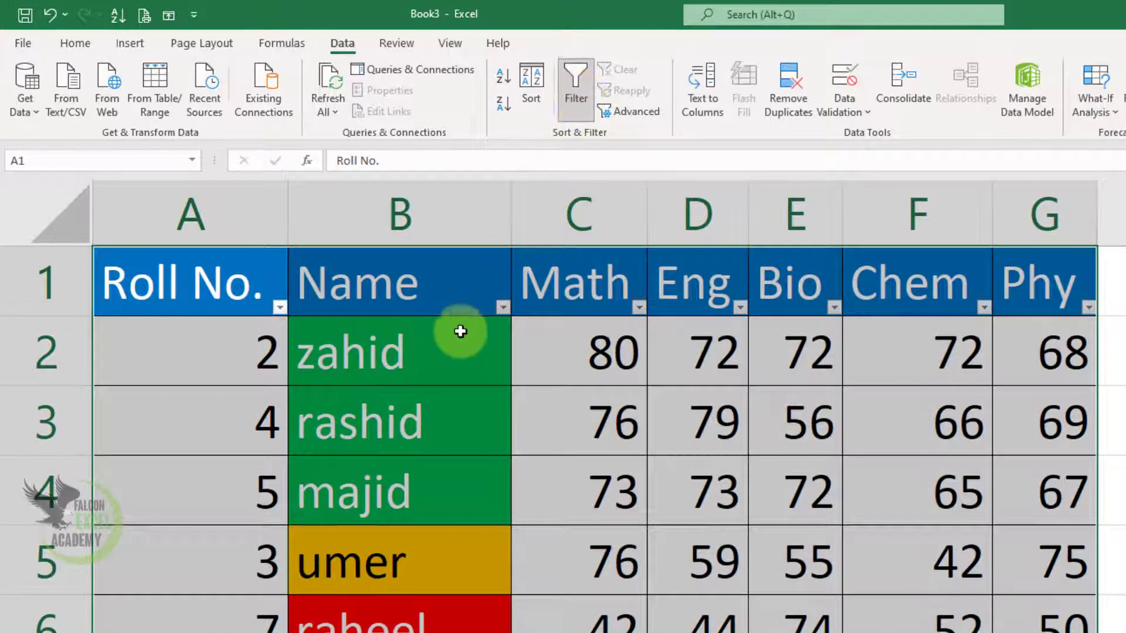
click(457, 333)
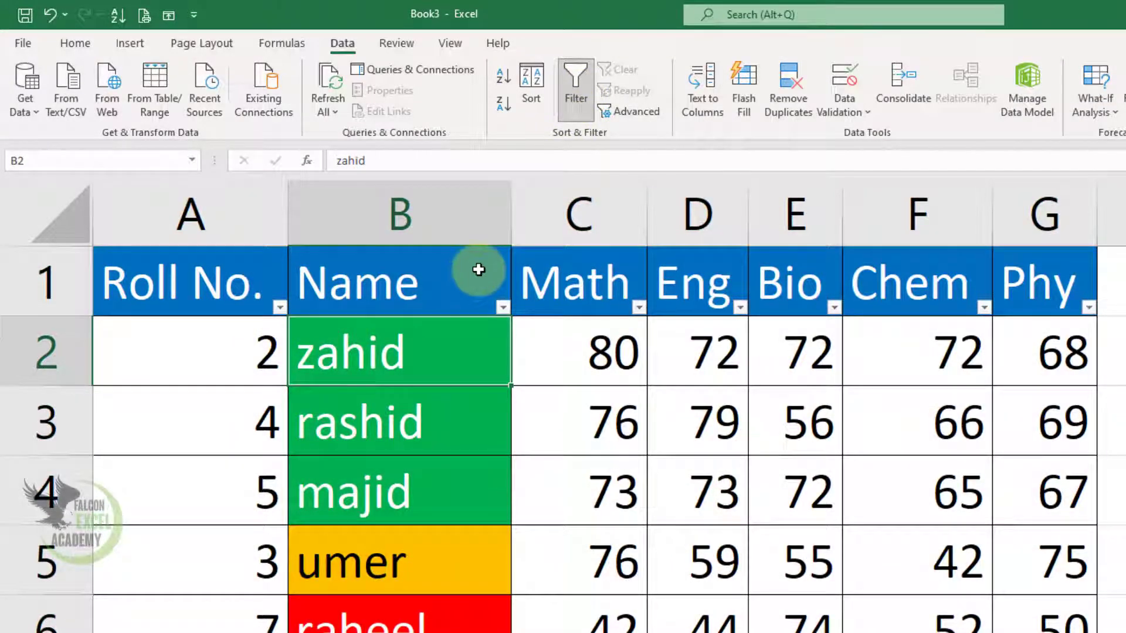
- Filter the Name column to show only a single student's row
click(503, 308)
click(249, 387)
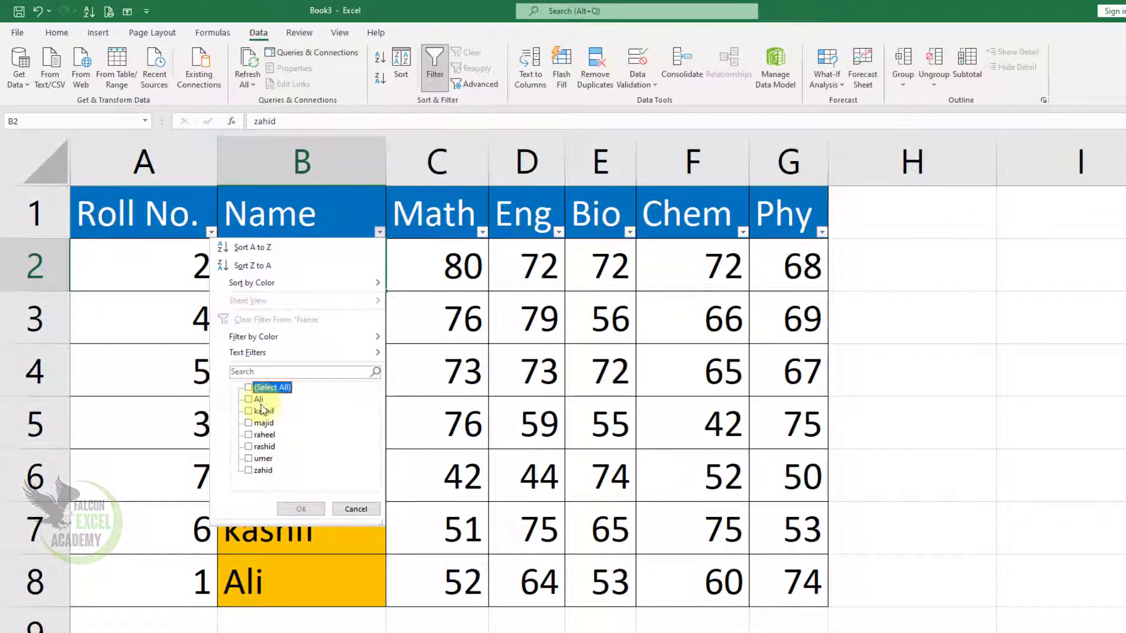
click(258, 400)
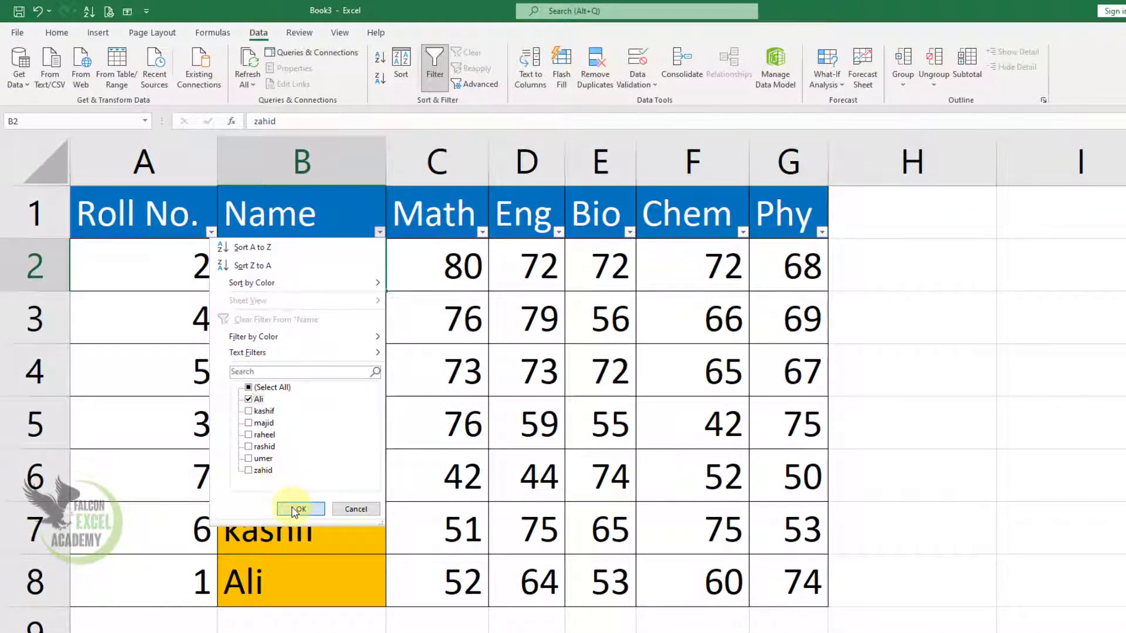
click(296, 510)
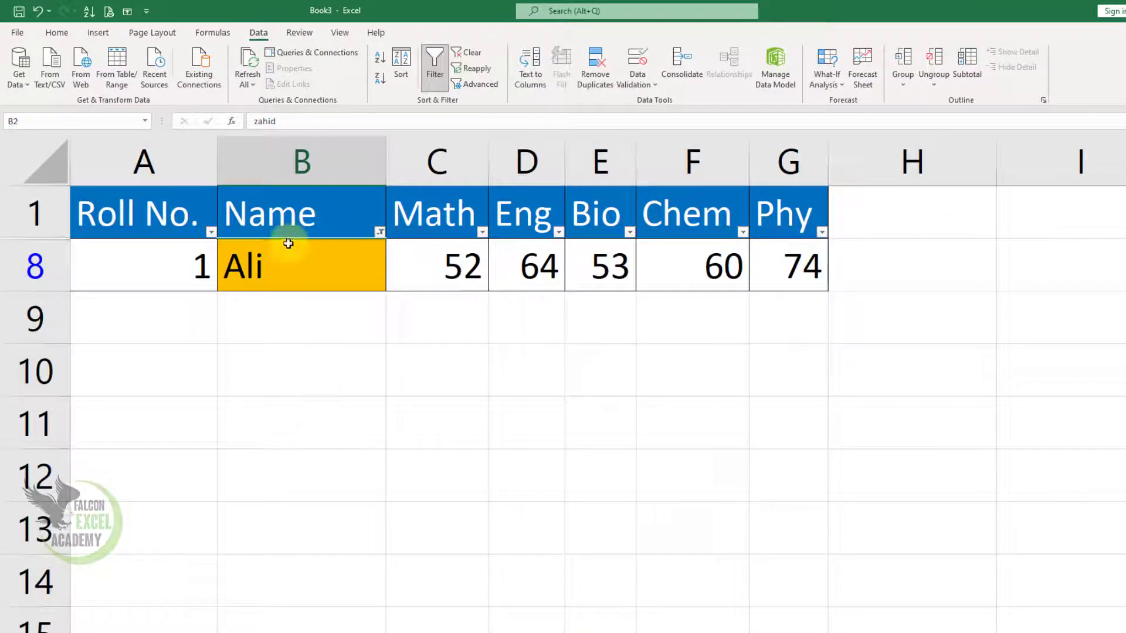
- Filter Name to two other students, then clear the filter to show everyone
click(380, 233)
click(249, 387)
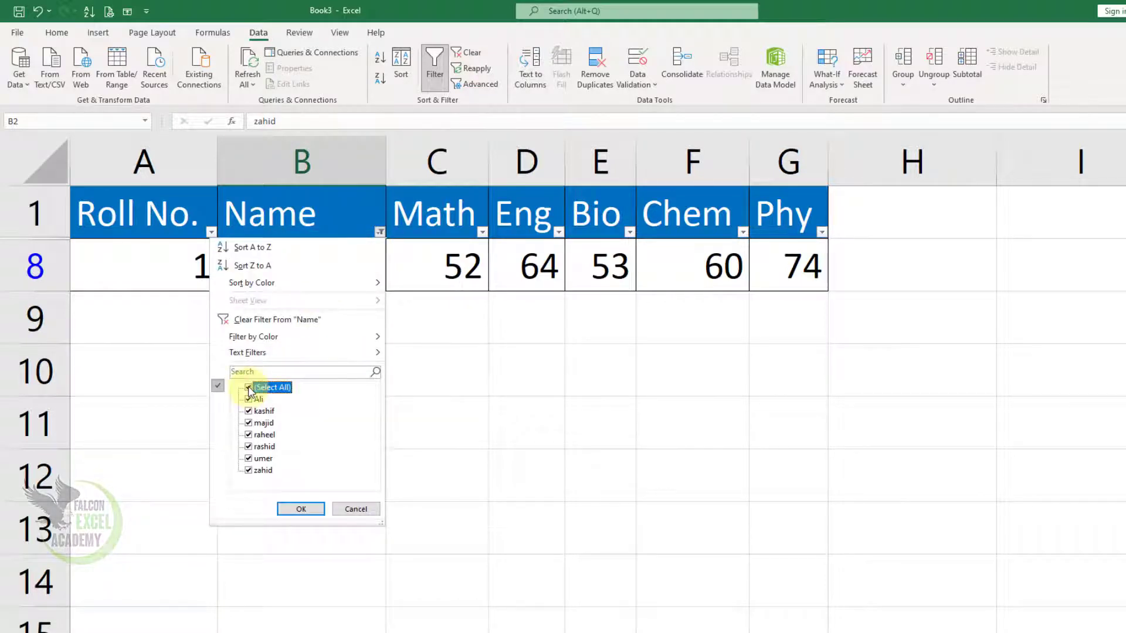
click(249, 388)
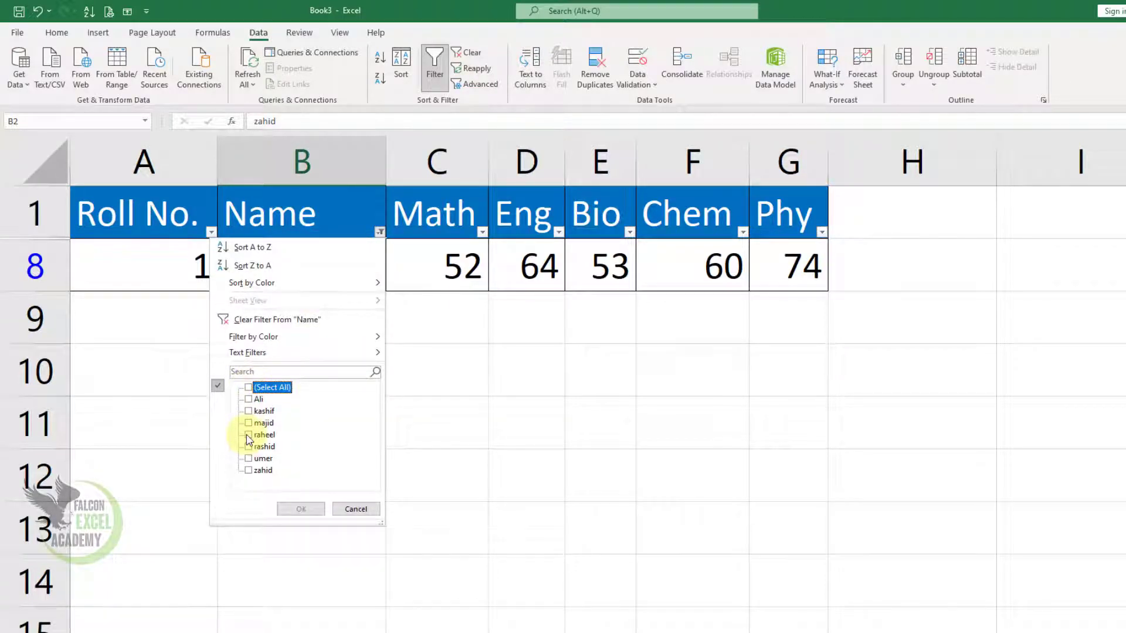
click(249, 435)
click(249, 459)
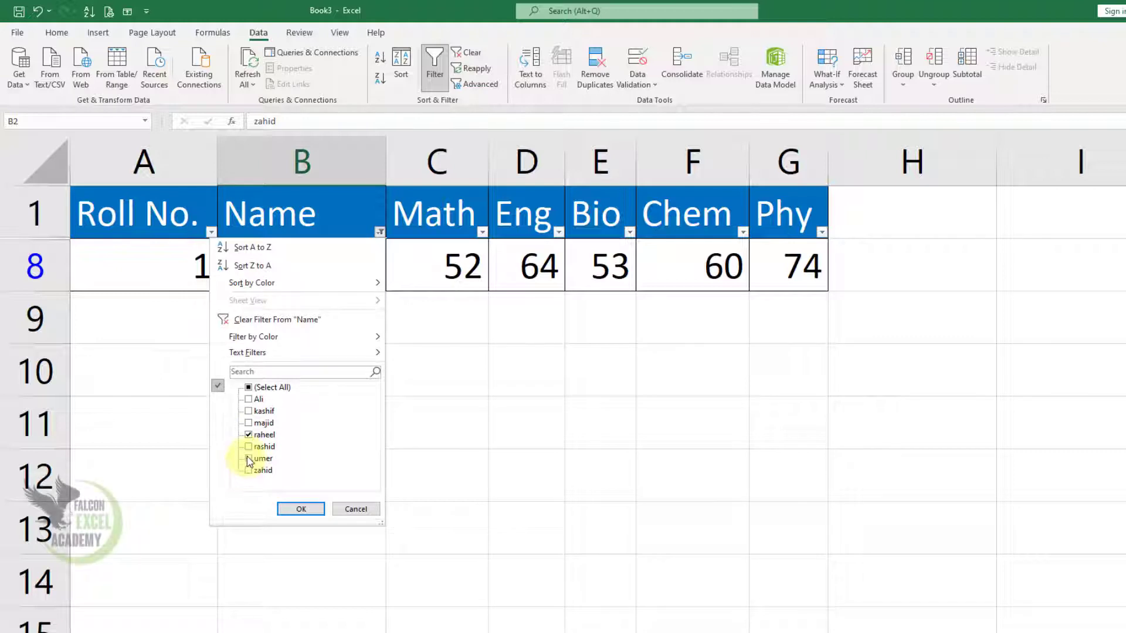
click(303, 509)
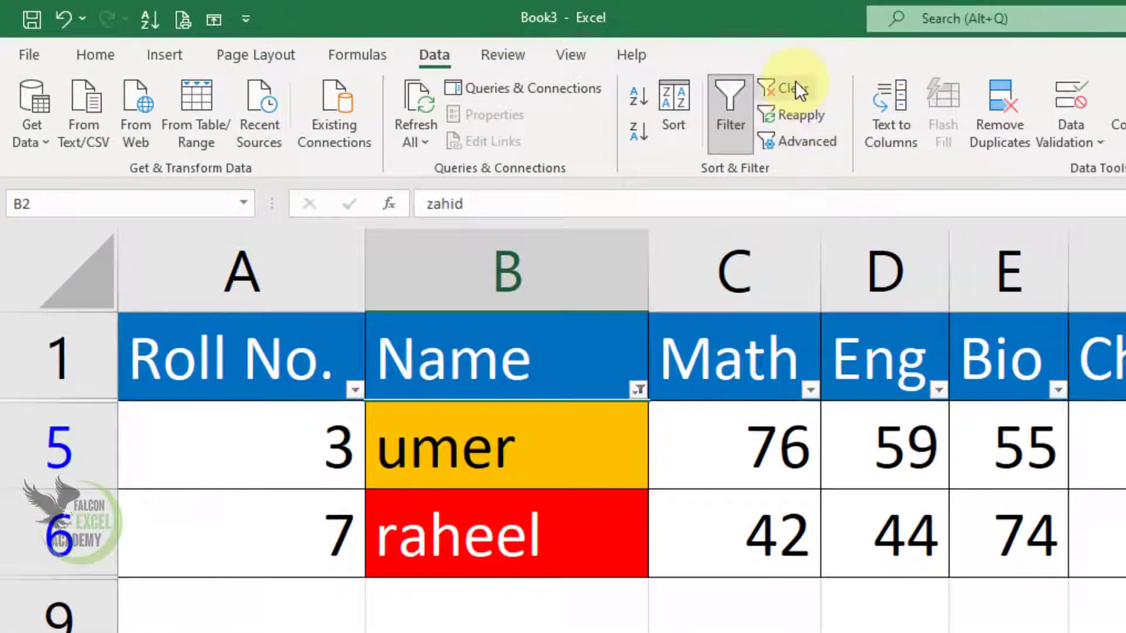
click(795, 85)
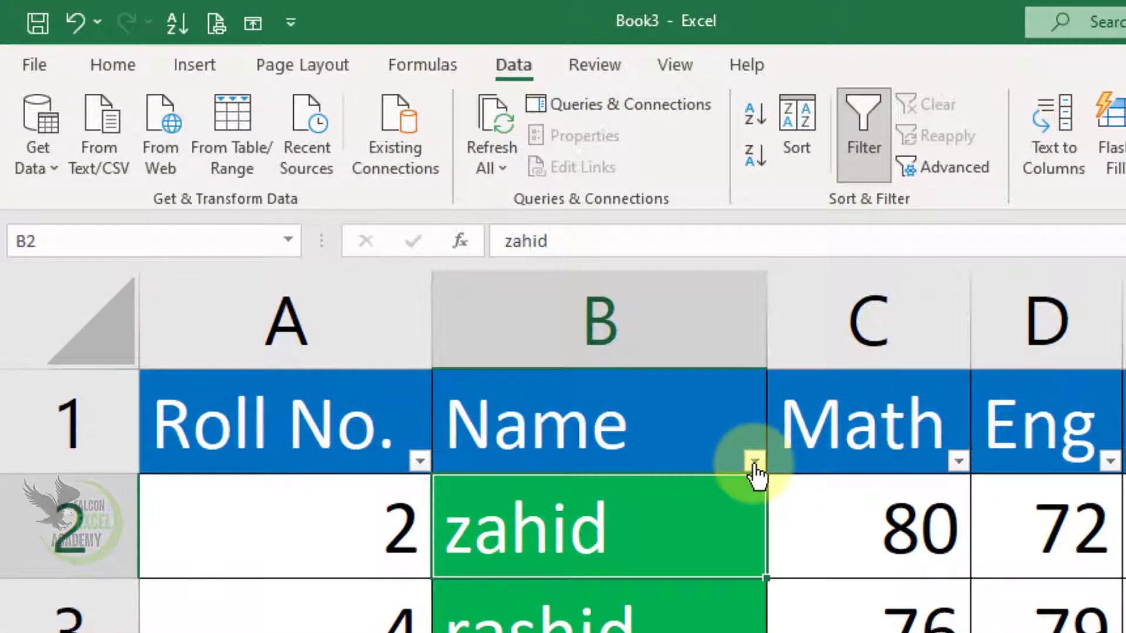
- Filter the Name column by cell colour, trying orange first and then green
click(755, 462)
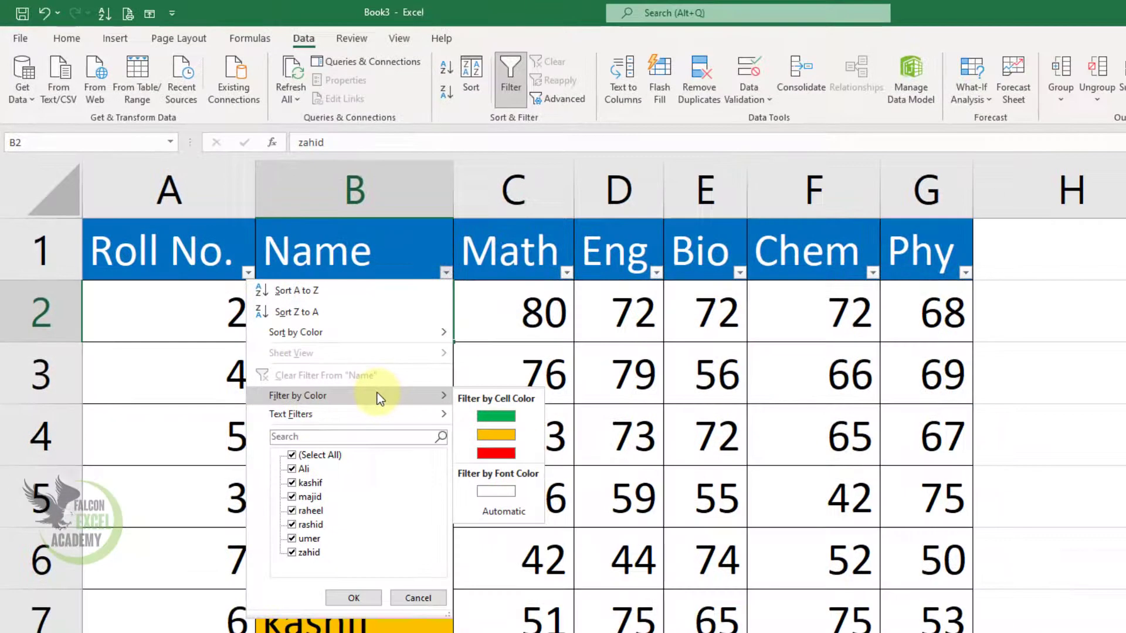
click(508, 434)
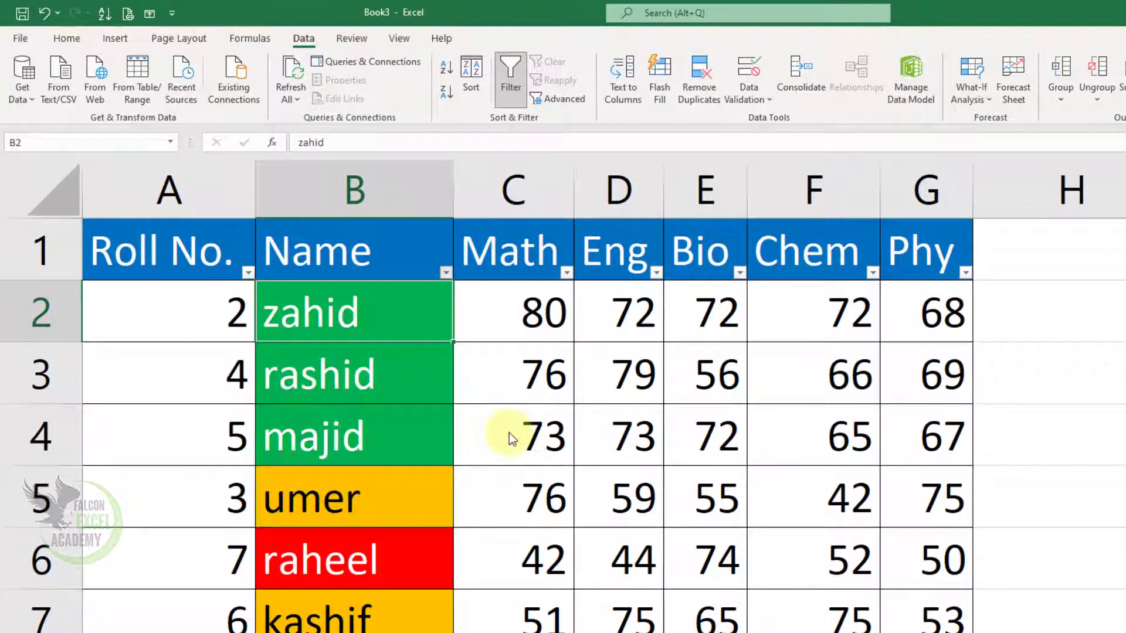
click(446, 272)
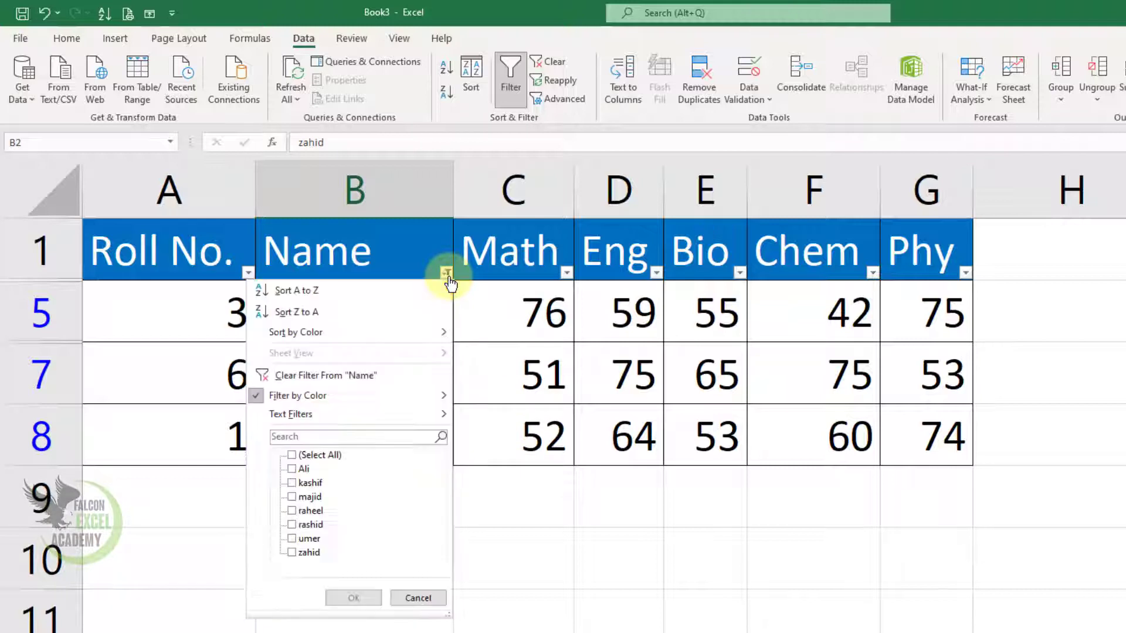
mouse_move(297, 395)
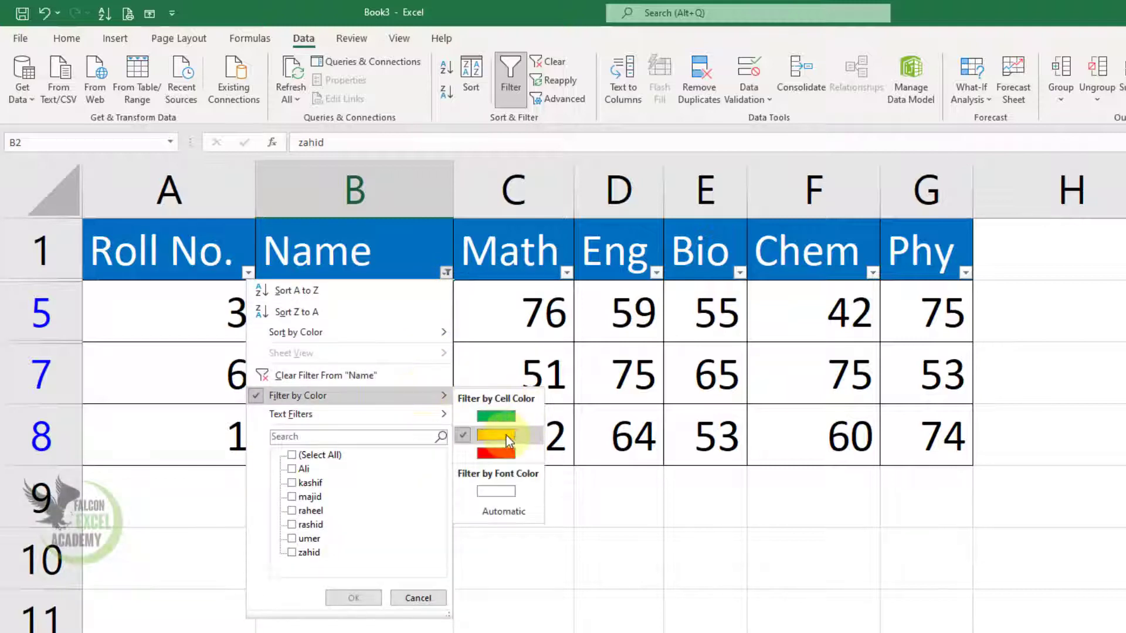
click(510, 424)
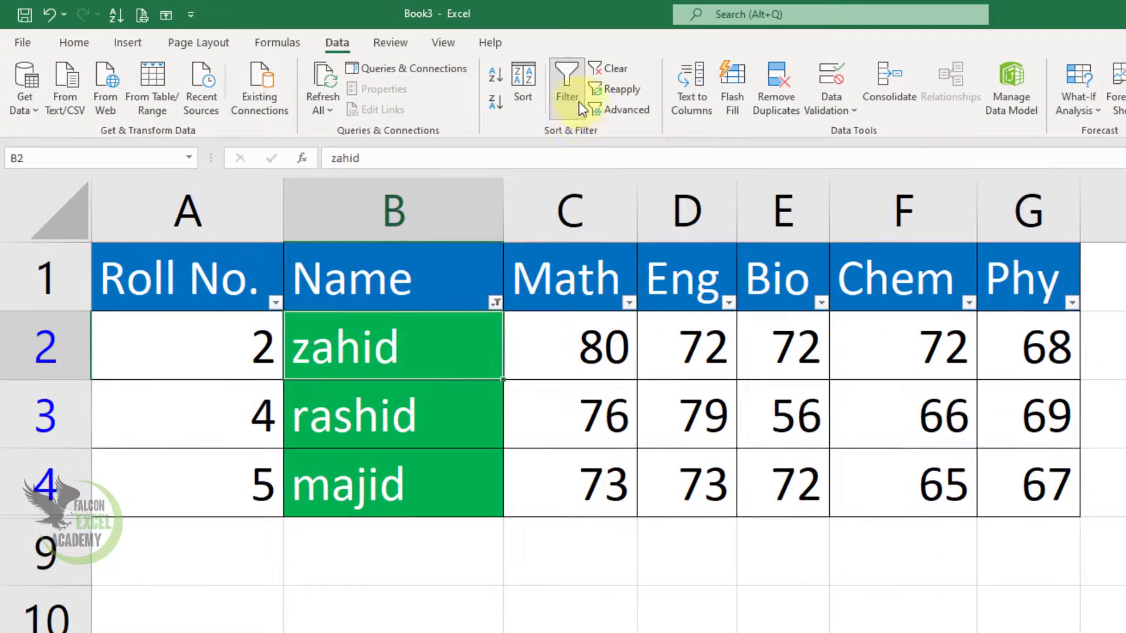
- Clear the colour filter, switch Filter off, and insert a new blank Sheet2
click(609, 69)
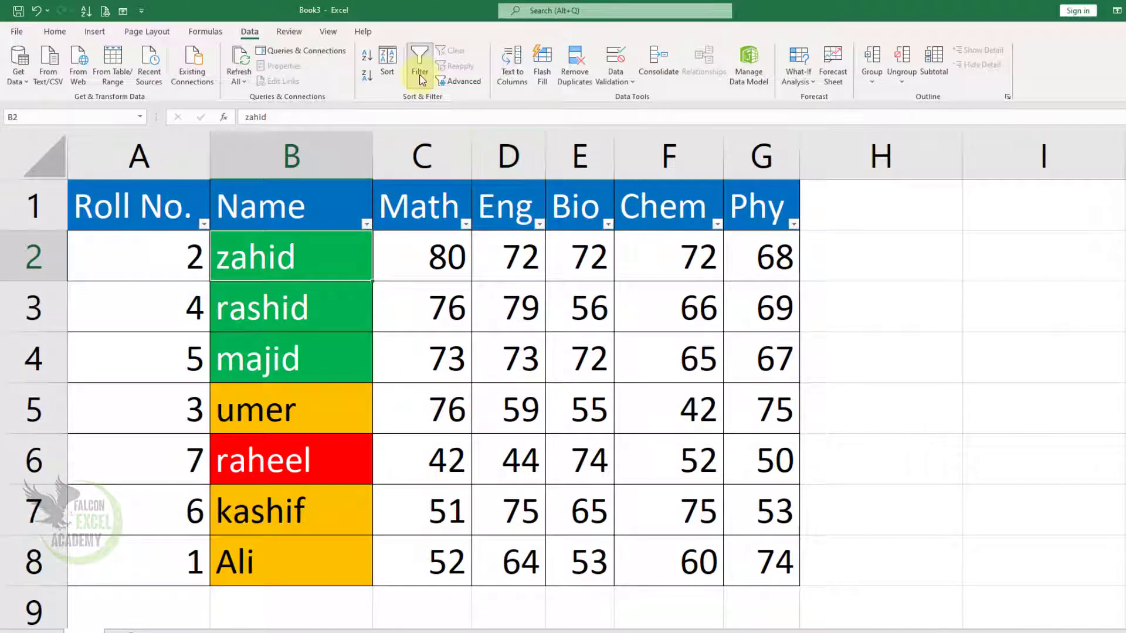
click(421, 76)
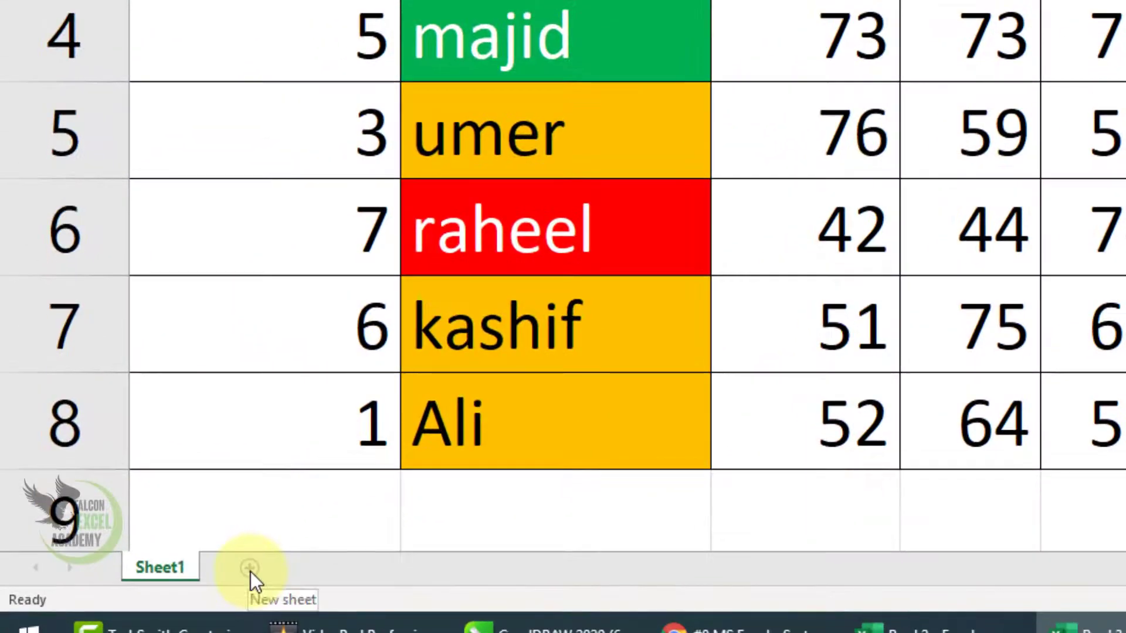
click(251, 572)
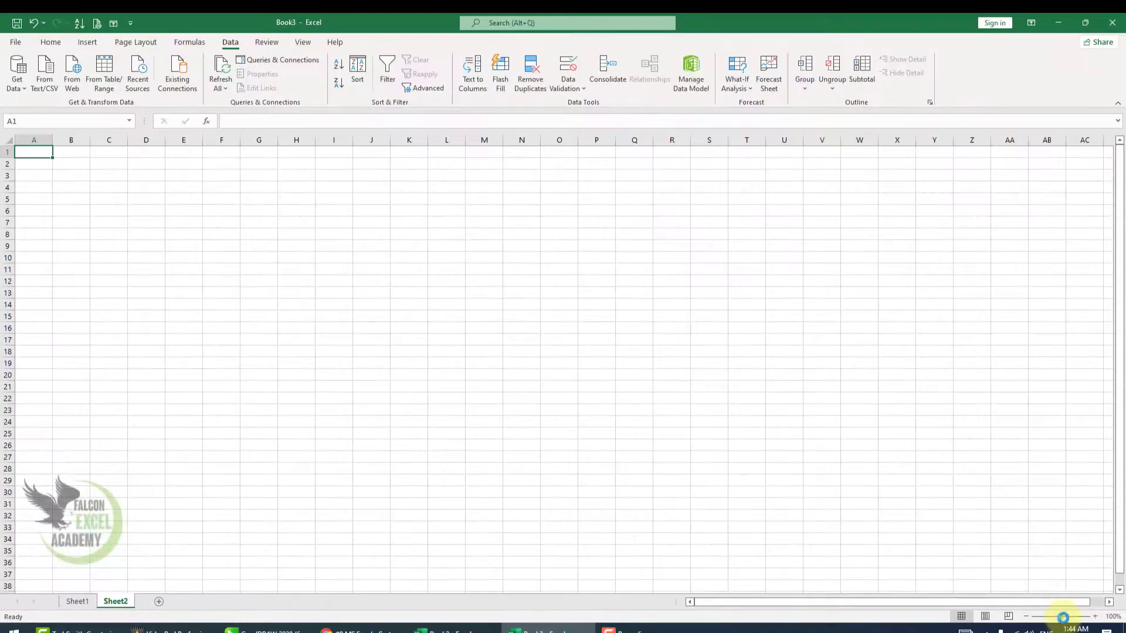
- Zoom in on Sheet2 and enter 1234567 in cell A1
drag(1062, 617, 1091, 621)
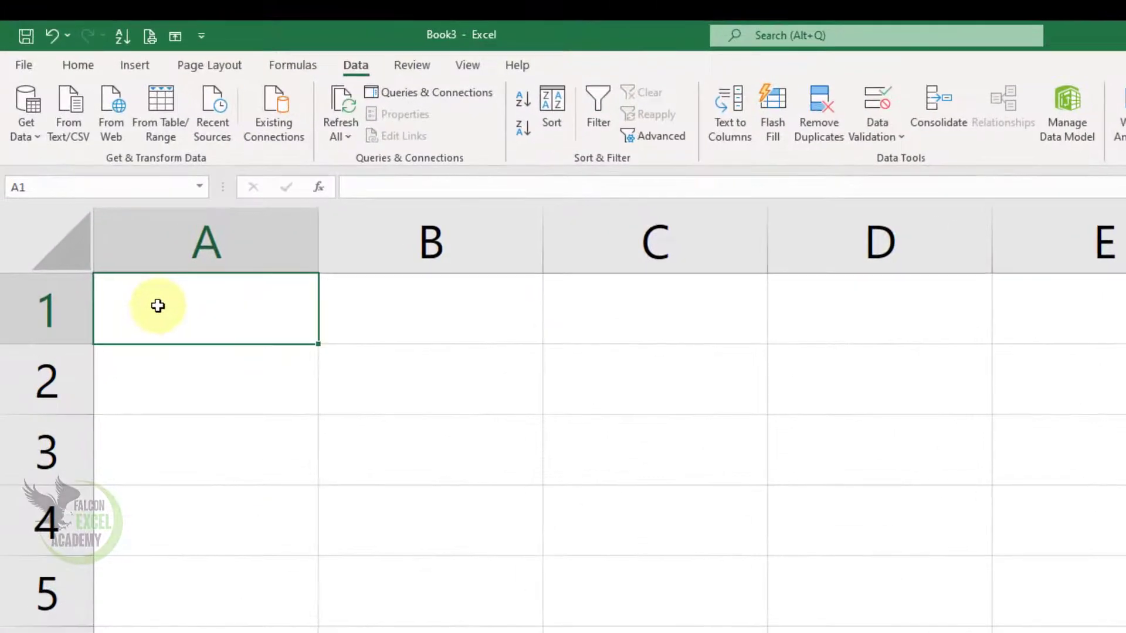
text(12)
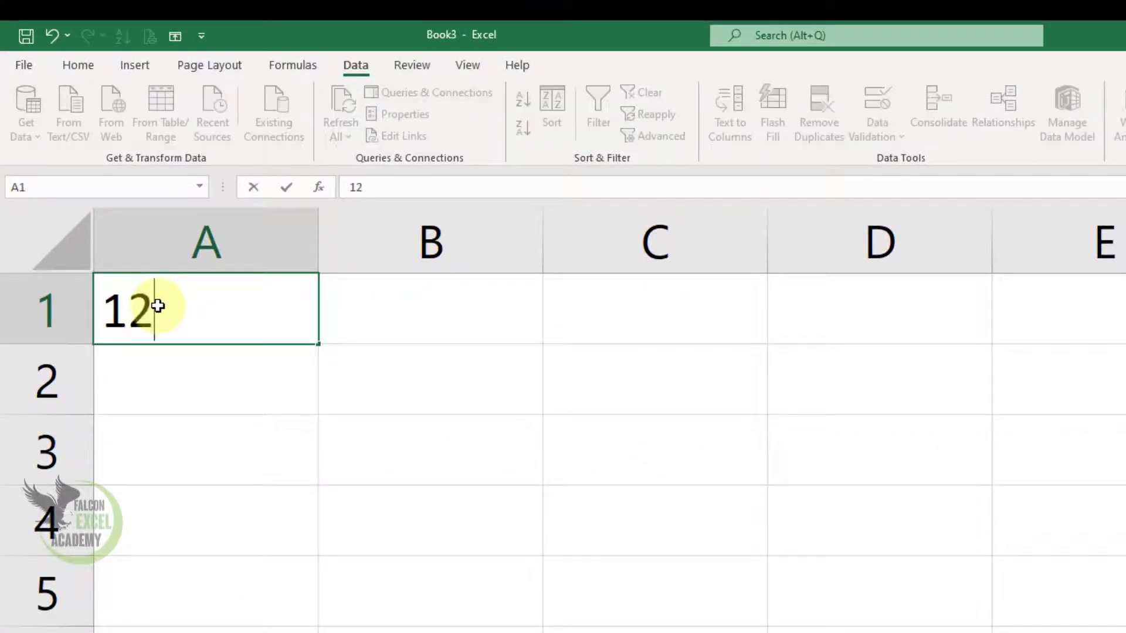
text(34567)
key(Return)
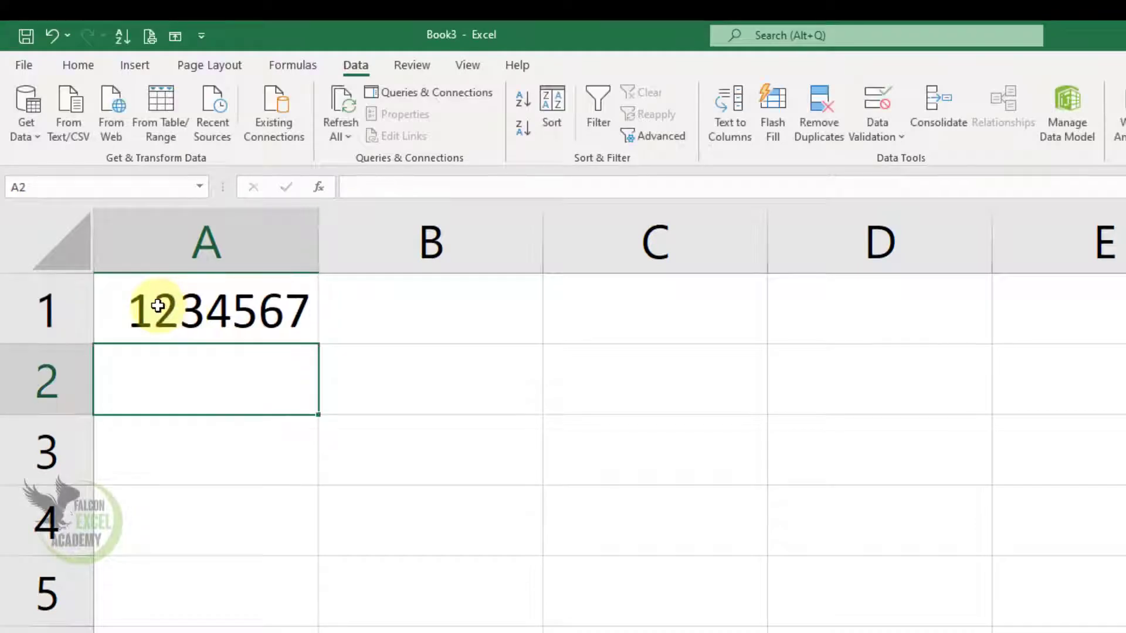
click(157, 305)
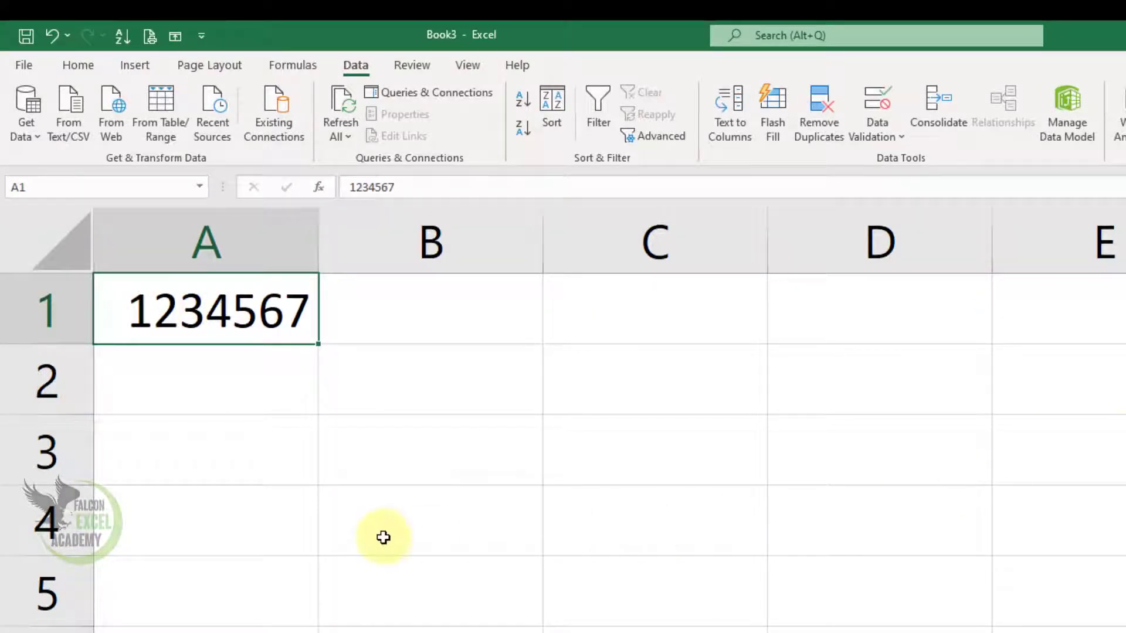
scroll(383, 536, down, 2)
scroll(383, 536, down, 1)
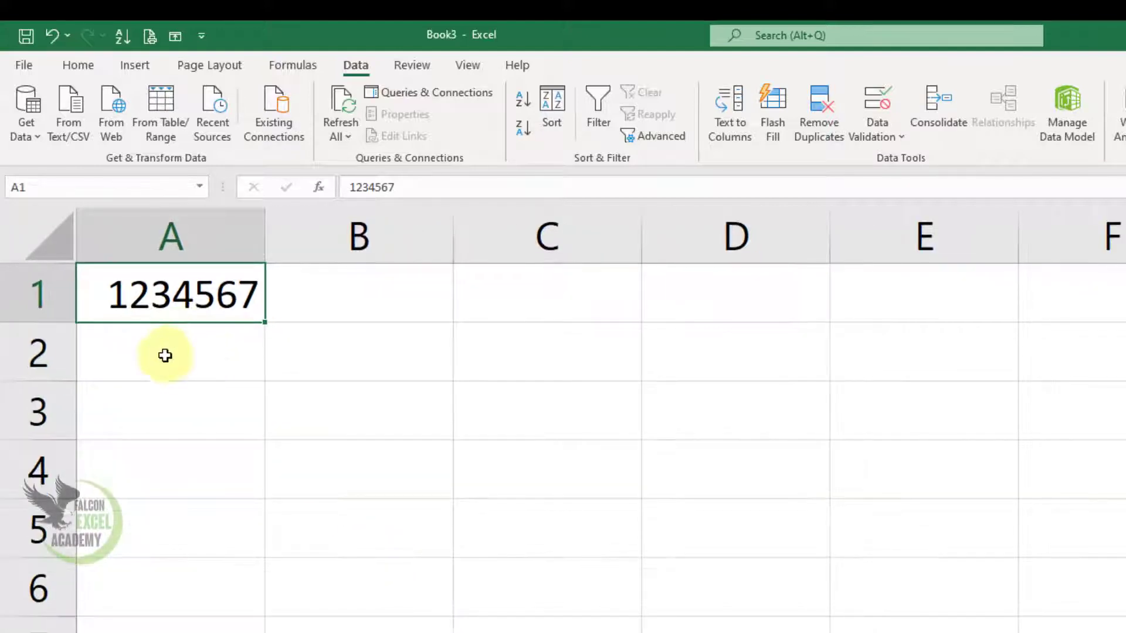
click(164, 354)
click(166, 293)
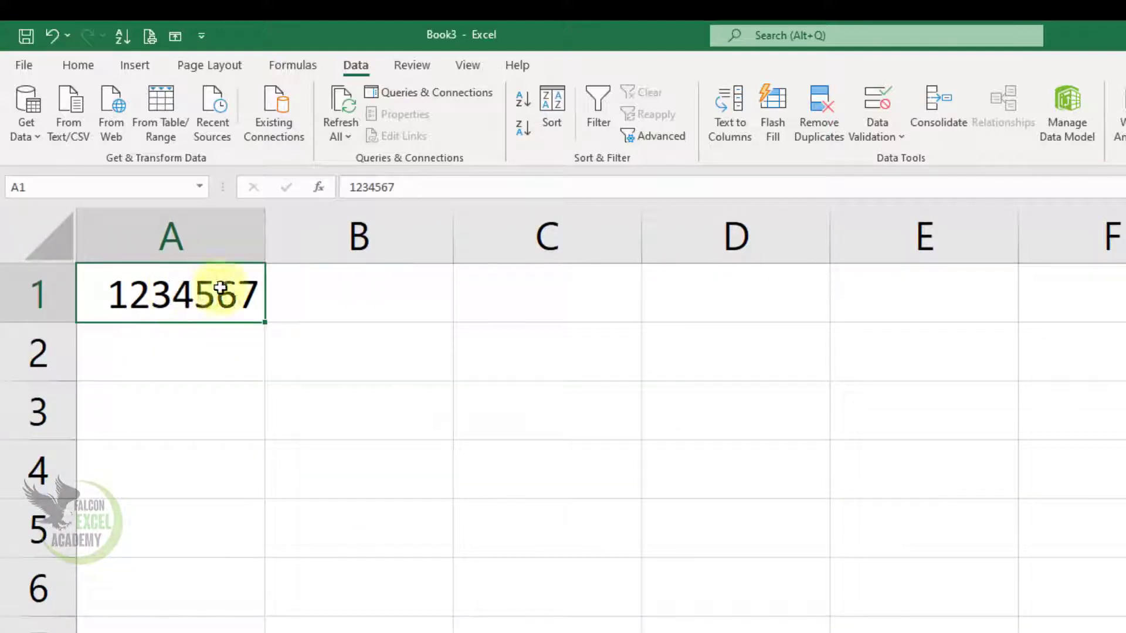
- Use Text to Columns with fixed-width breaks after each digit to split 1234567 across columns
click(739, 135)
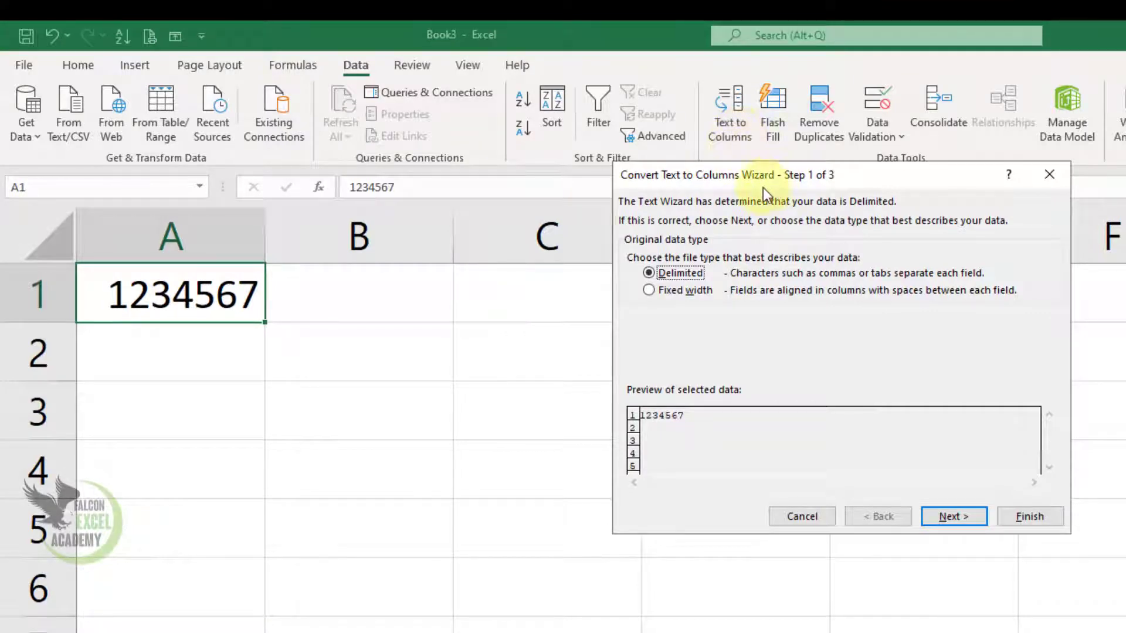
drag(762, 188, 463, 269)
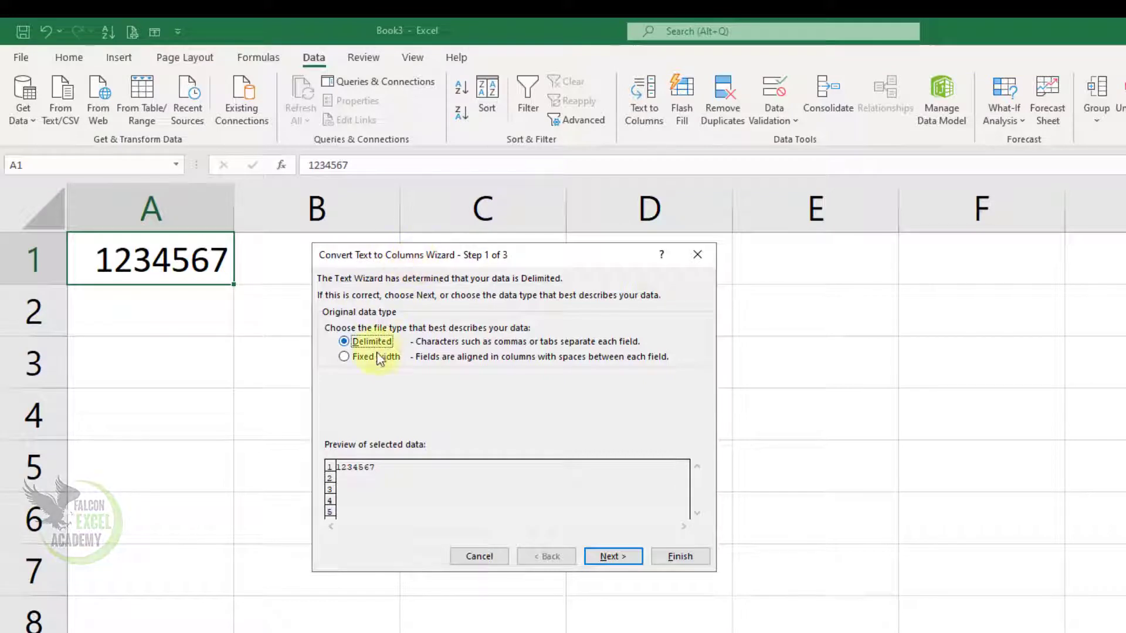
click(611, 557)
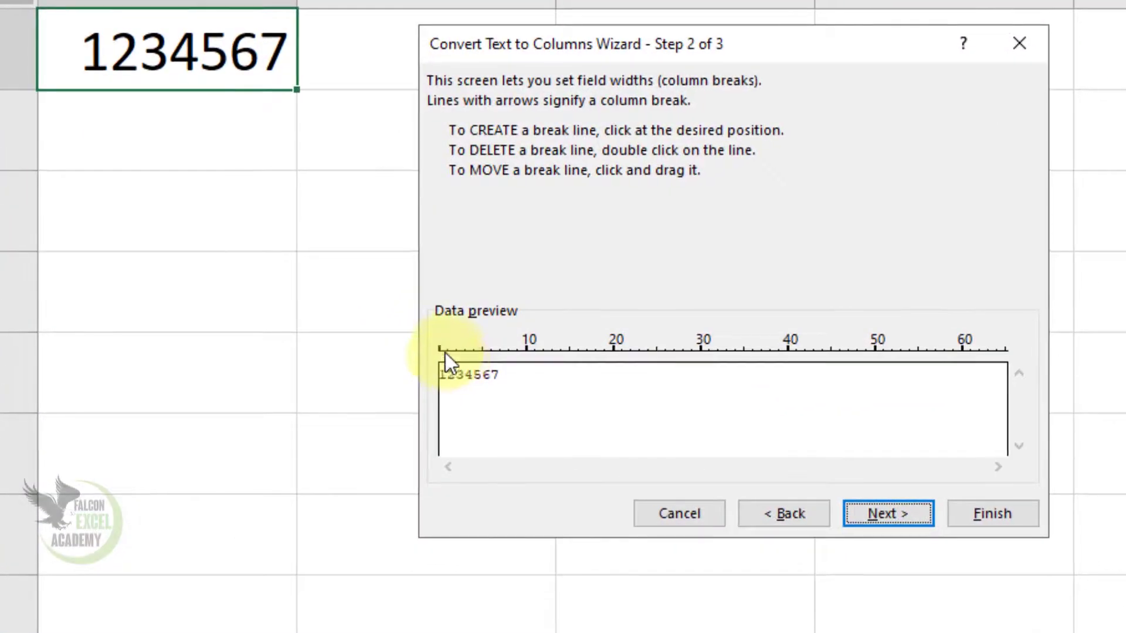
click(332, 450)
click(459, 345)
click(464, 343)
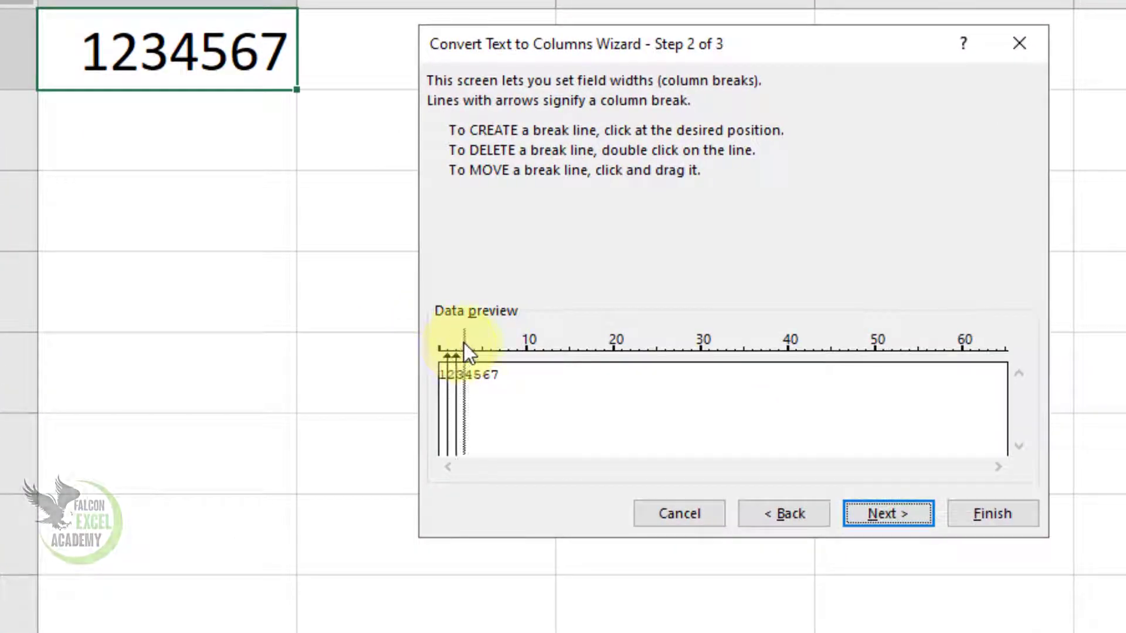
click(473, 343)
click(481, 343)
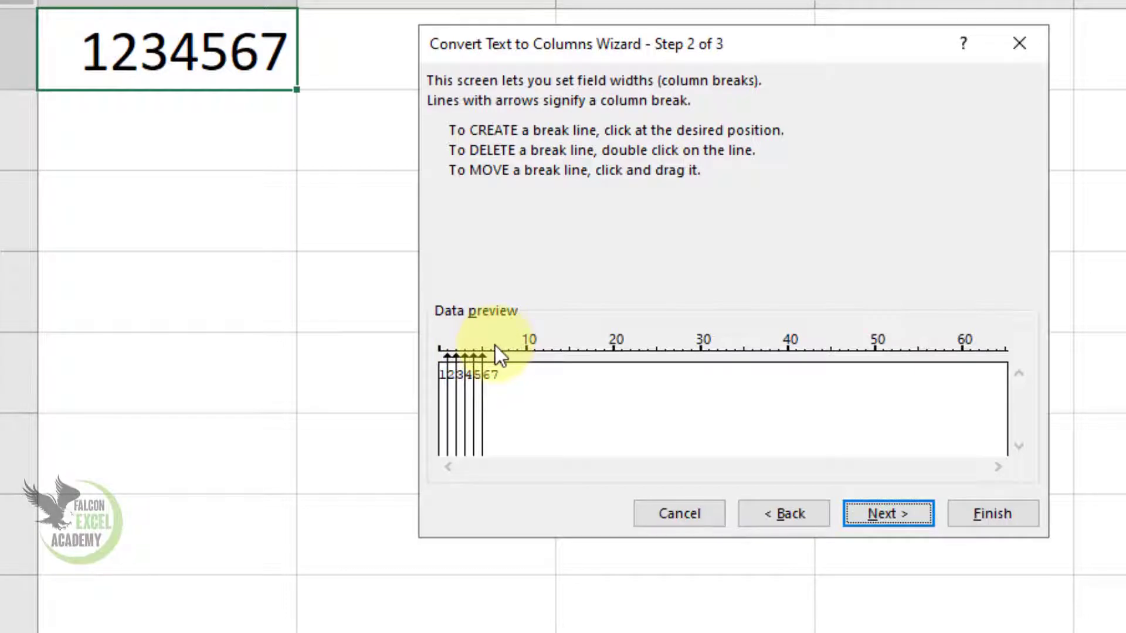
click(490, 344)
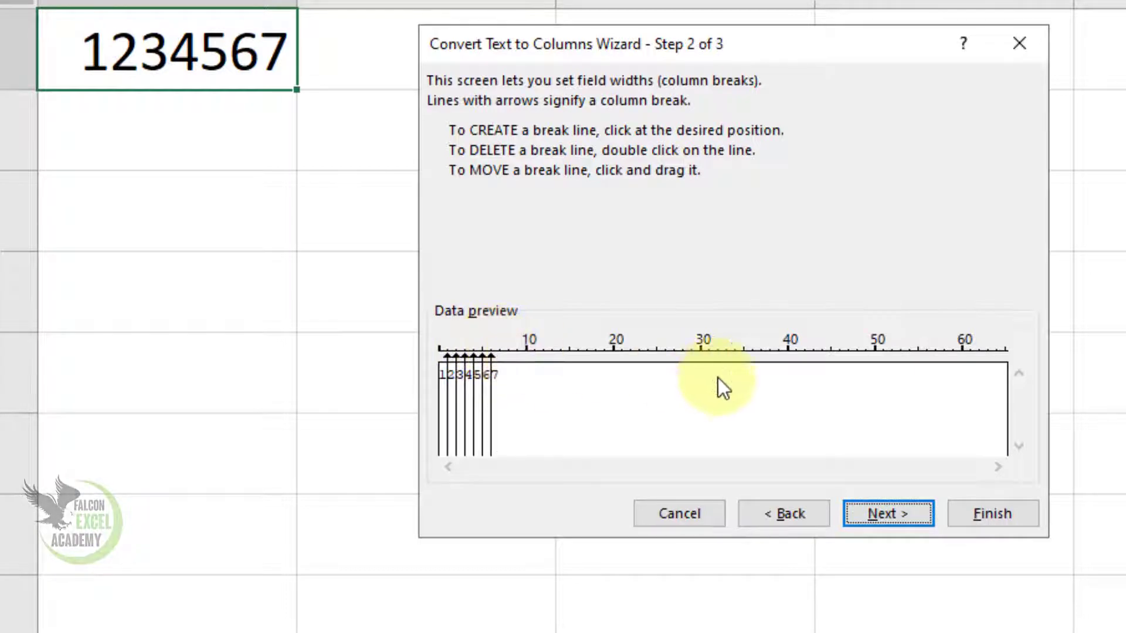
click(877, 519)
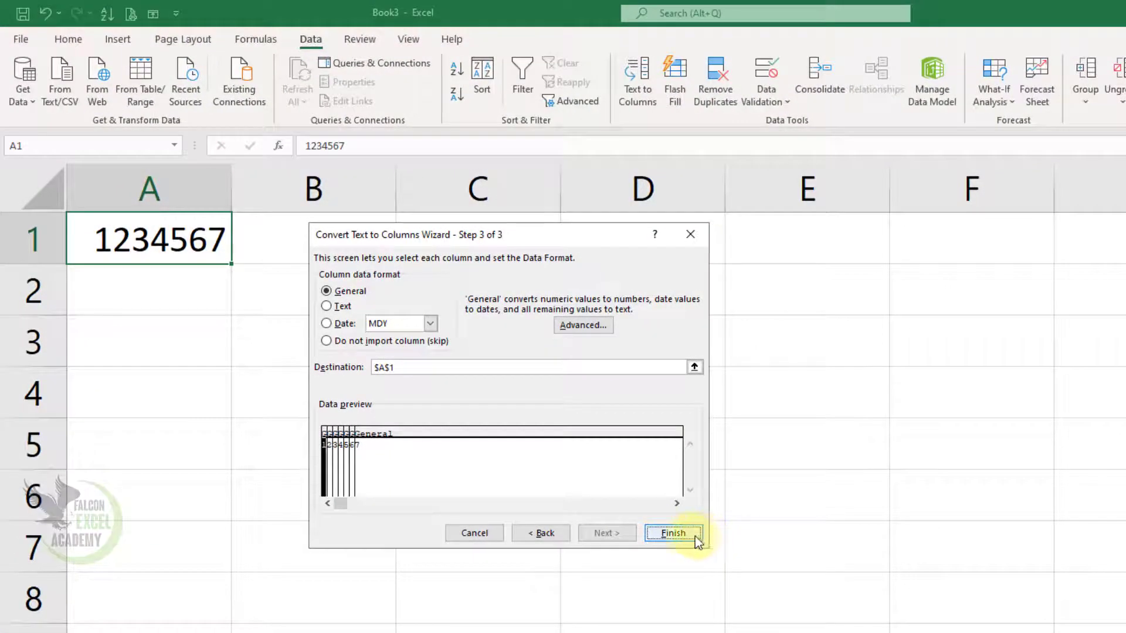
click(690, 538)
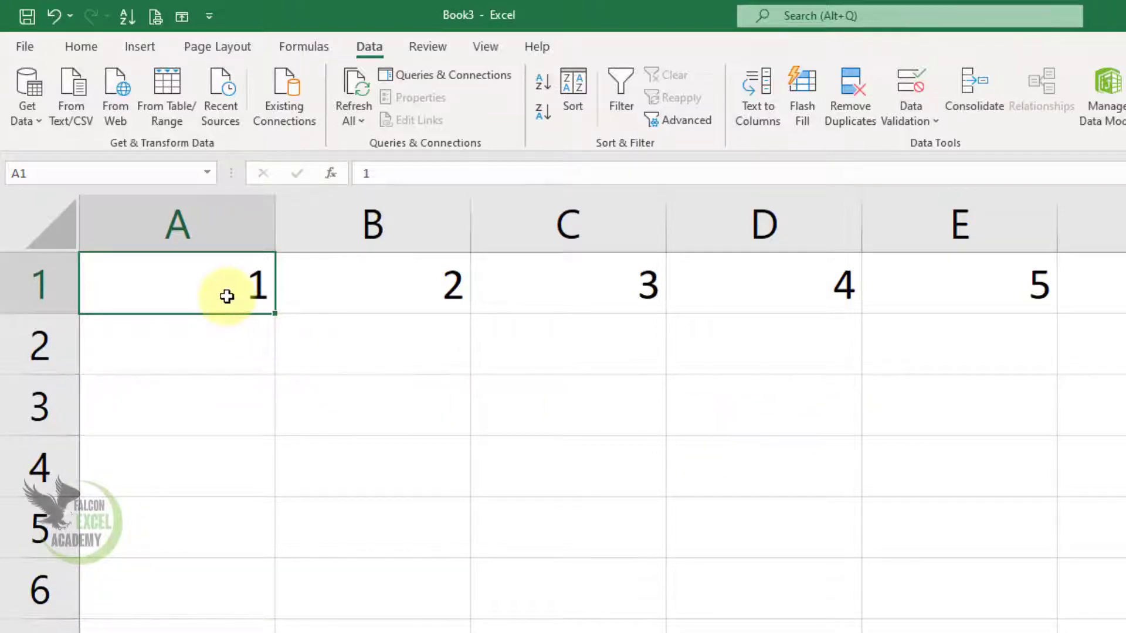
- Clear the digits from row 1 and type the first three full names into A1:A3
mouse_move(226, 294)
mouse_down()
mouse_move(837, 284)
mouse_move(1117, 243)
mouse_up()
key(Delete)
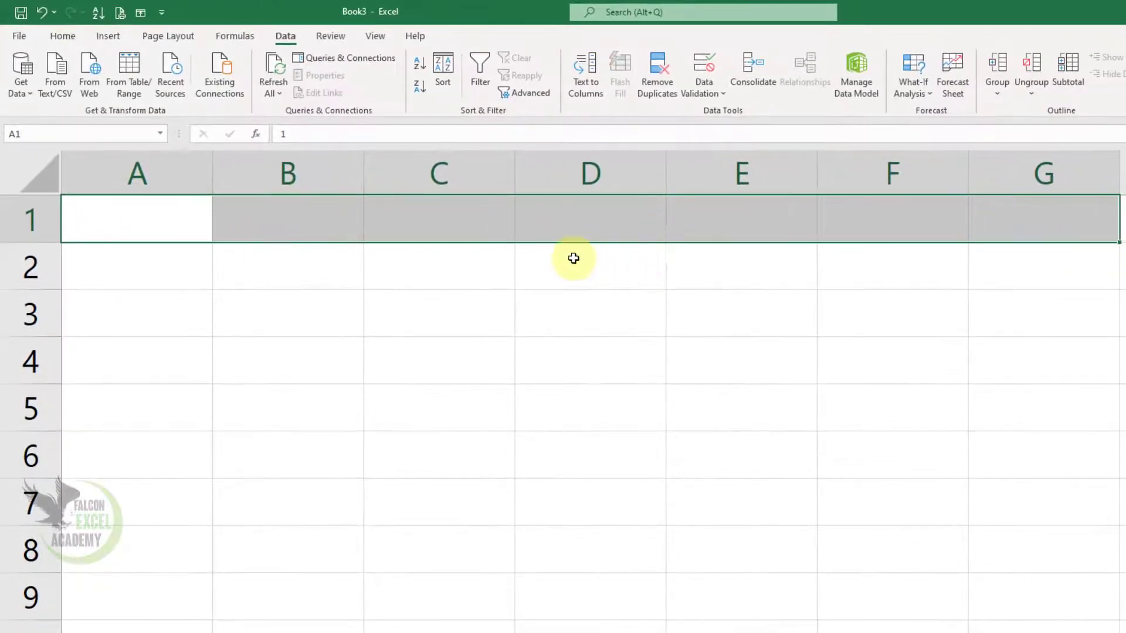
click(158, 235)
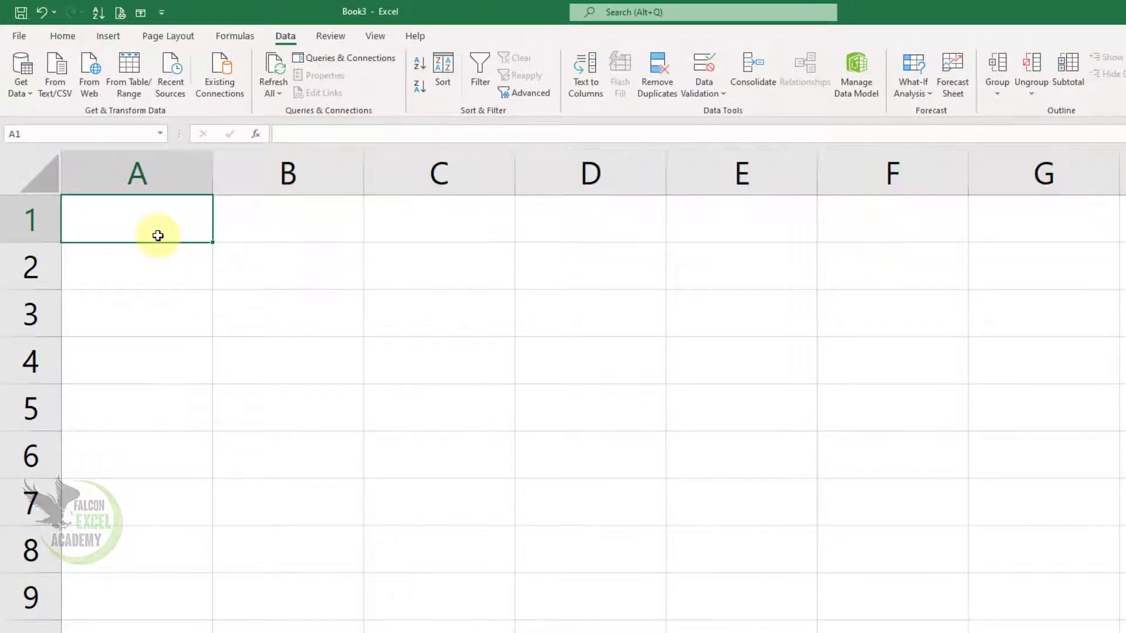
text(Ali R)
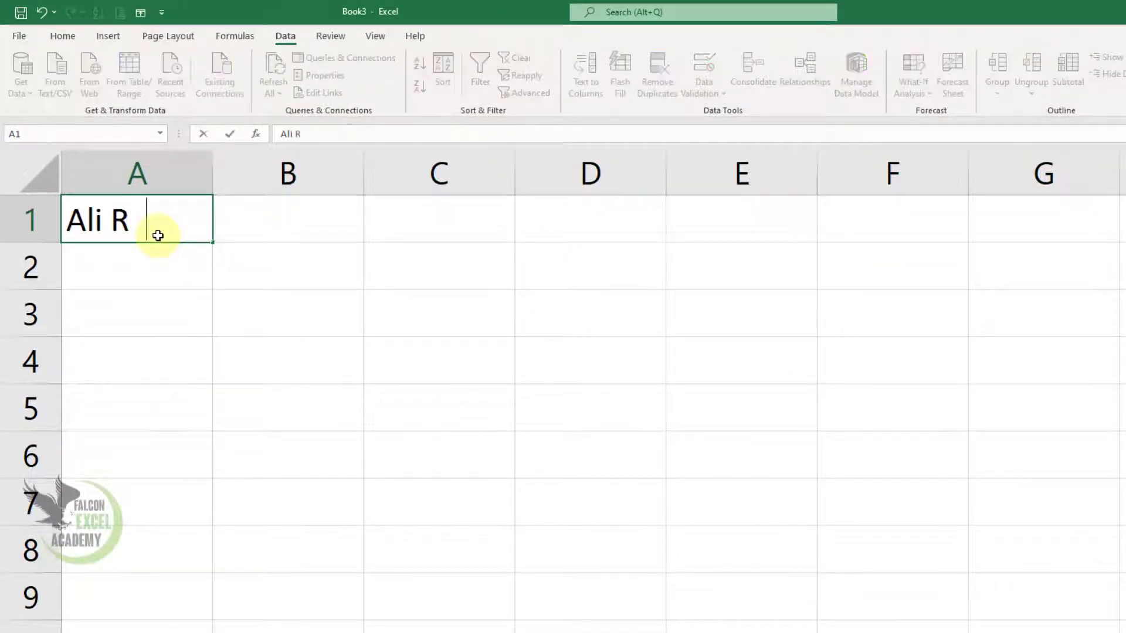
text(aza)
key(Return)
text(Rashid A)
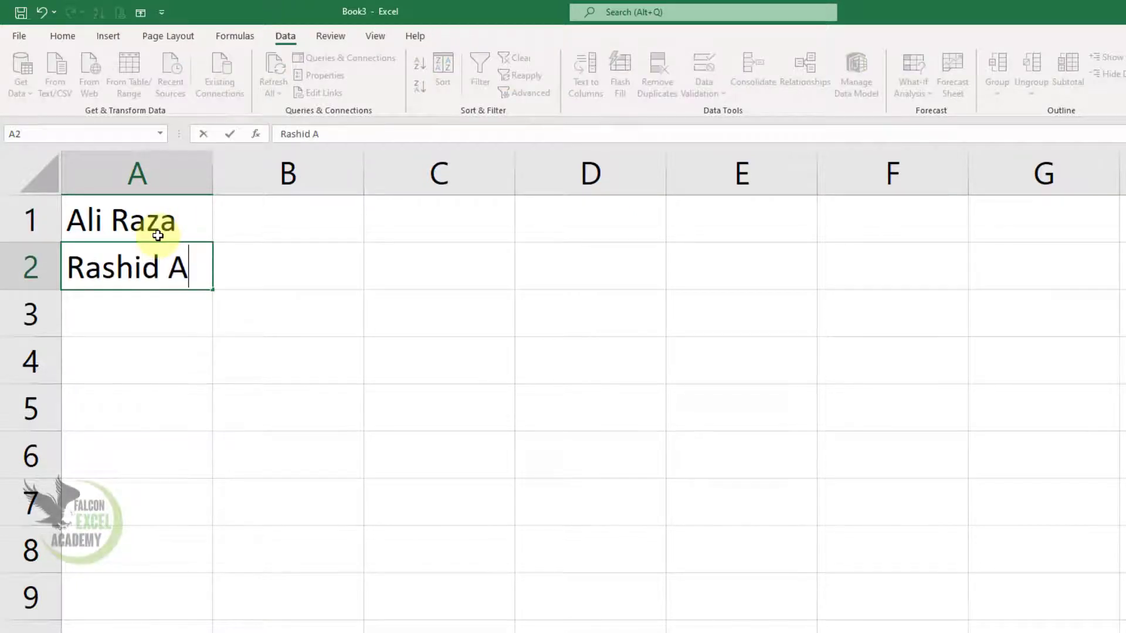
text(li)
key(Return)
text(Majid)
key(Return)
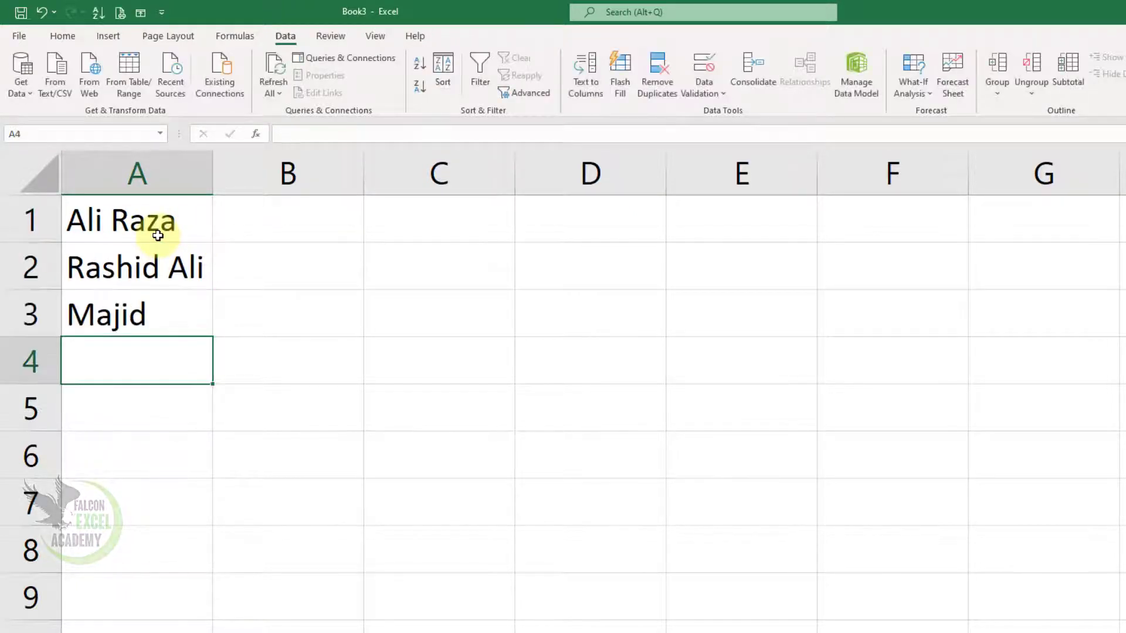
key(Up)
text(Mad)
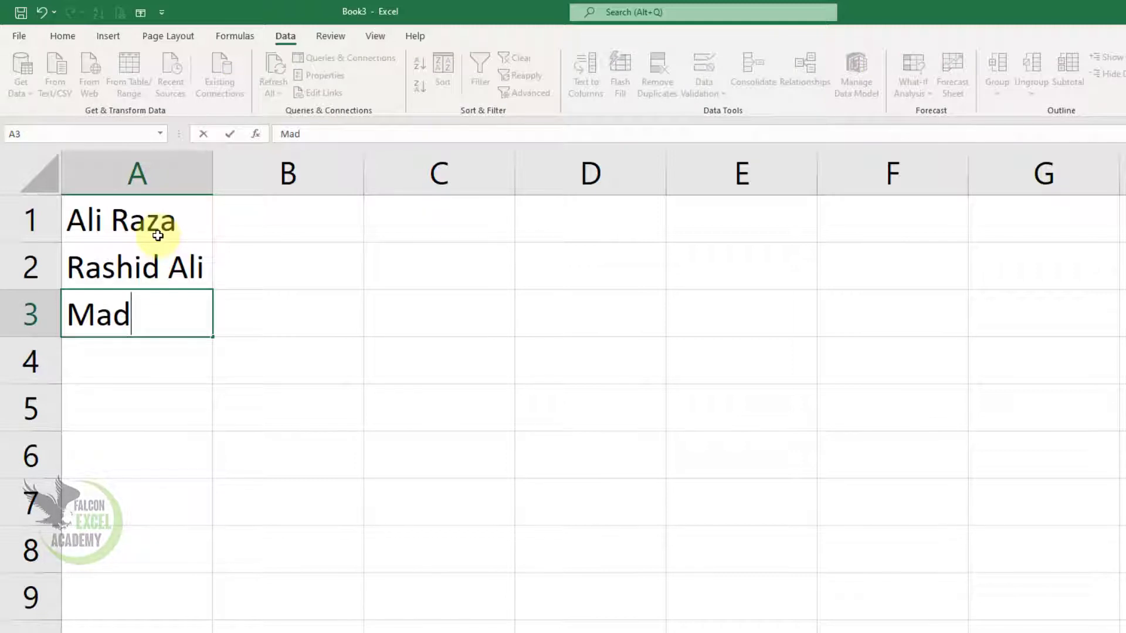
key(BackSpace)
text(jj)
key(BackSpace)
text(id)
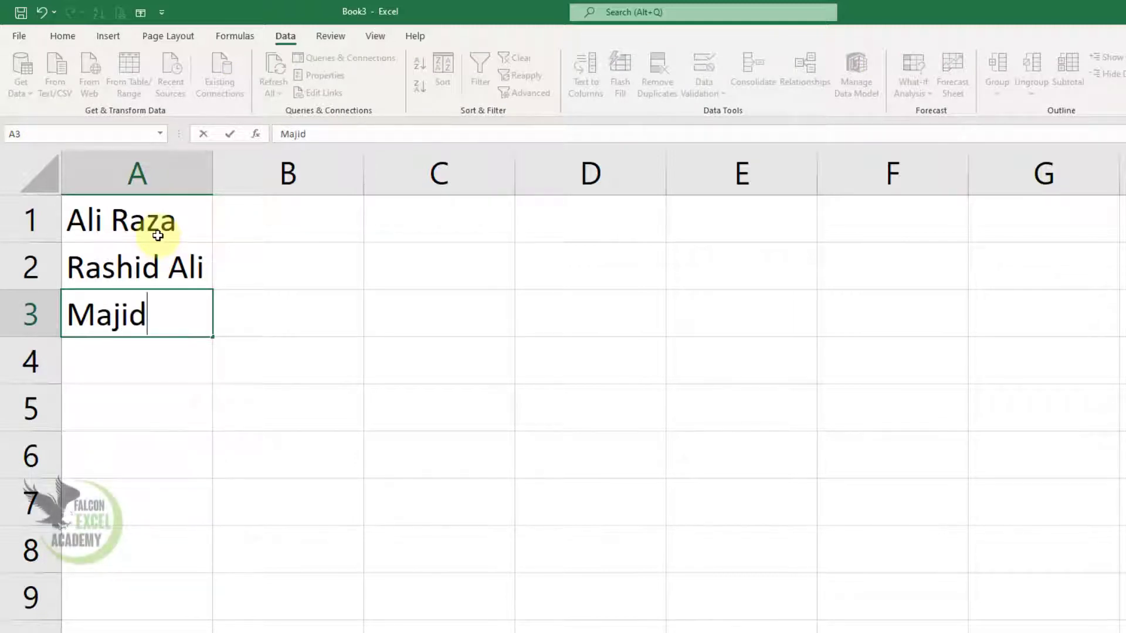
text( Khan)
key(Return)
- Type the remaining four full names into A4:A7
text(Anil)
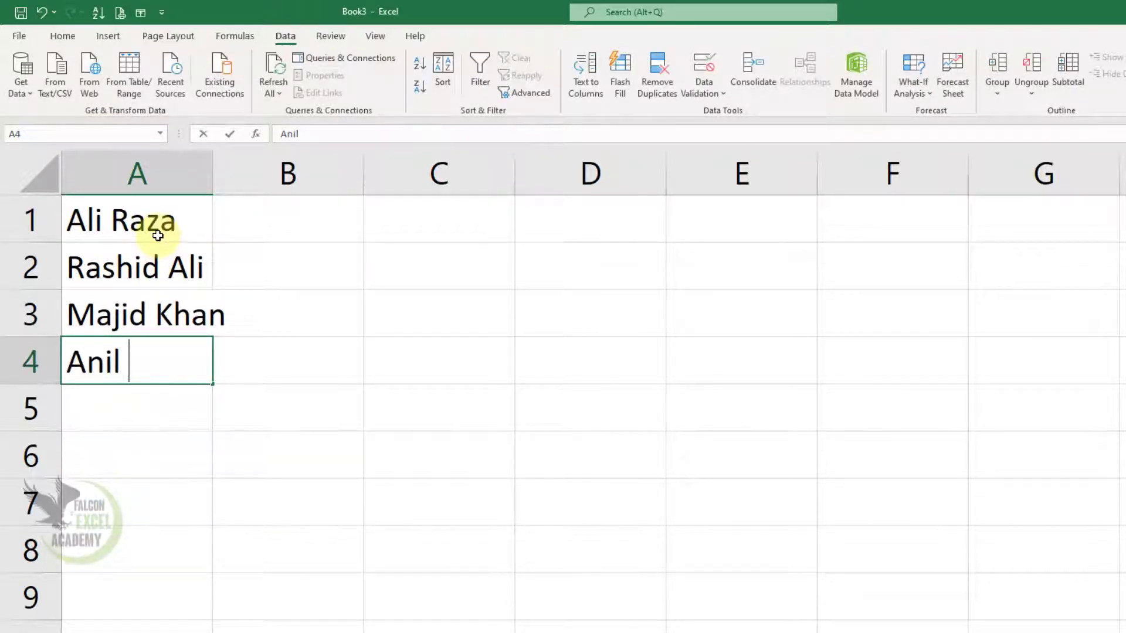
text( Kumar)
key(Return)
text(Saj)
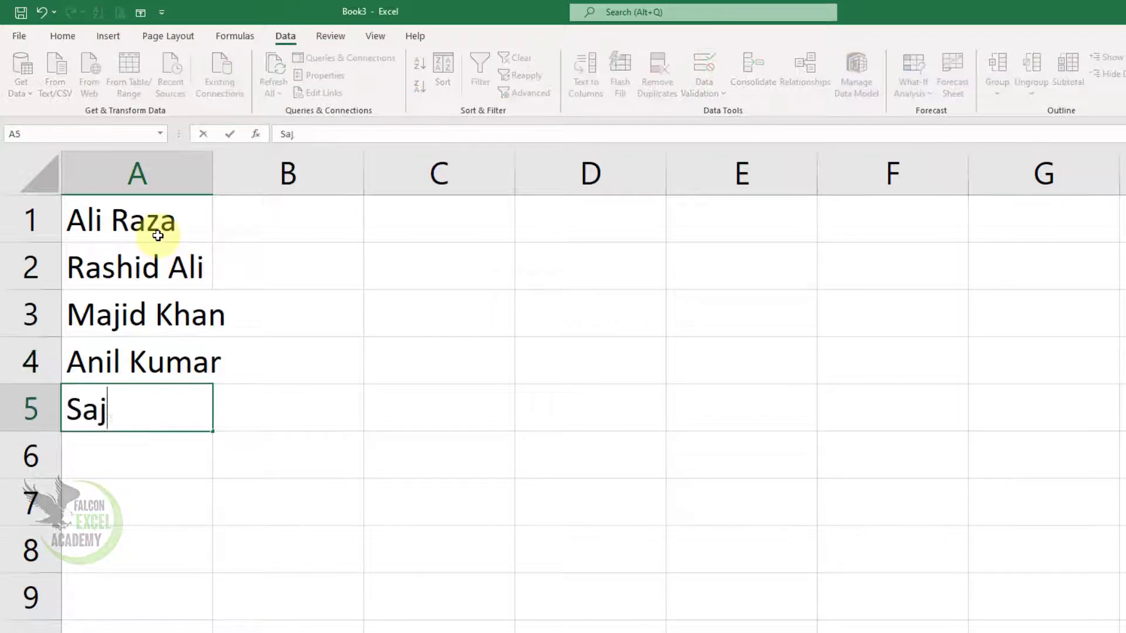
text(da)
key(BackSpace)
key(BackSpace)
text(ad)
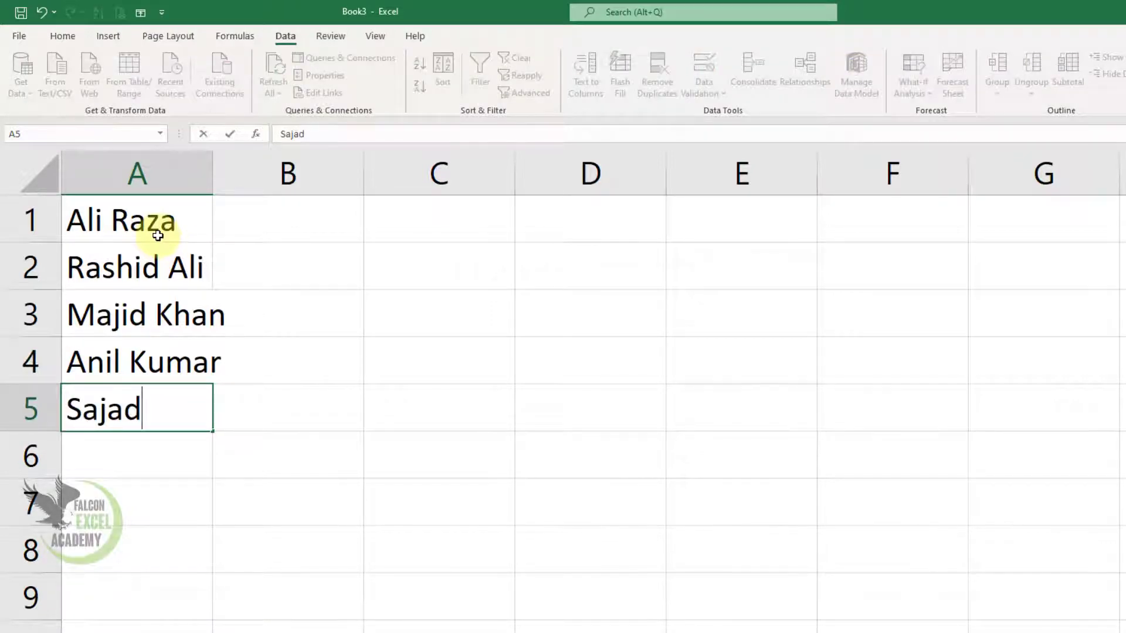
key(BackSpace)
text(n Ku)
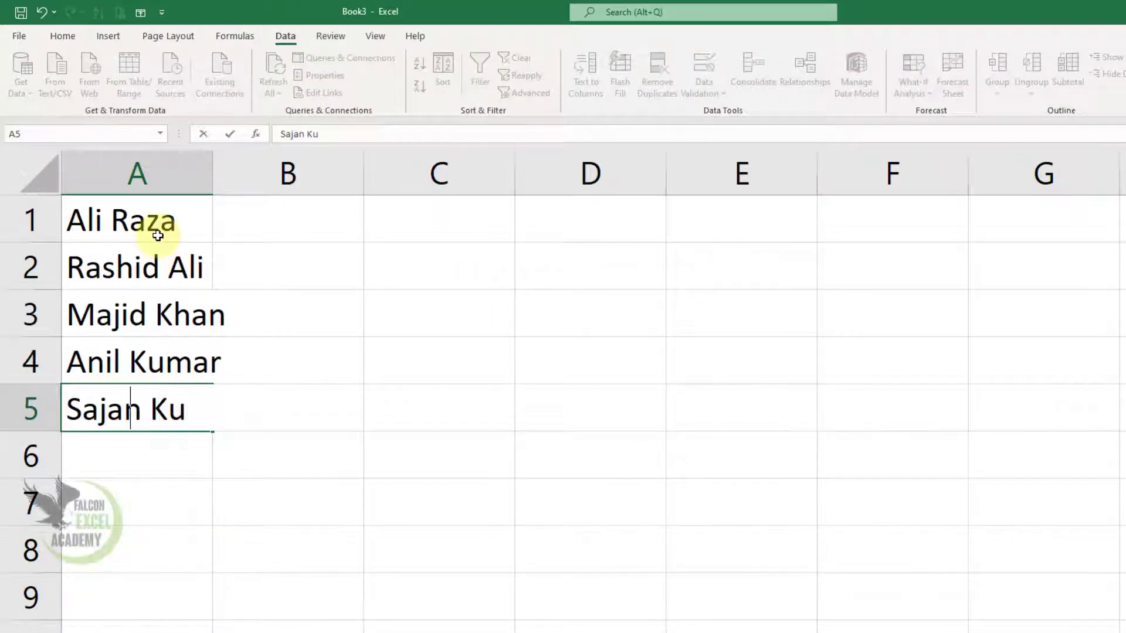
text(mar)
key(Return)
text(Gopal)
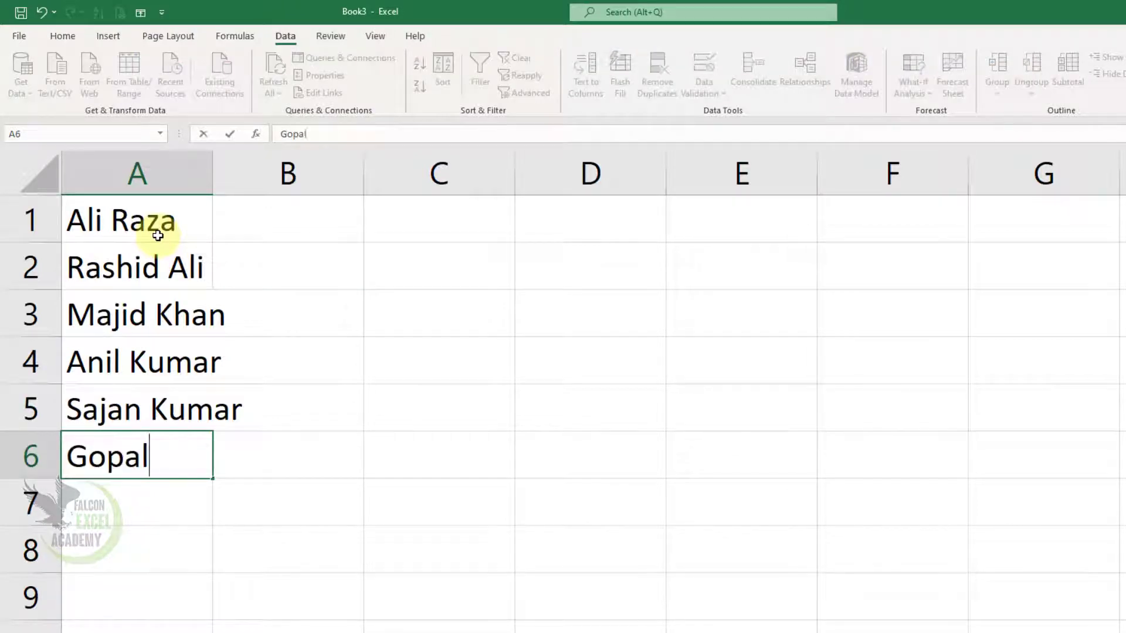
text( Dass)
key(Return)
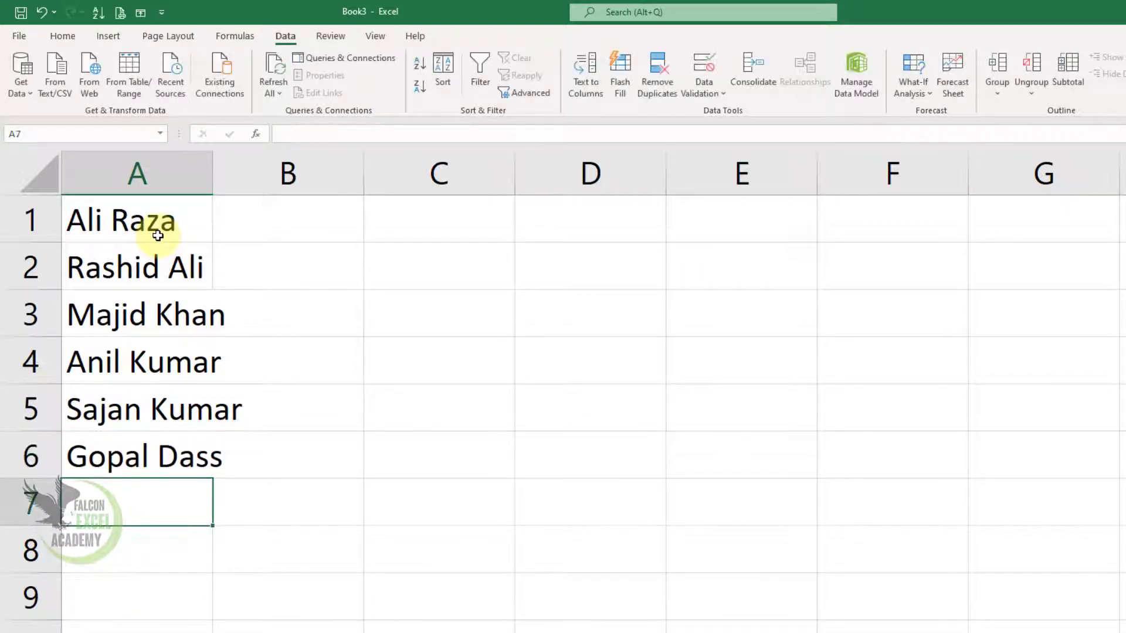
text(Nadee)
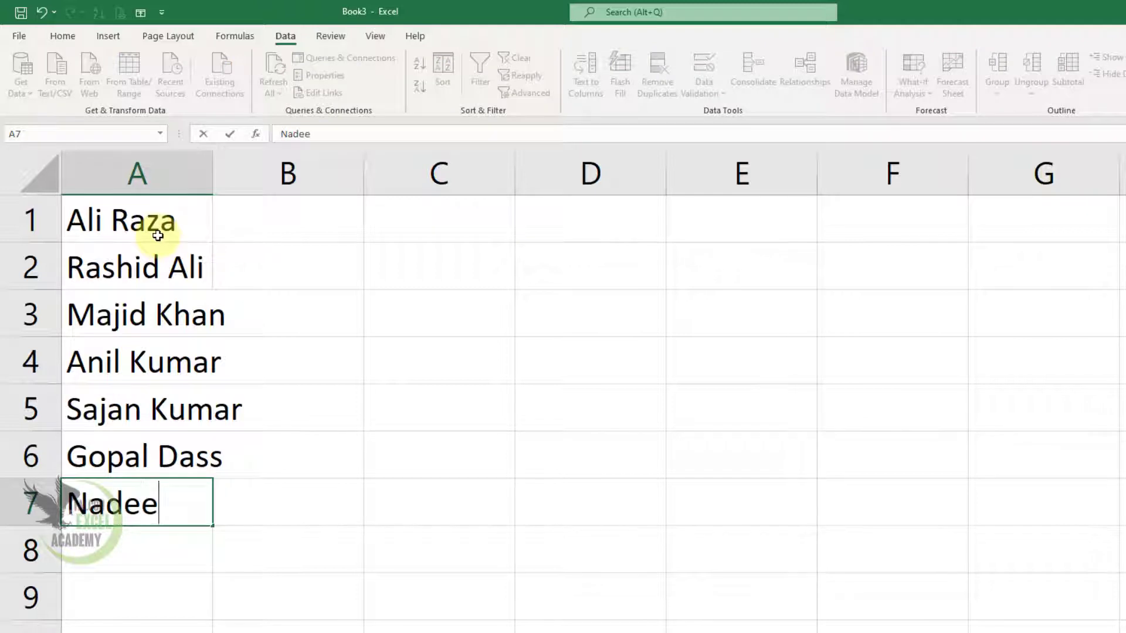
text(m Faheem)
key(Return)
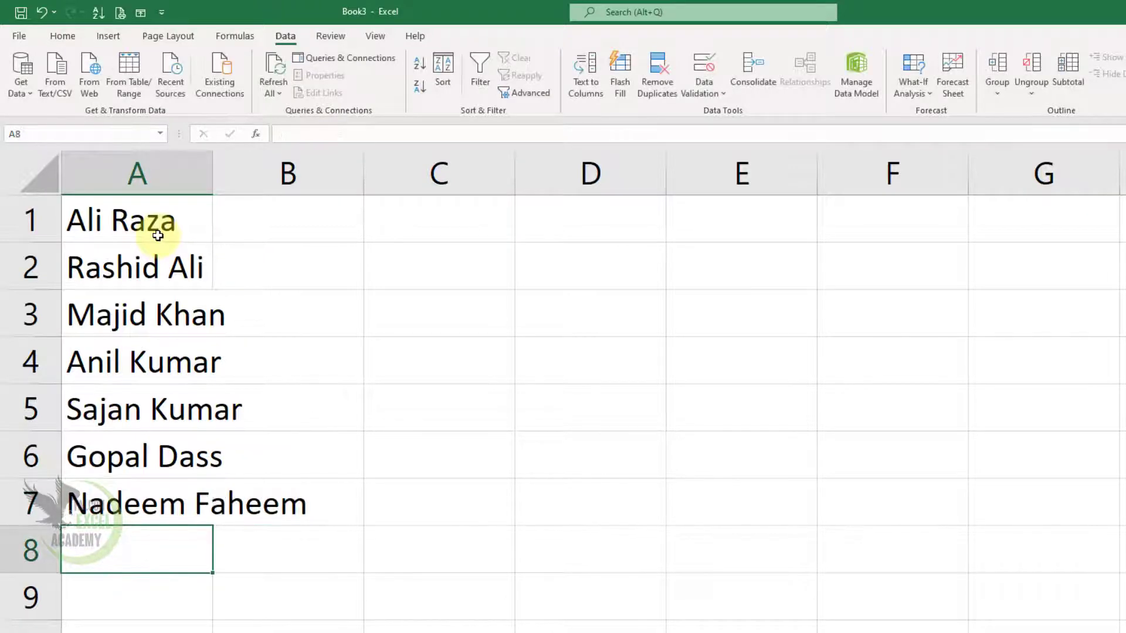
- AutoFit column A and type the first name from A1 into B1
double_click(211, 183)
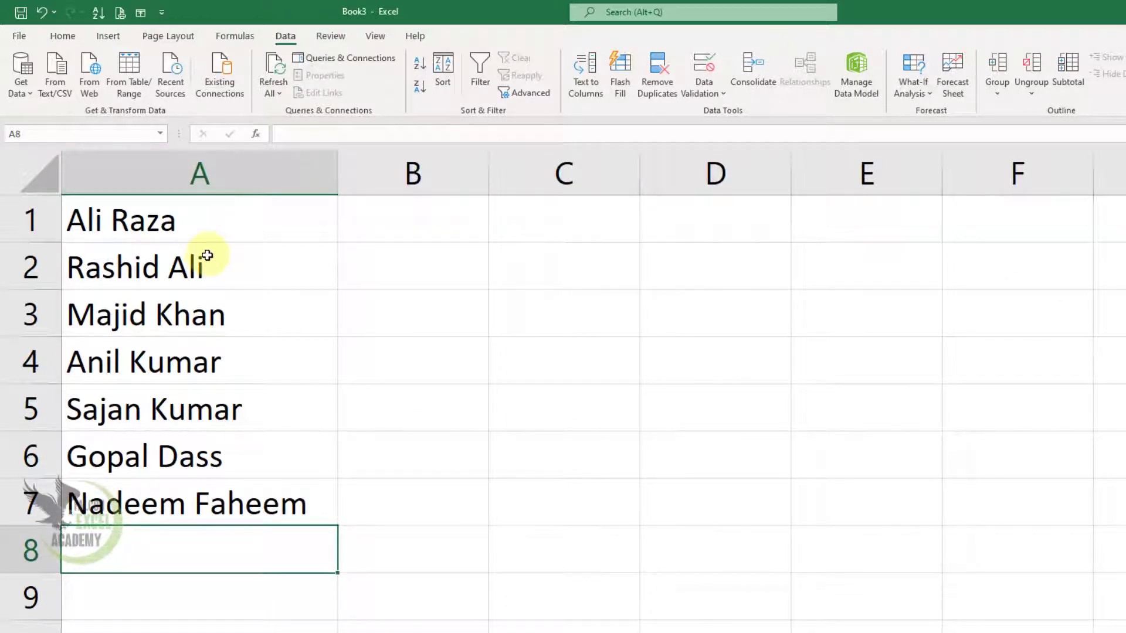
click(371, 217)
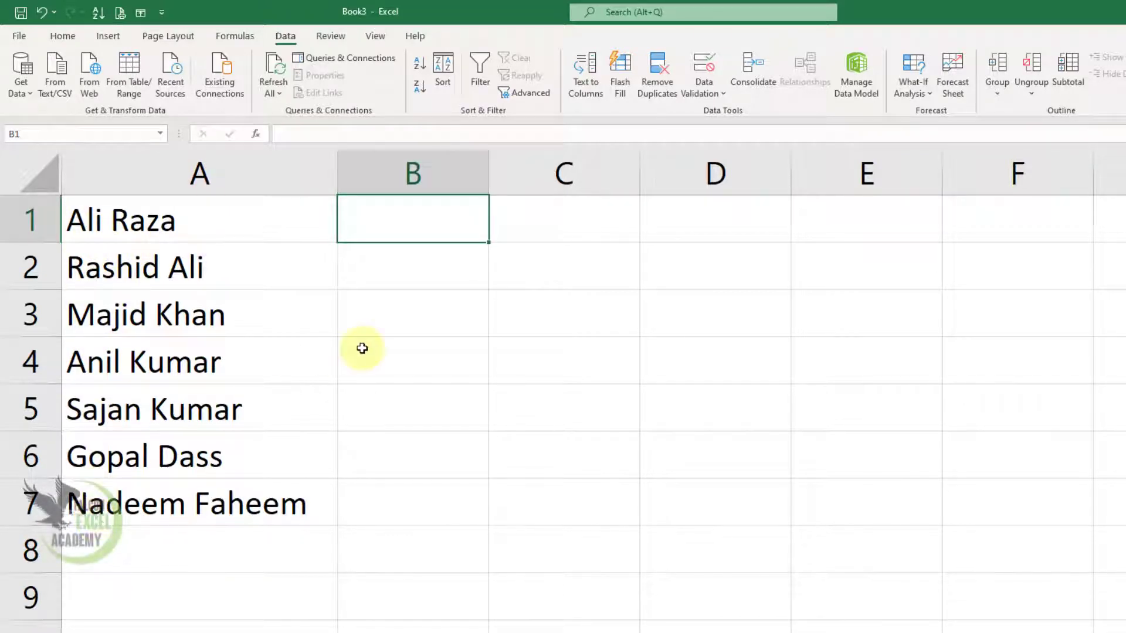
text(AL)
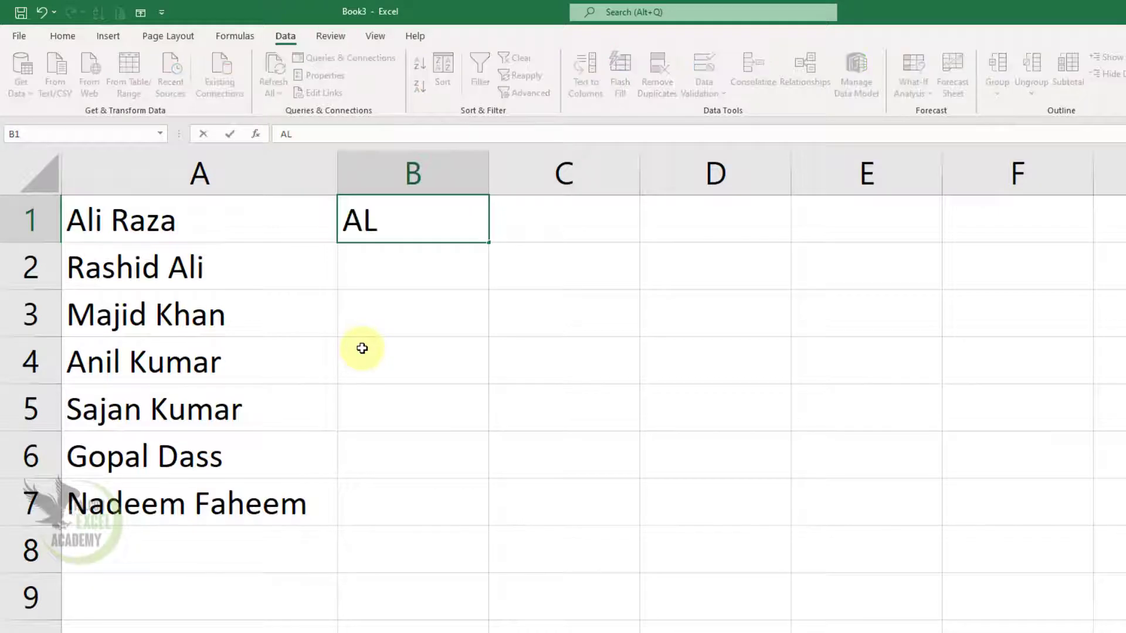
text(i)
key(Return)
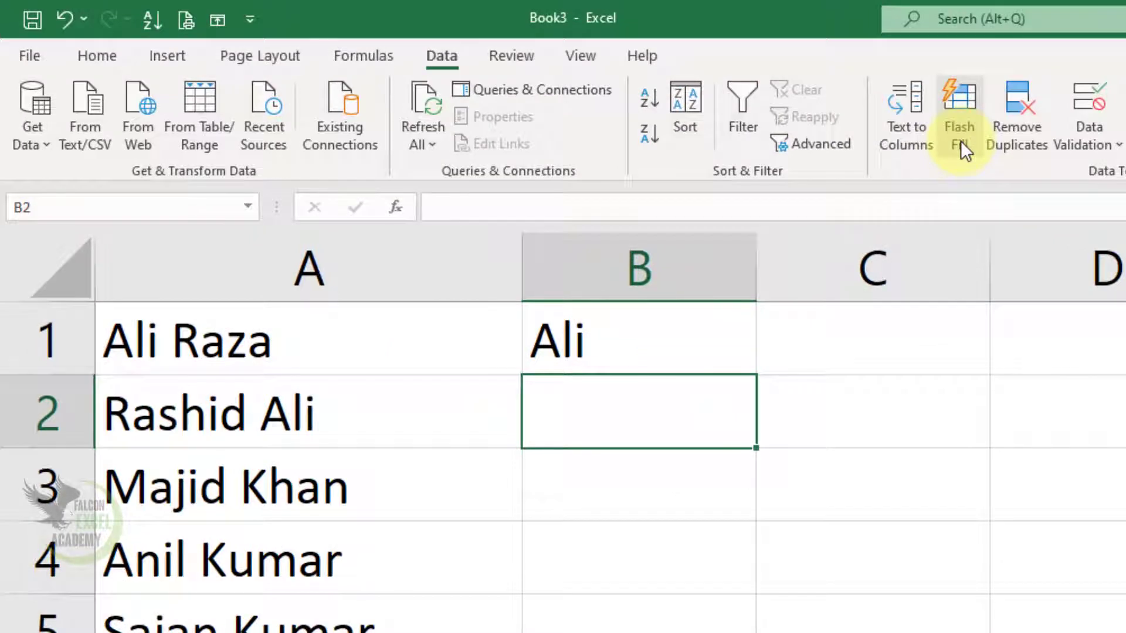
- Flash Fill first names into column B, then surnames into column C from C1's example
click(961, 141)
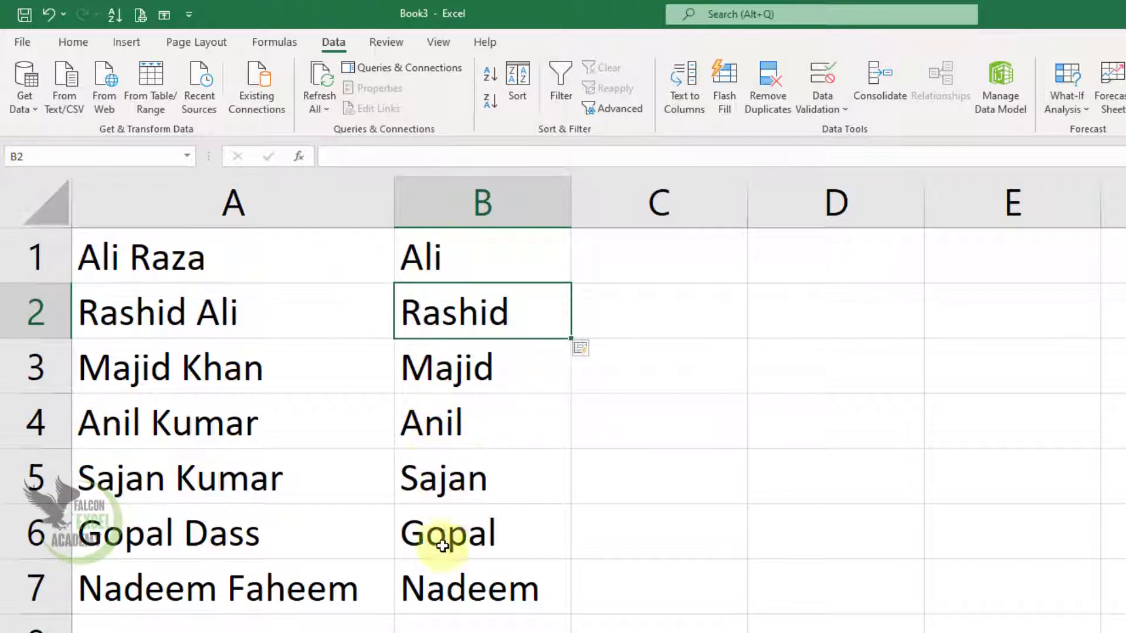
click(629, 255)
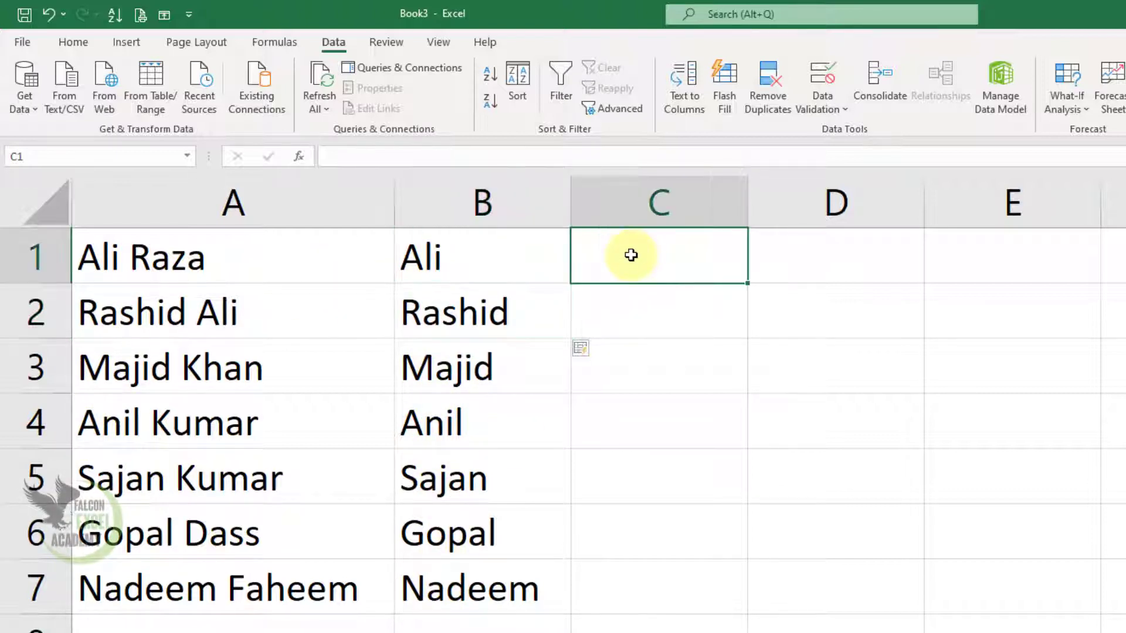
text(Raz)
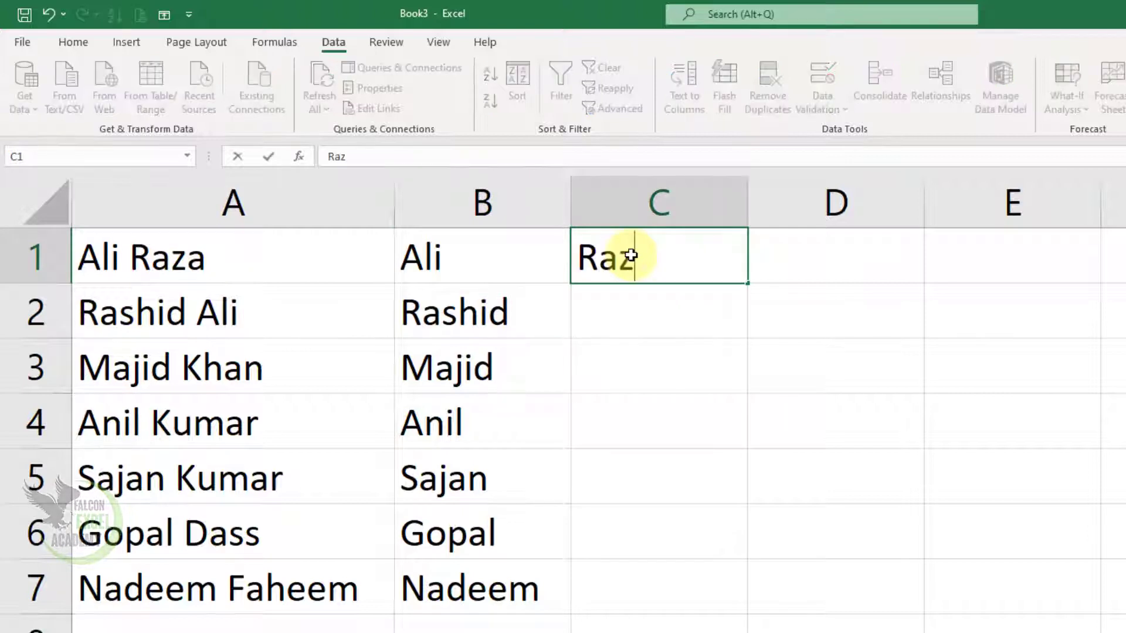
text(a)
click(648, 302)
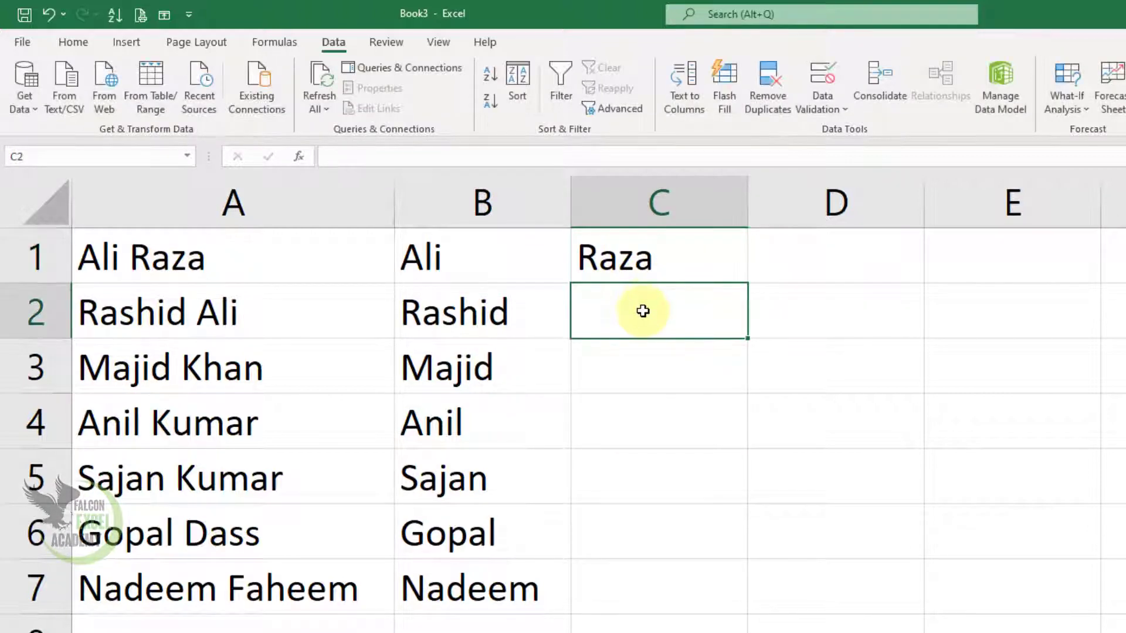
click(726, 108)
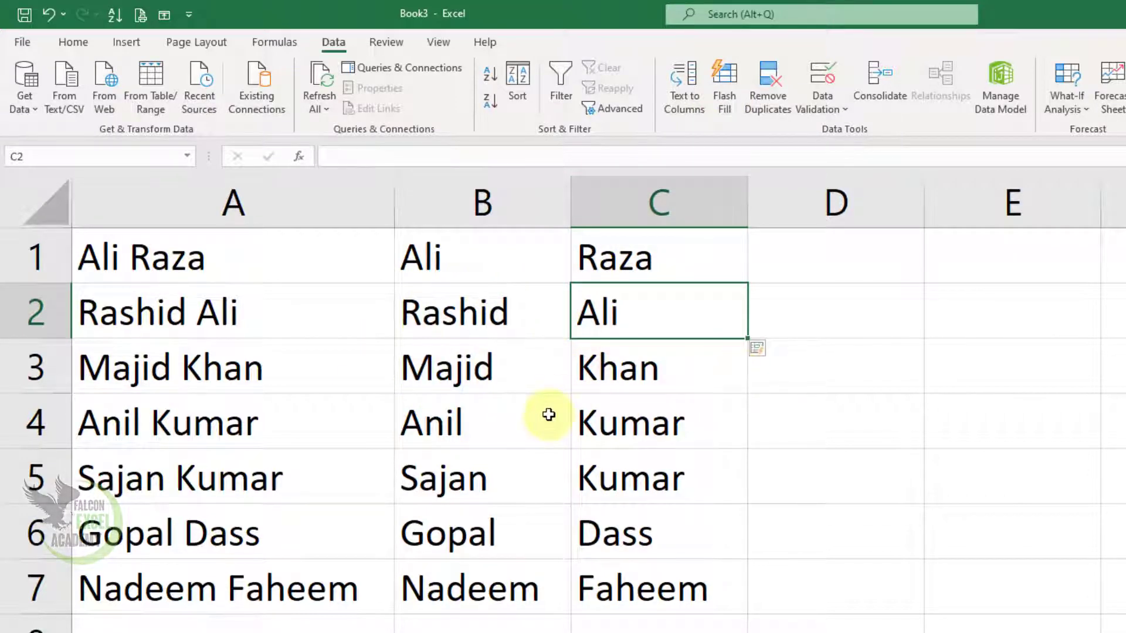
- Delete the full-names column A from the sheet
click(284, 201)
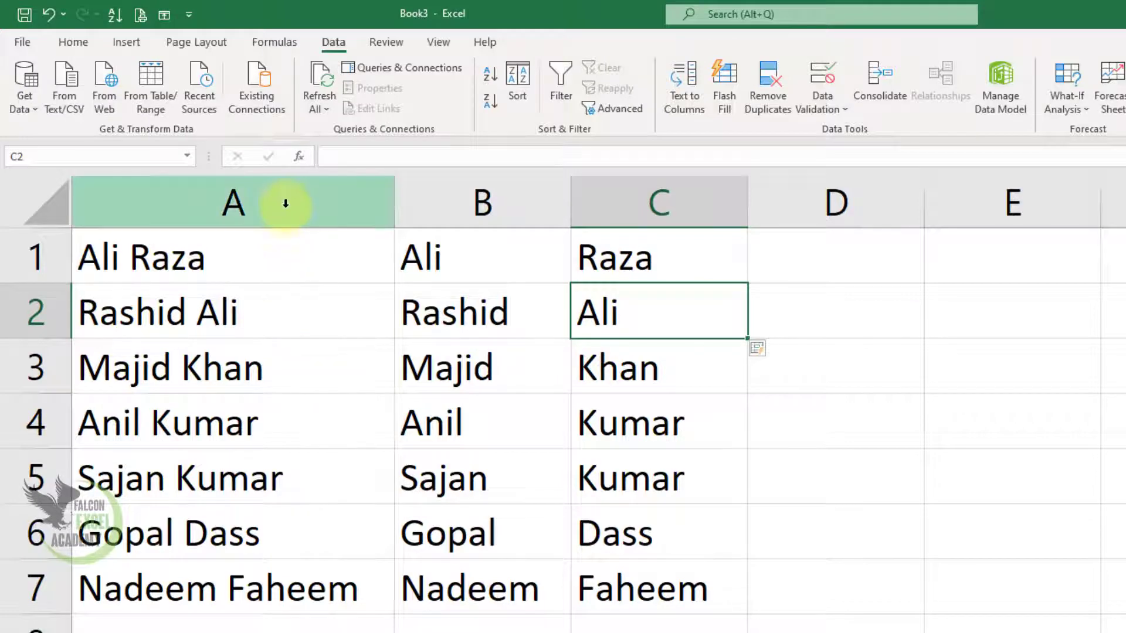
right_click(285, 203)
click(331, 369)
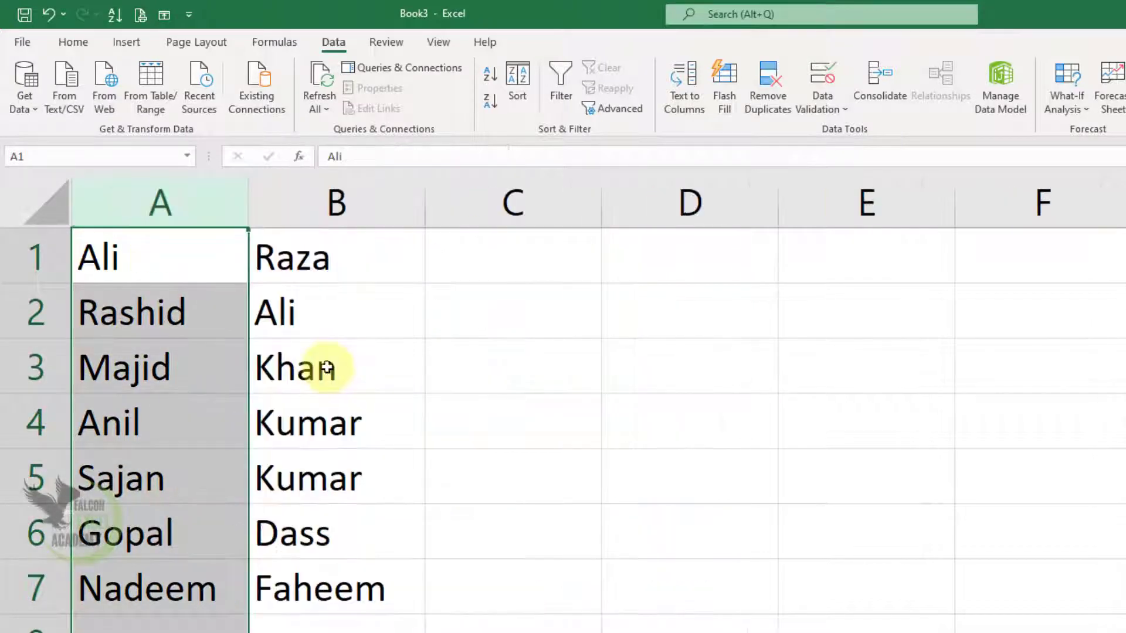
click(388, 369)
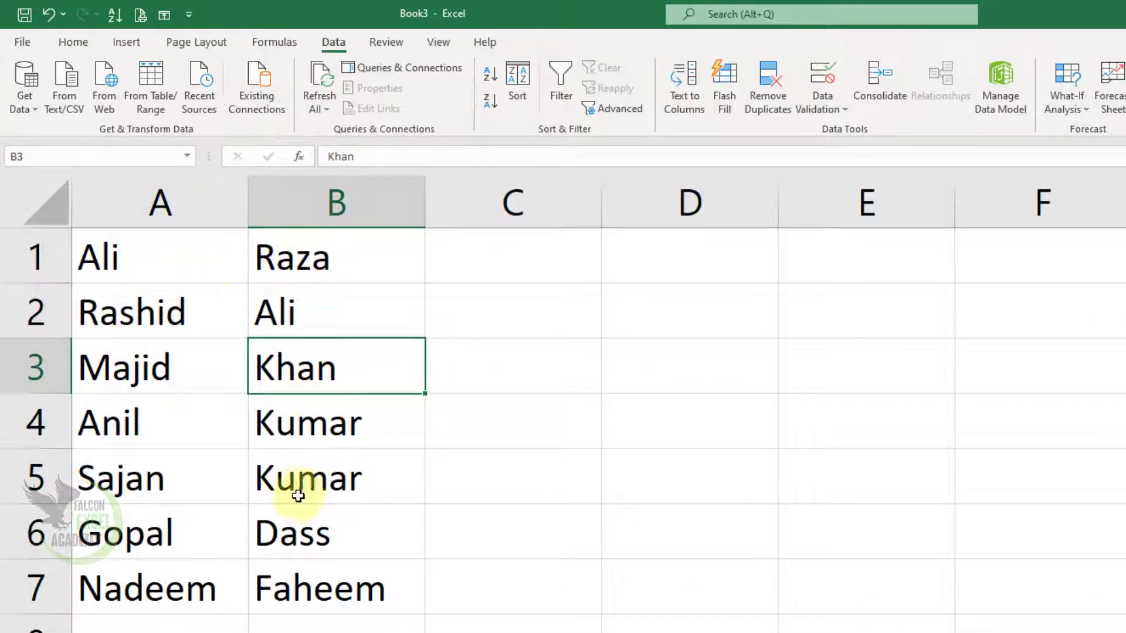
- Enter 06-02-2021 in C1 and fill consecutive dates down column C
click(544, 263)
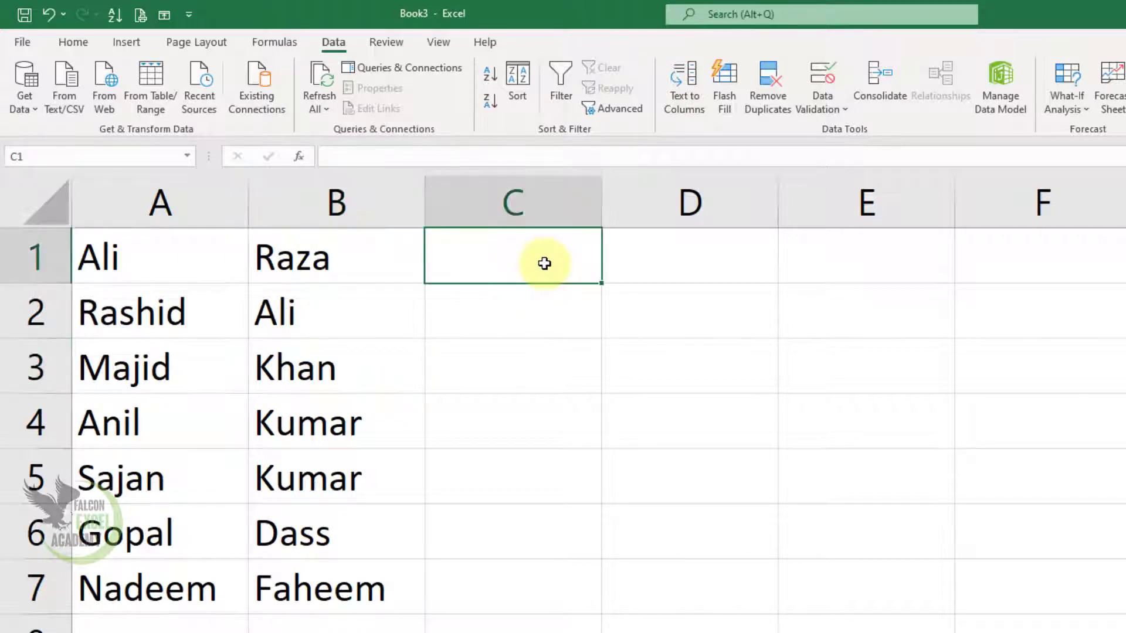
text(06-)
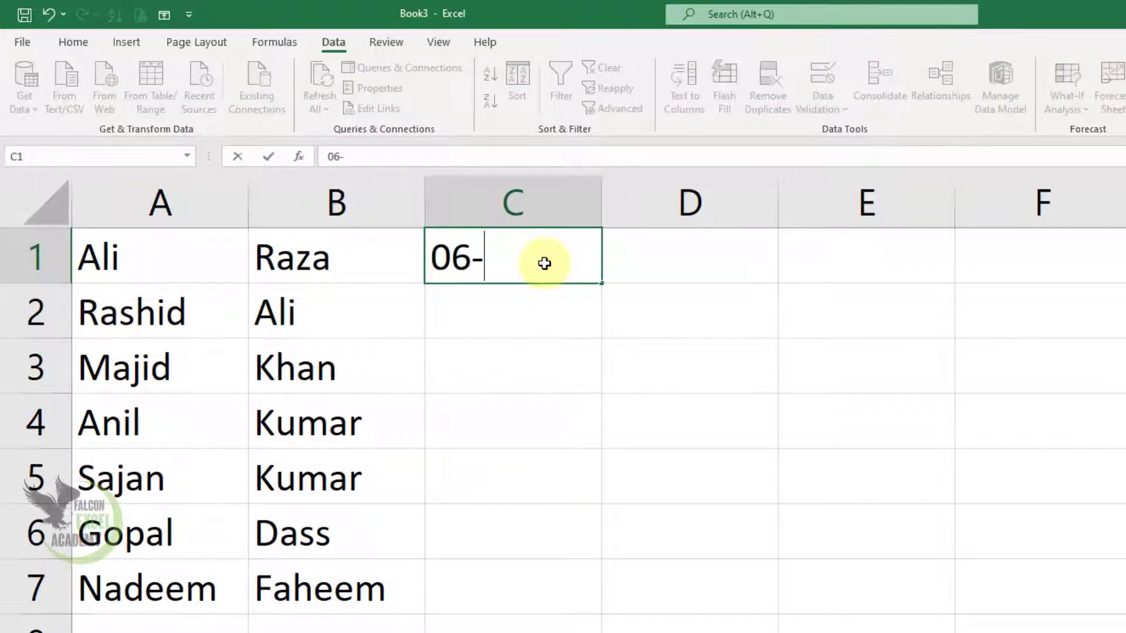
text(02-2)
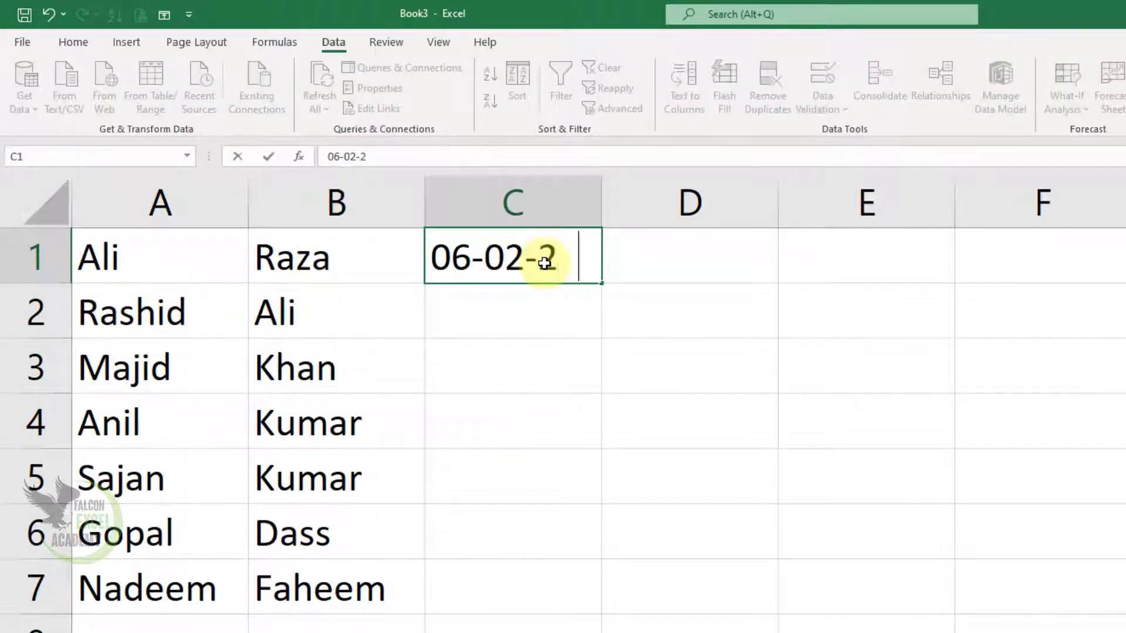
text(021)
key(Return)
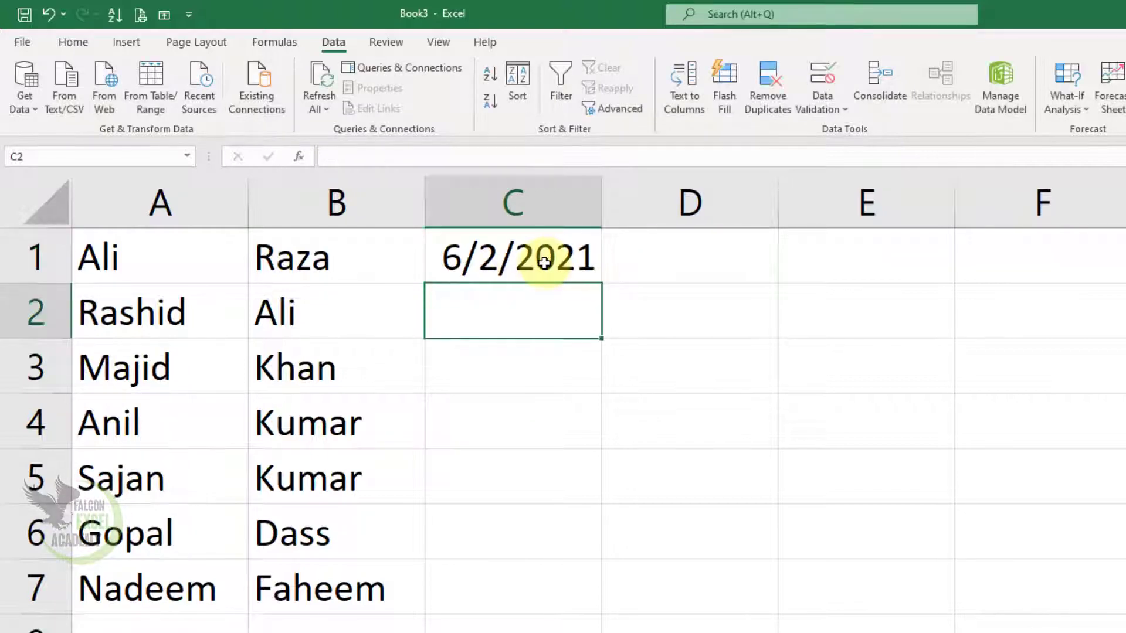
click(547, 258)
drag(602, 283, 606, 614)
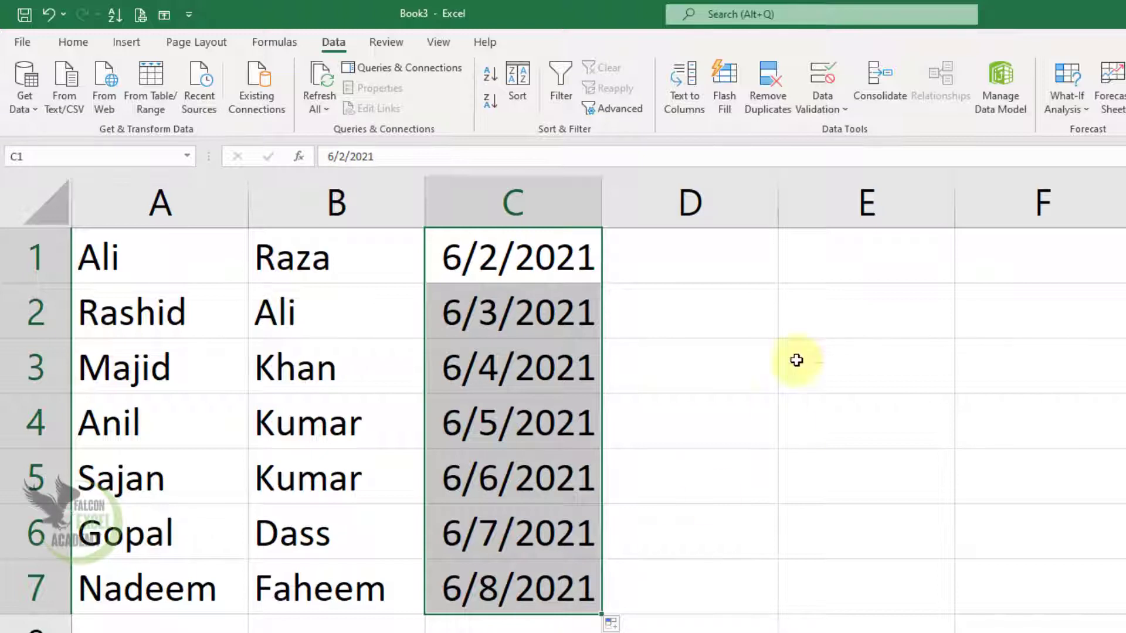
- Type 2021, 2 and 6 in D1, E1 and F1, Flash Filling each column down
click(713, 263)
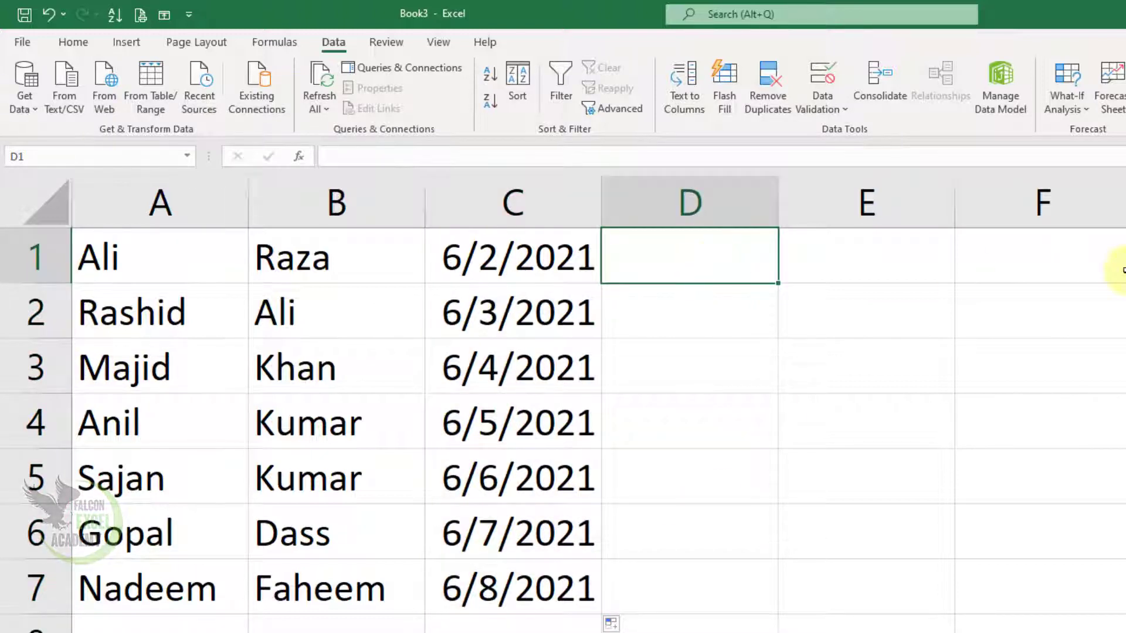
text(2021)
key(Return)
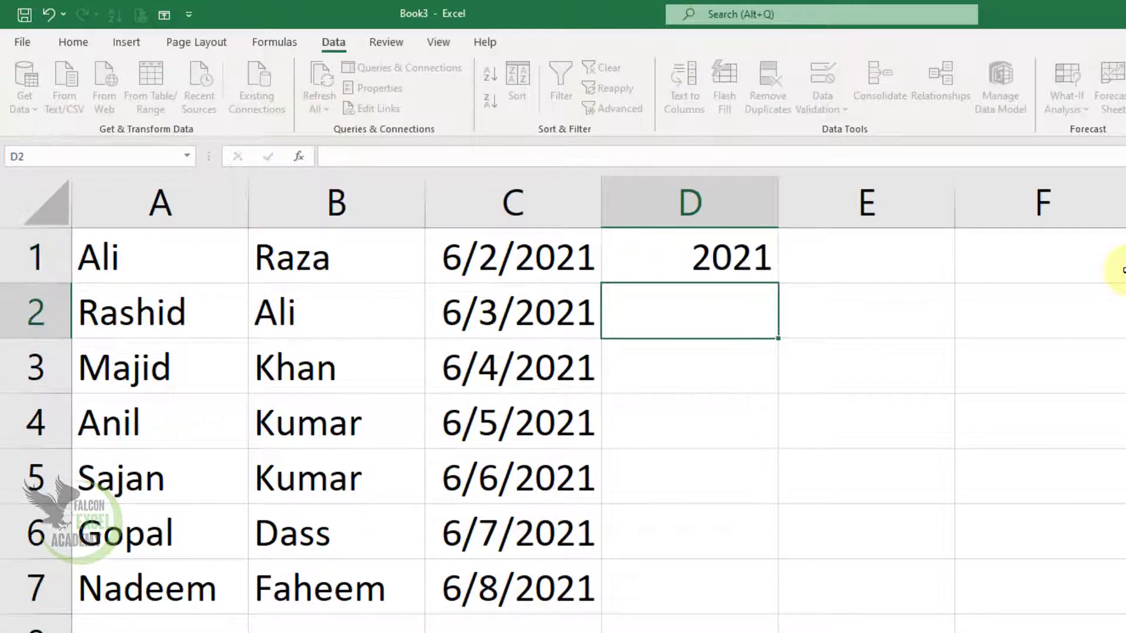
click(725, 94)
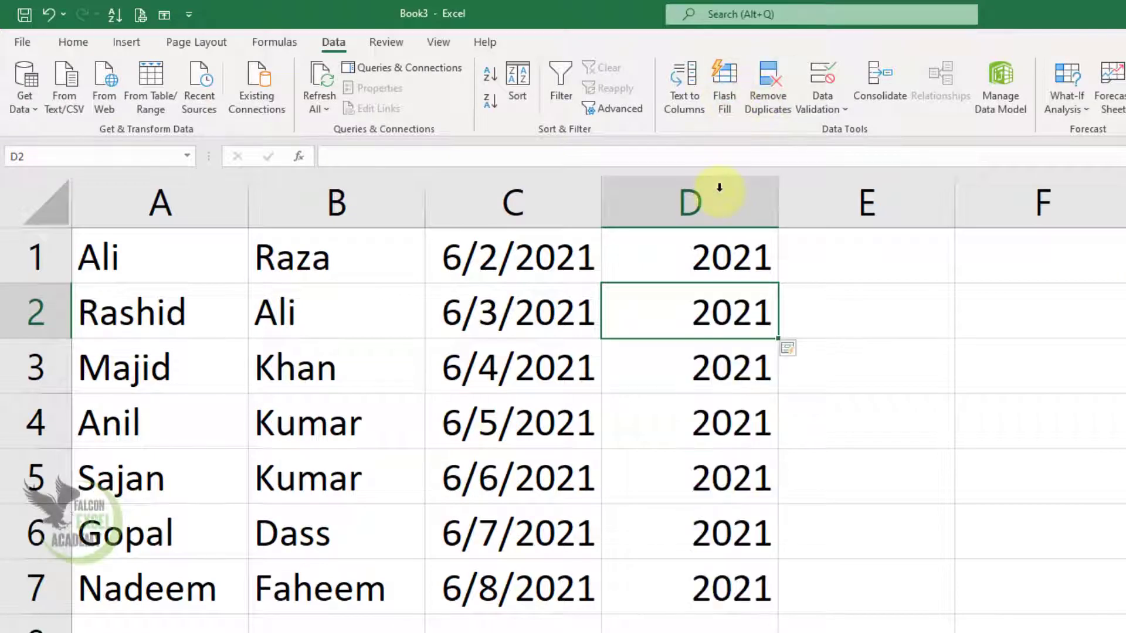
click(872, 267)
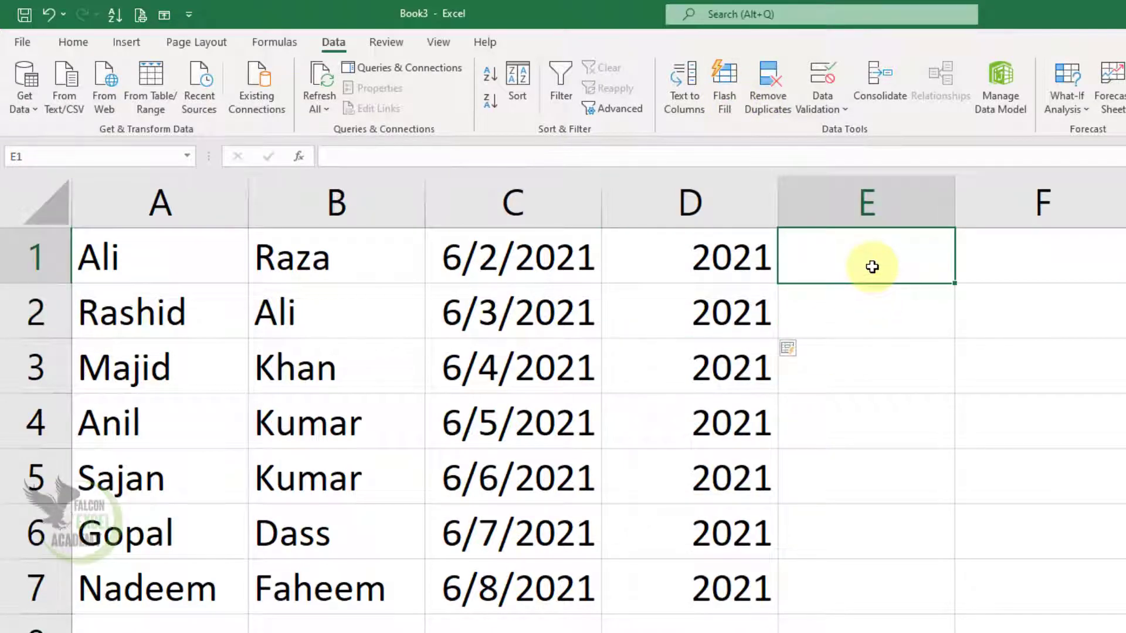
text(2)
key(Return)
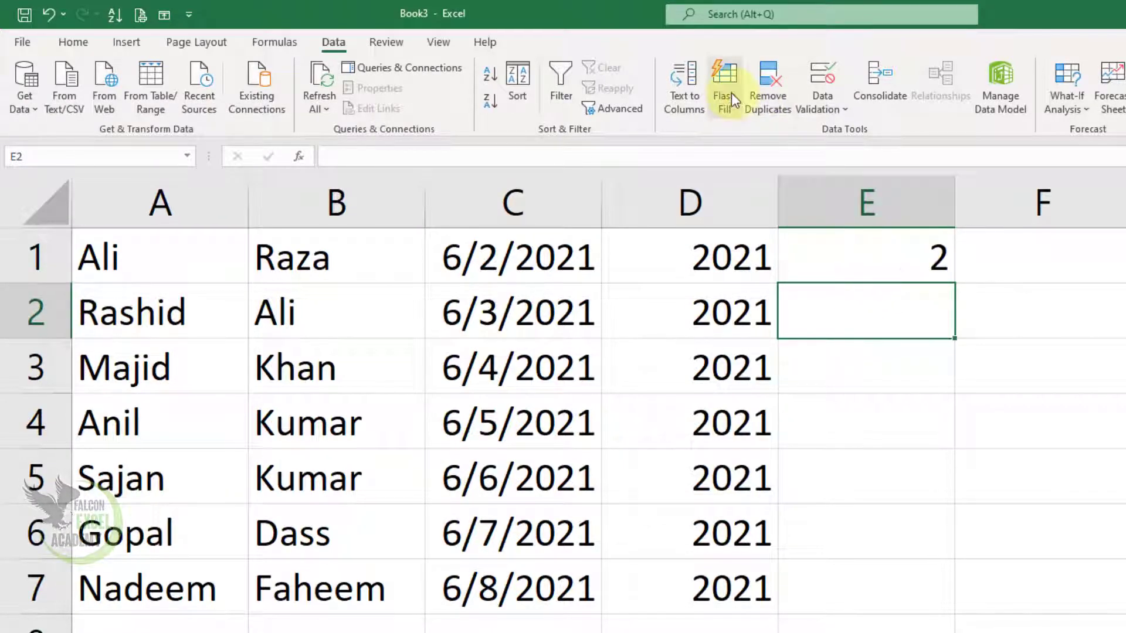
click(731, 93)
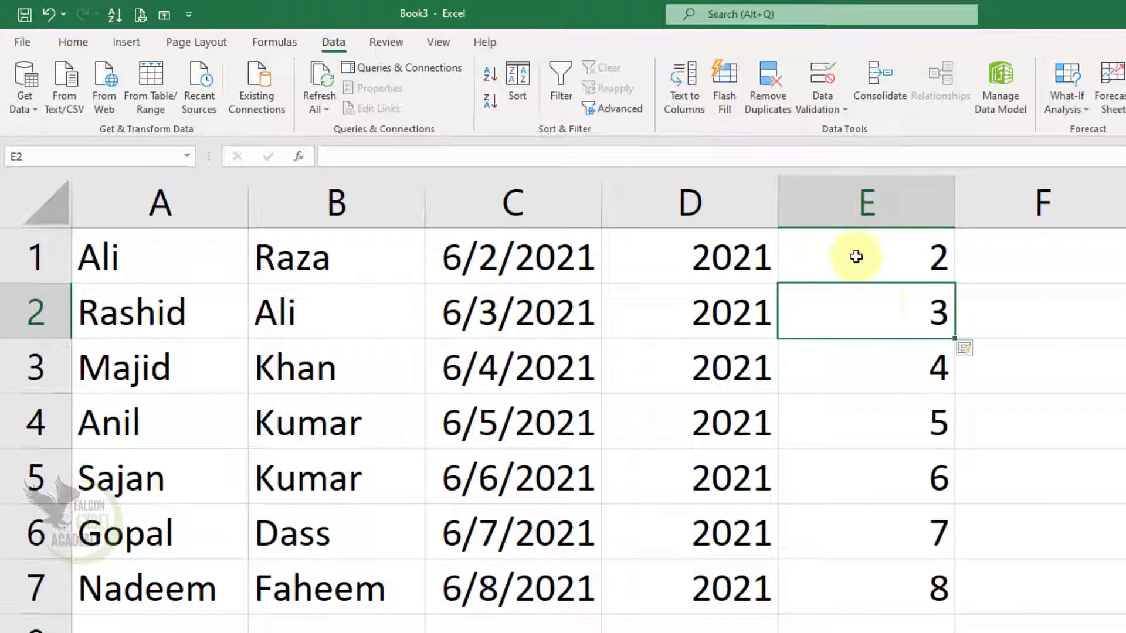
click(1032, 252)
text(6)
key(Return)
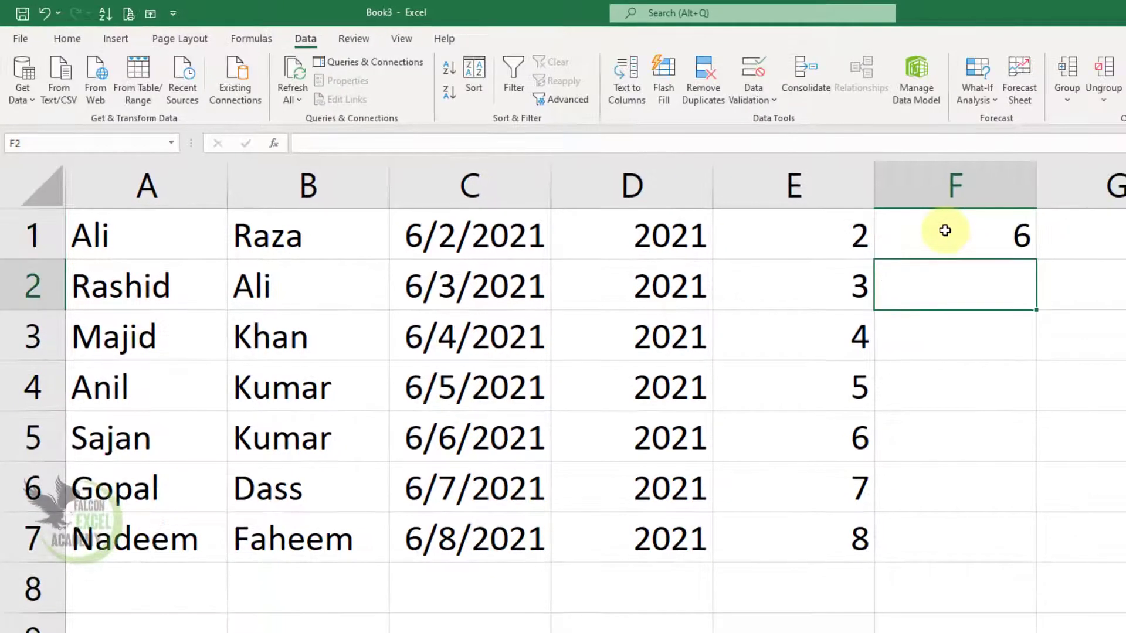
click(669, 88)
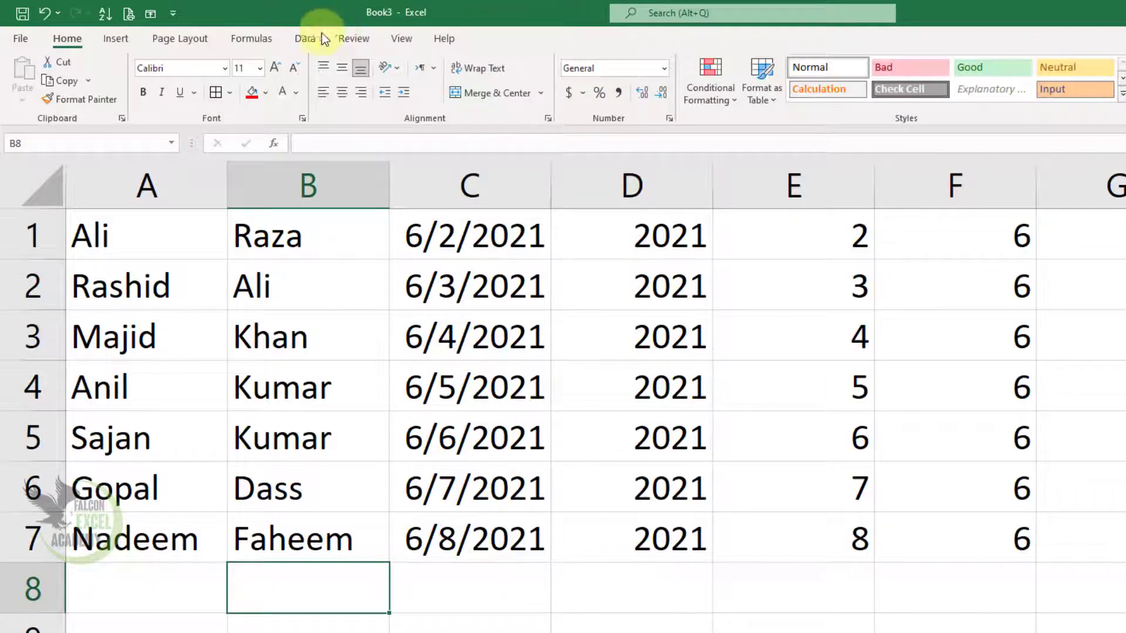
- On Sheet3, apply Duplicate Values highlighting to names A1:A8, then reselect all eight names
click(316, 38)
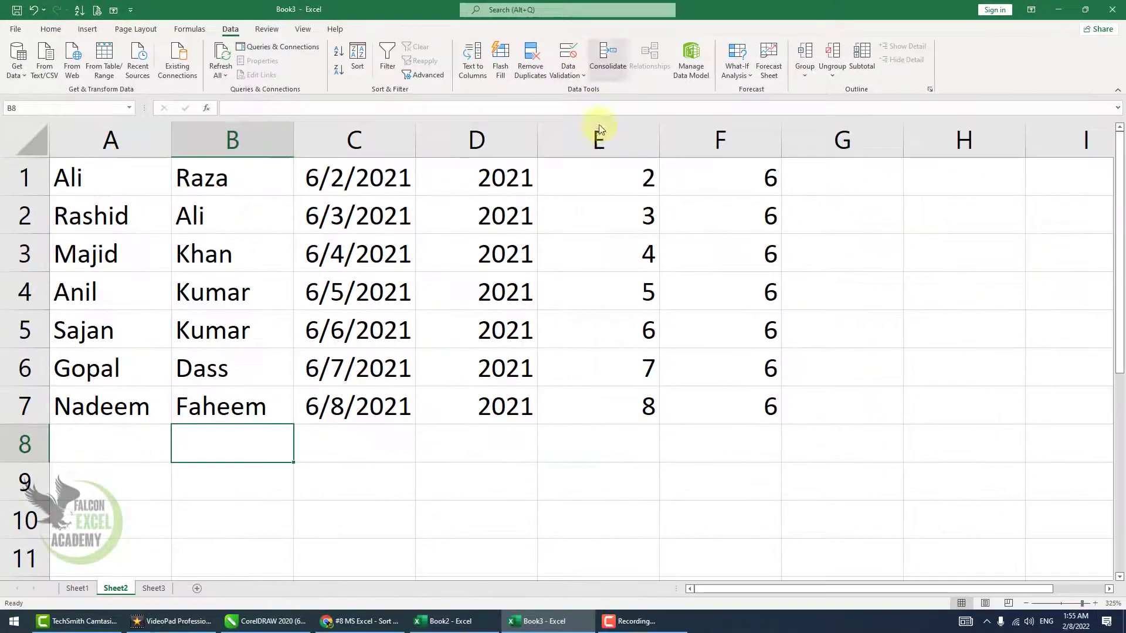
click(154, 588)
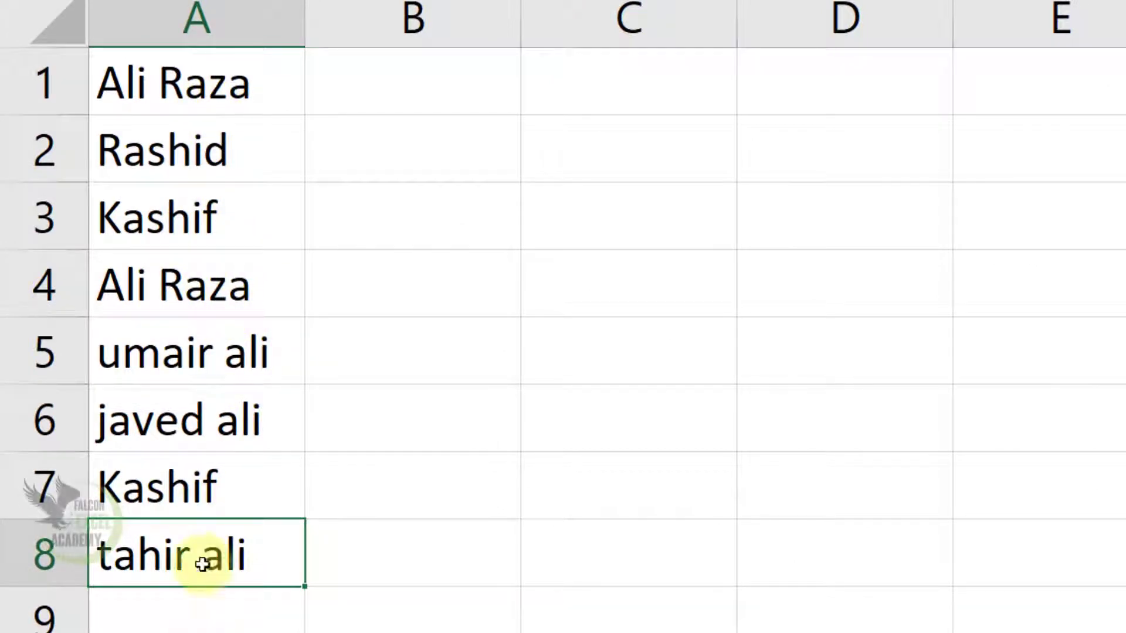
mouse_move(176, 83)
mouse_down()
mouse_move(243, 422)
mouse_move(251, 540)
mouse_up()
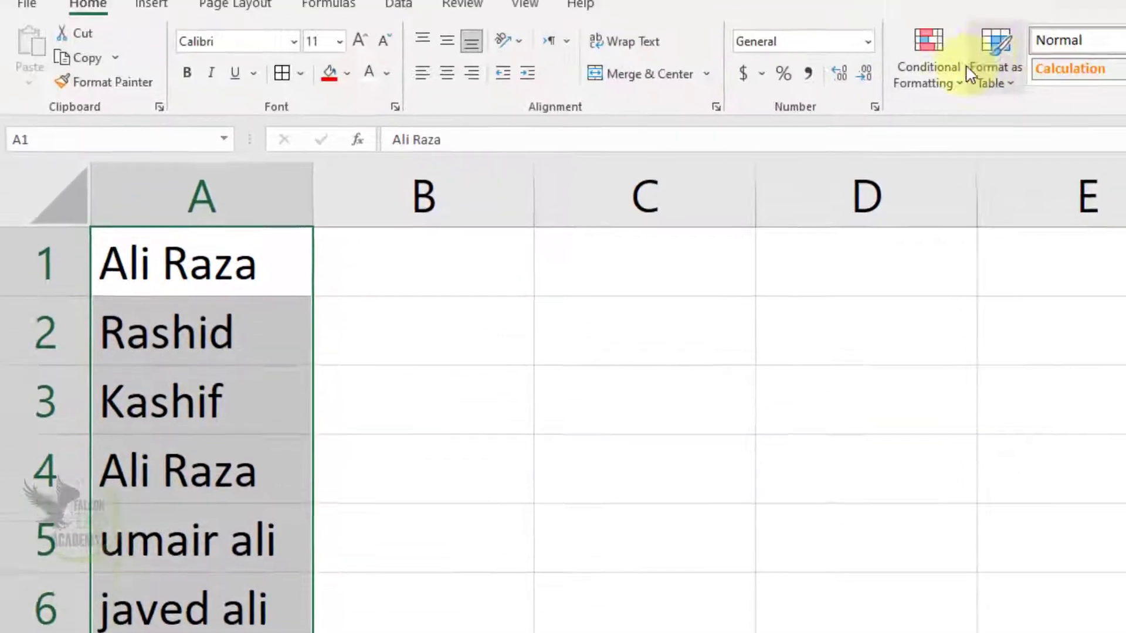
click(954, 130)
mouse_move(981, 167)
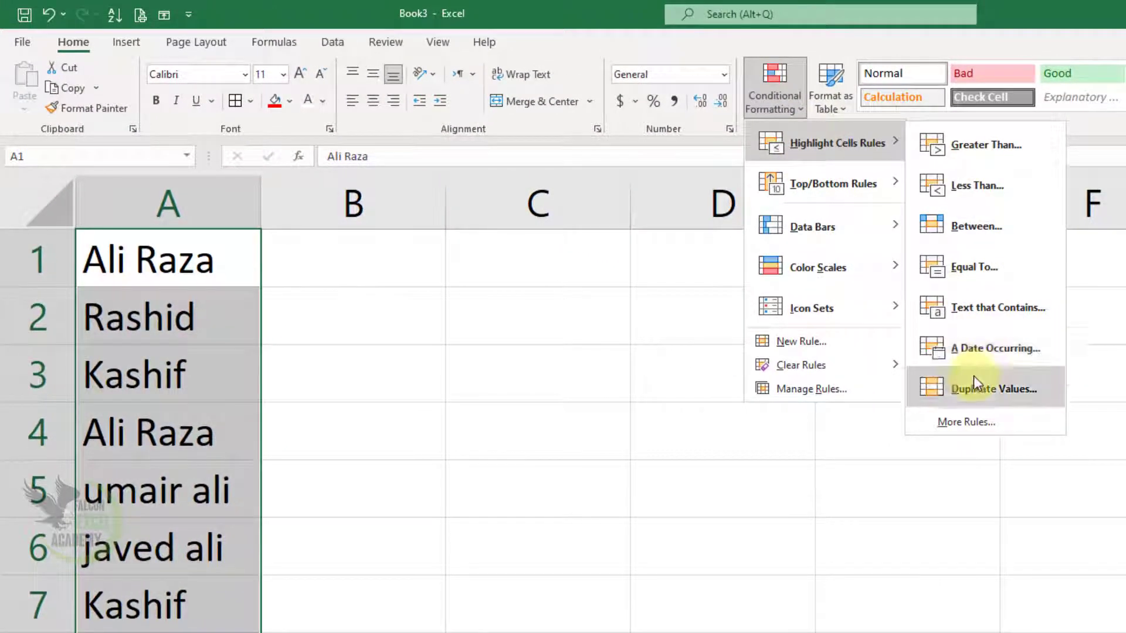
click(974, 384)
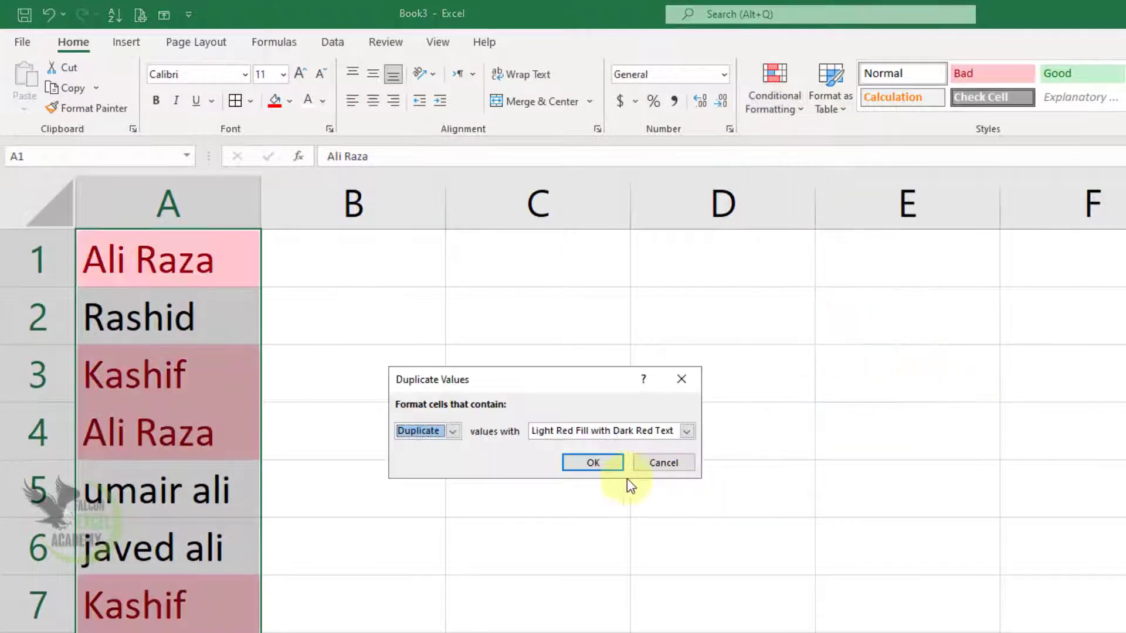
click(592, 463)
click(476, 391)
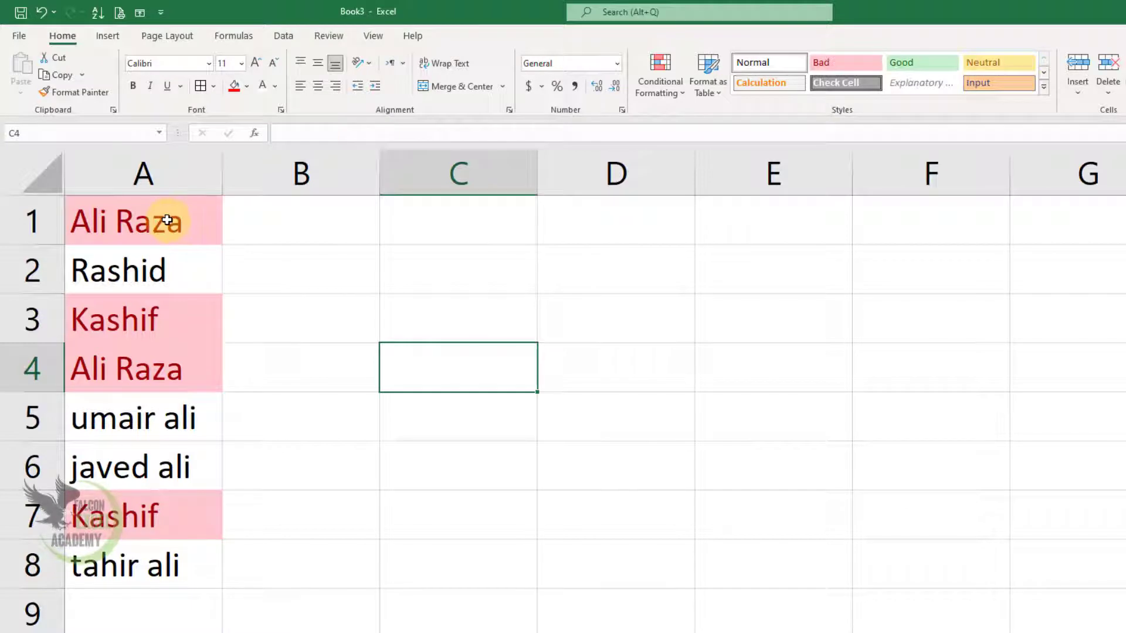
drag(167, 220, 148, 557)
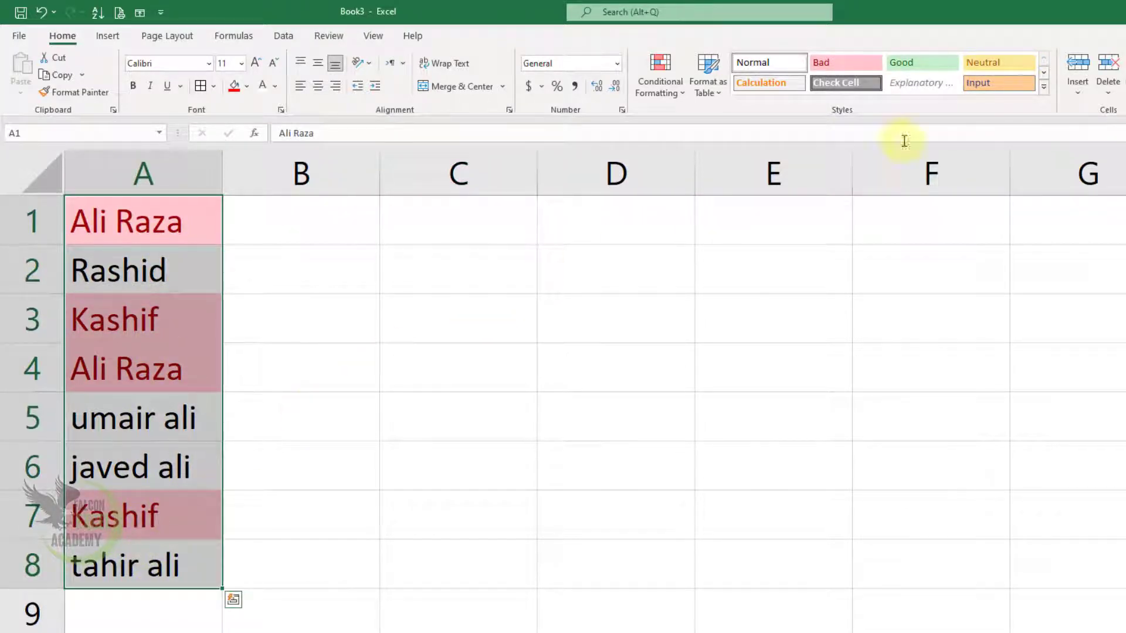
- Run Remove Duplicates on column A, leaving six unique names
click(284, 36)
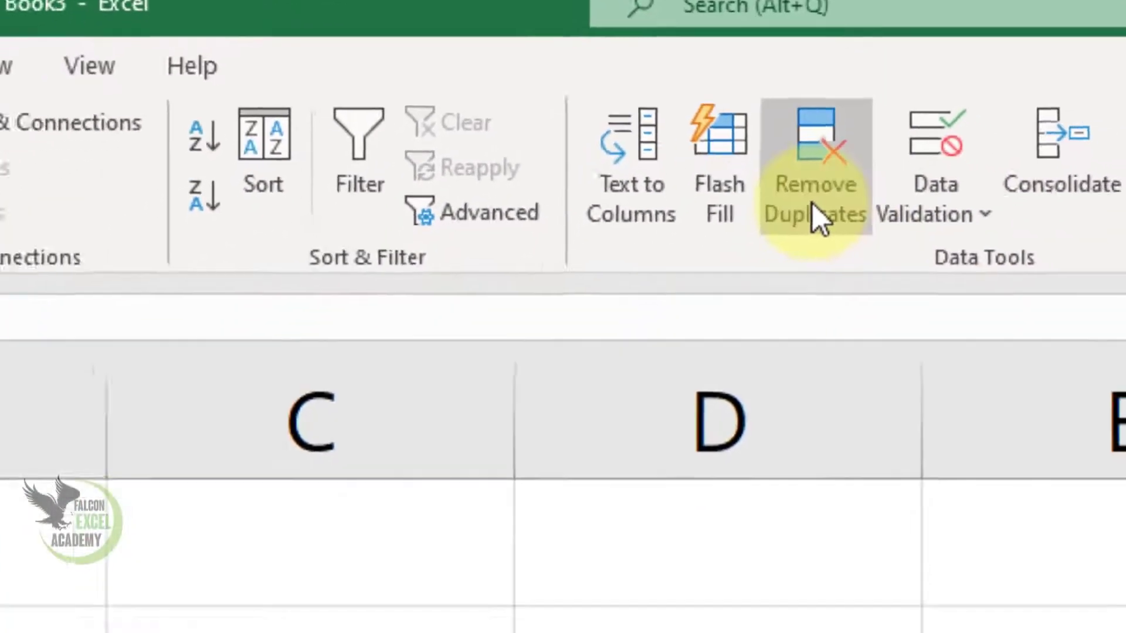
click(815, 216)
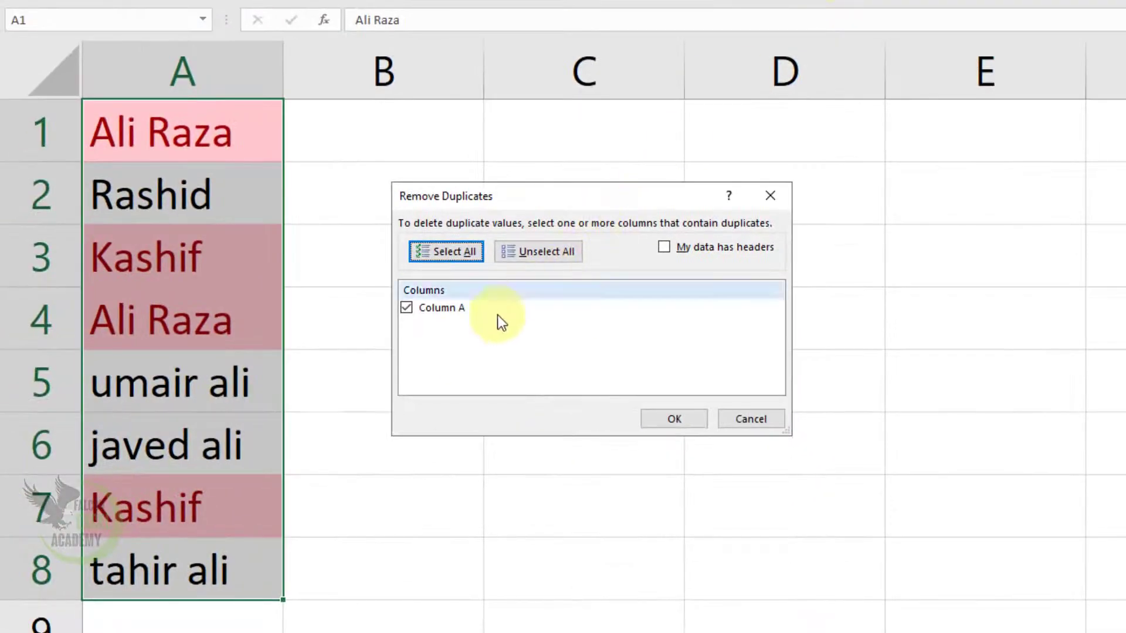
click(411, 309)
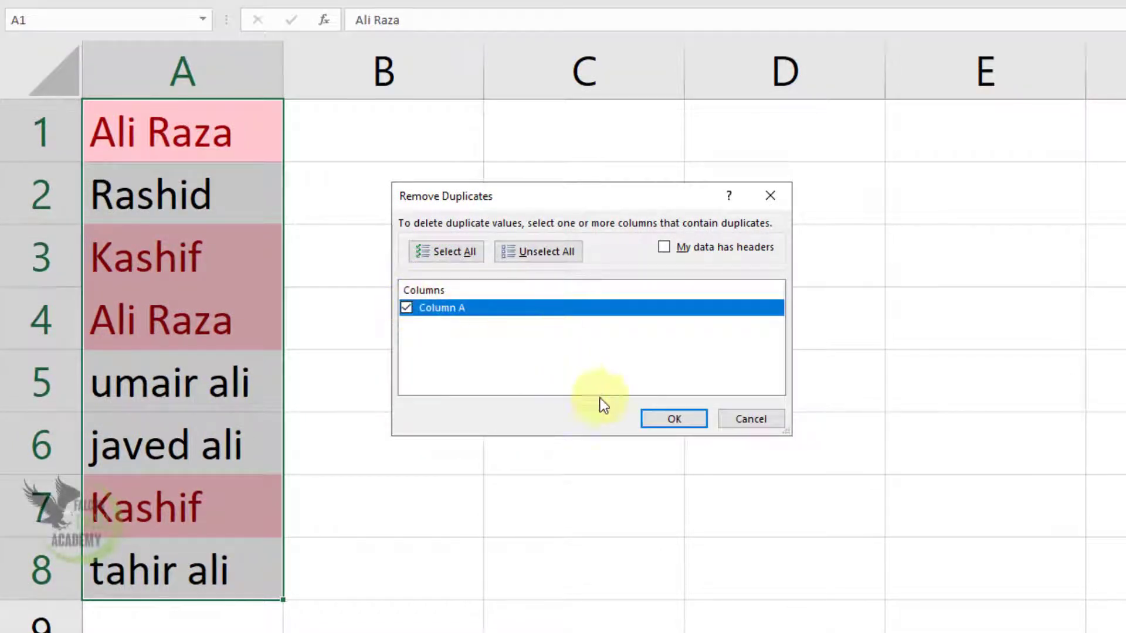
click(657, 423)
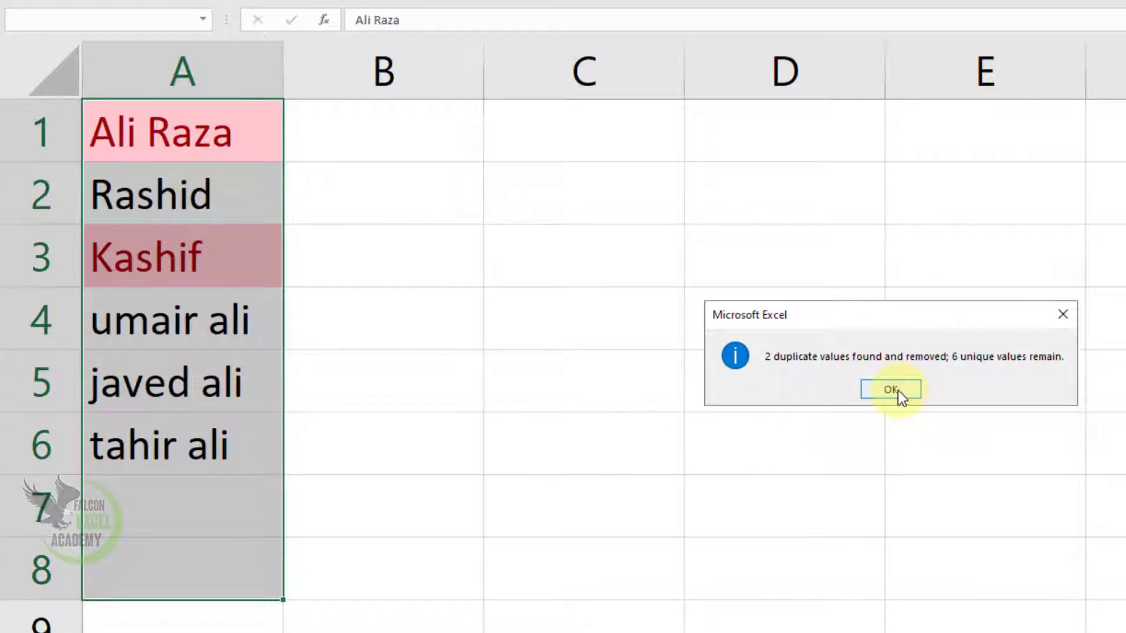
drag(922, 315, 582, 274)
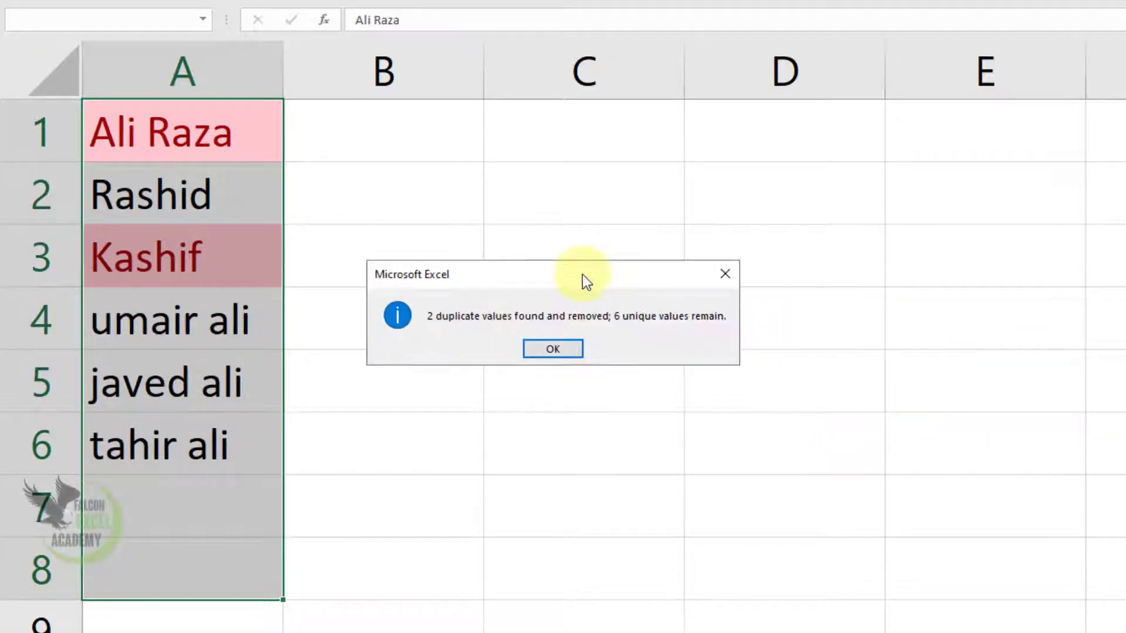
click(539, 347)
click(220, 304)
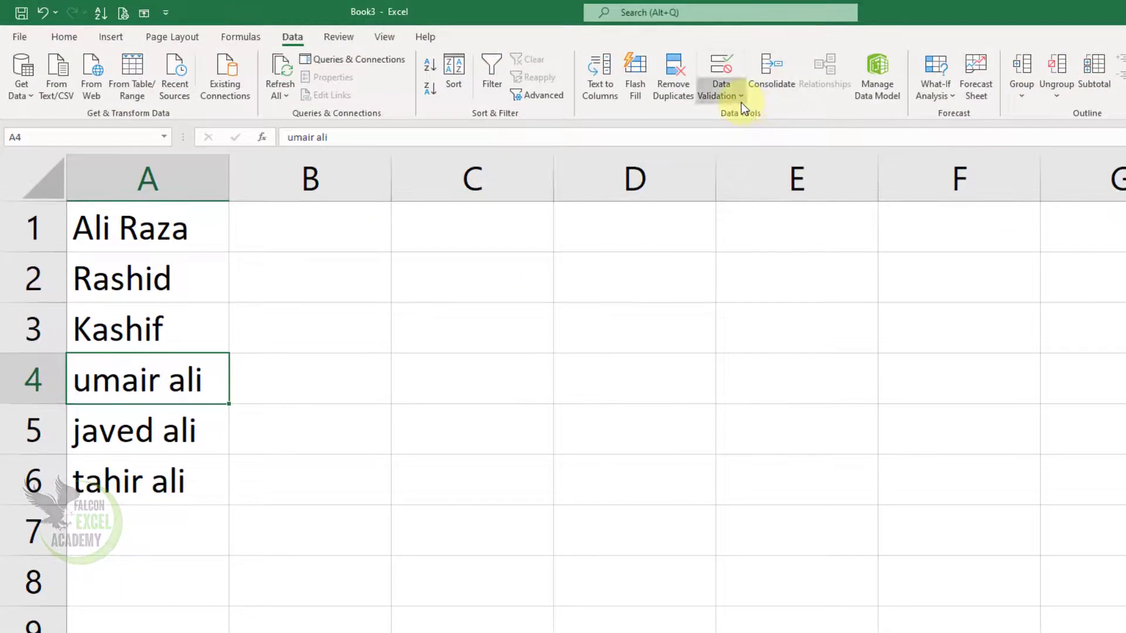
click(741, 103)
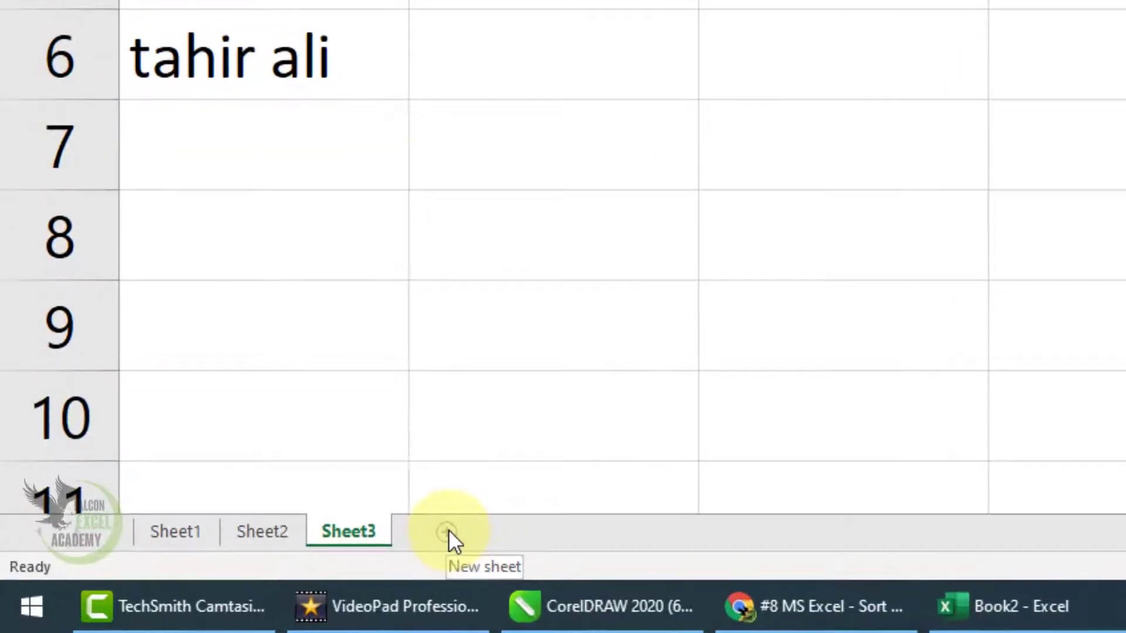
- Add a new sheet, zoom to about 340%, and enter headers Name in A1, Price in B1
click(402, 542)
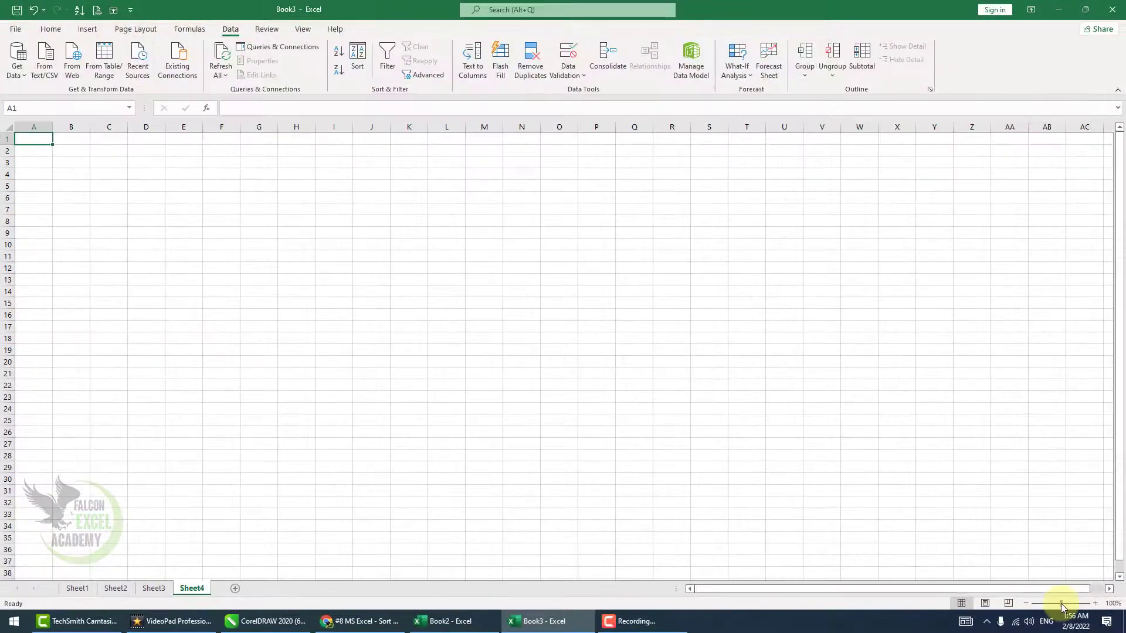
drag(1059, 603, 1082, 604)
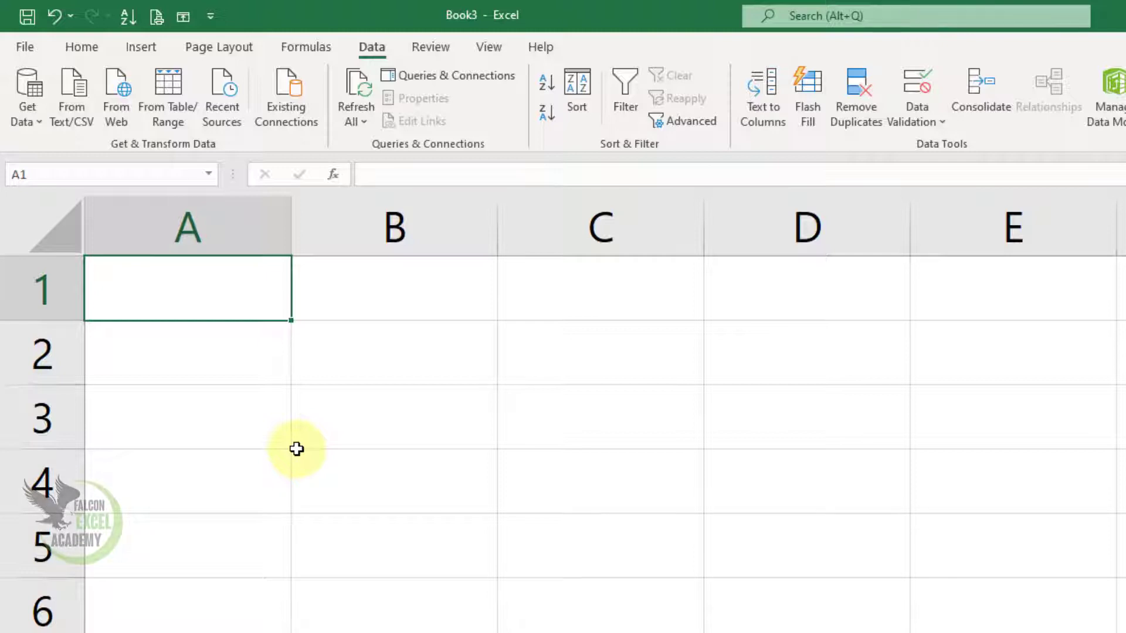
text(Nam)
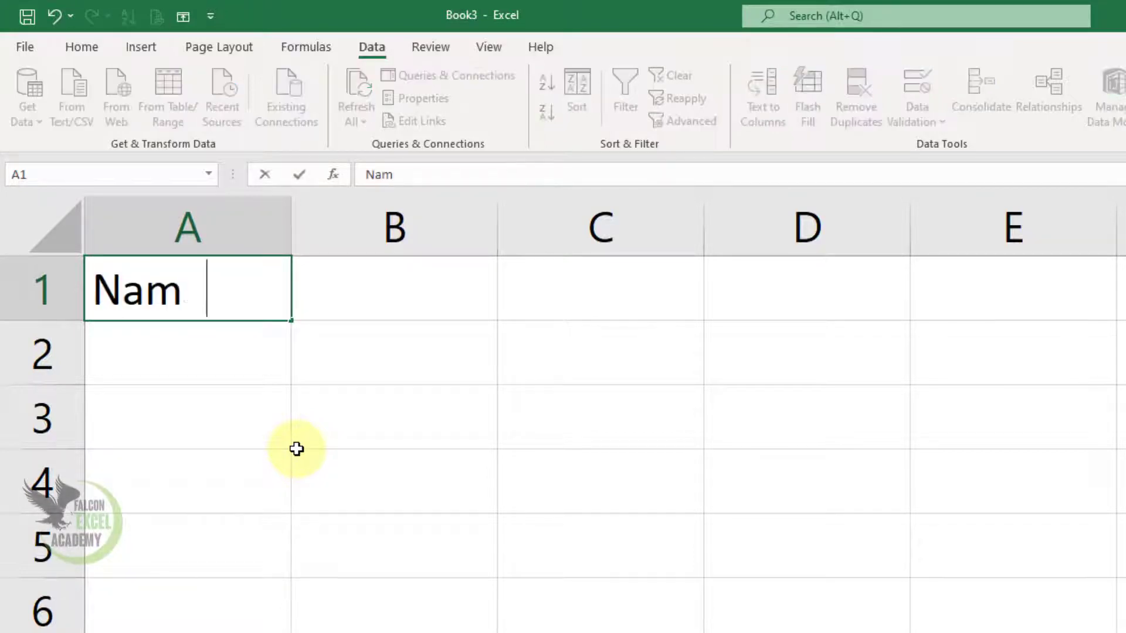
text(e)
key(Tab)
text(Price)
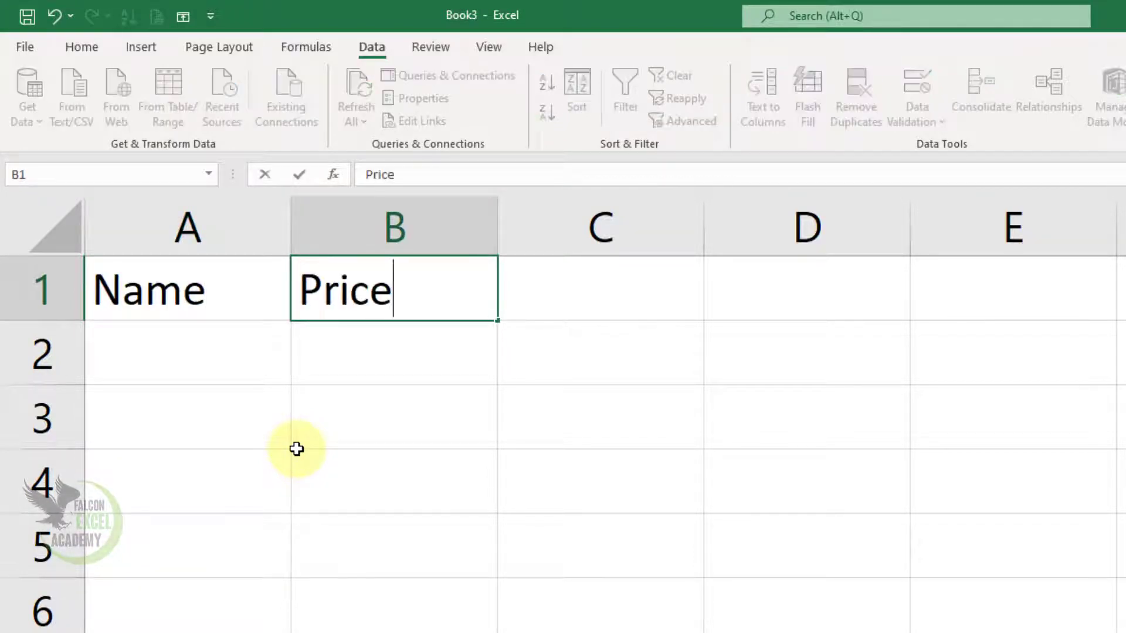
key(Return)
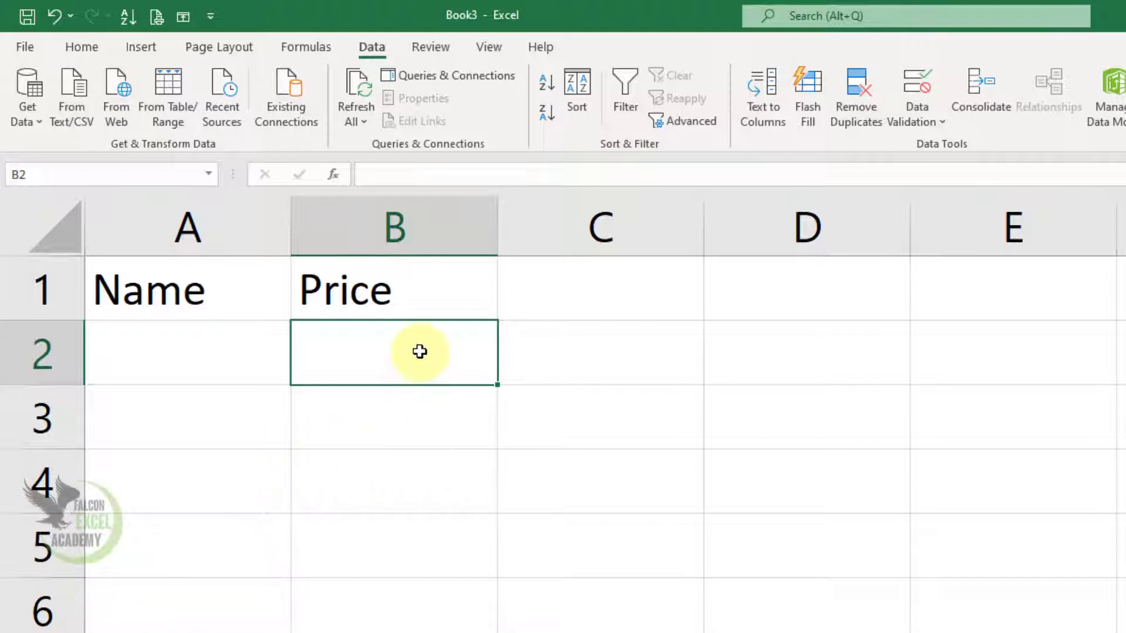
- Select the cells below Price and set Data Validation to Whole number, between
mouse_move(420, 350)
mouse_down()
mouse_move(425, 546)
mouse_move(282, 578)
mouse_up()
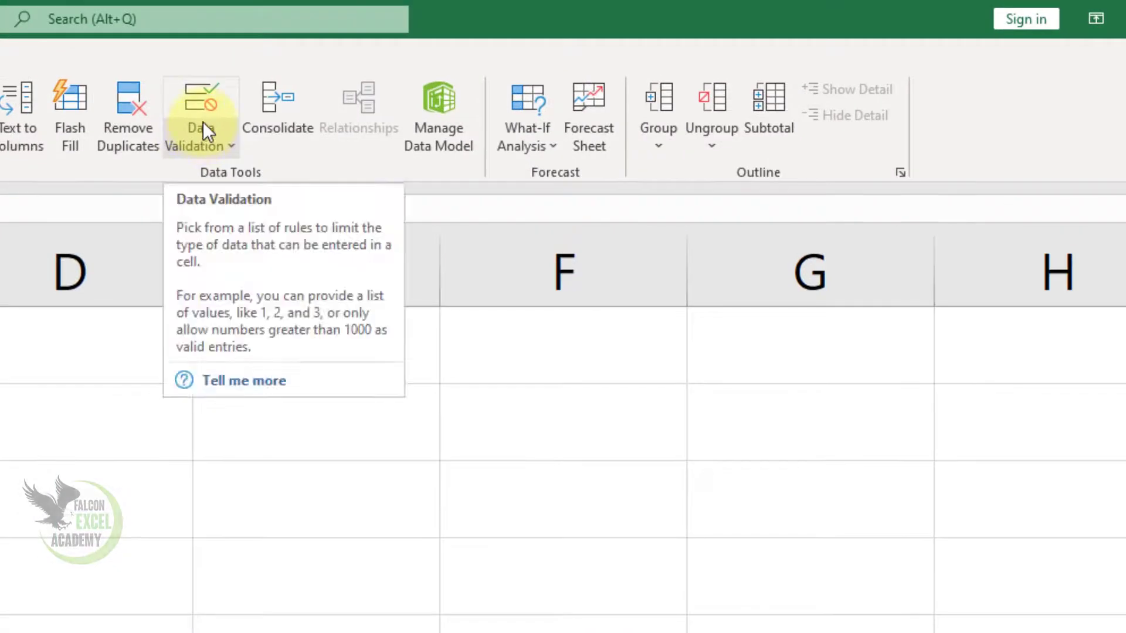
click(203, 121)
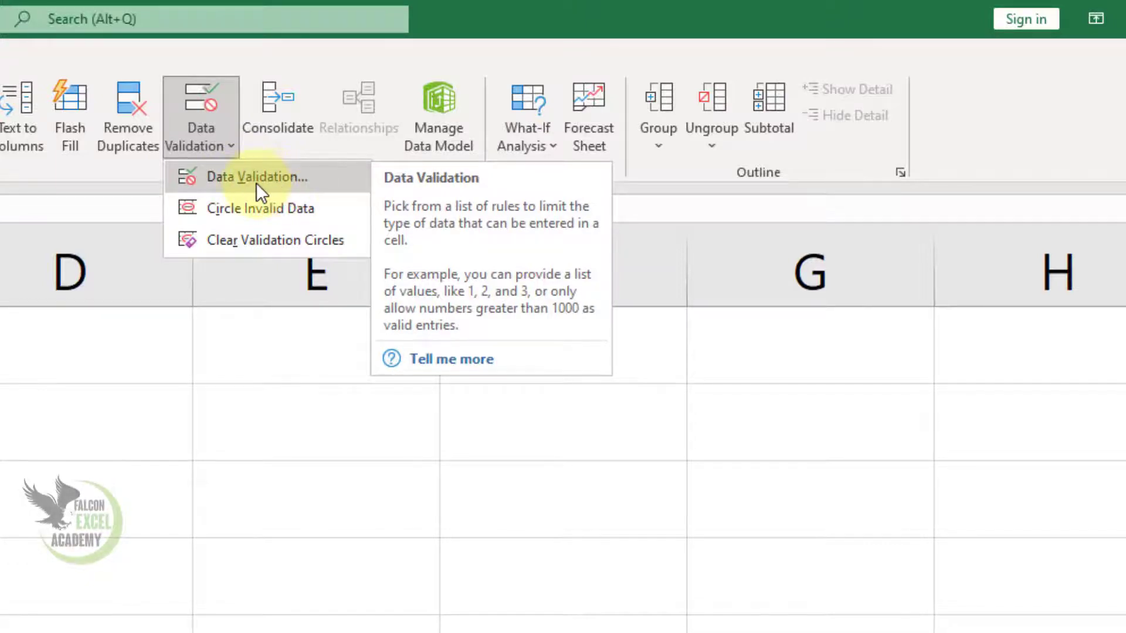
click(274, 177)
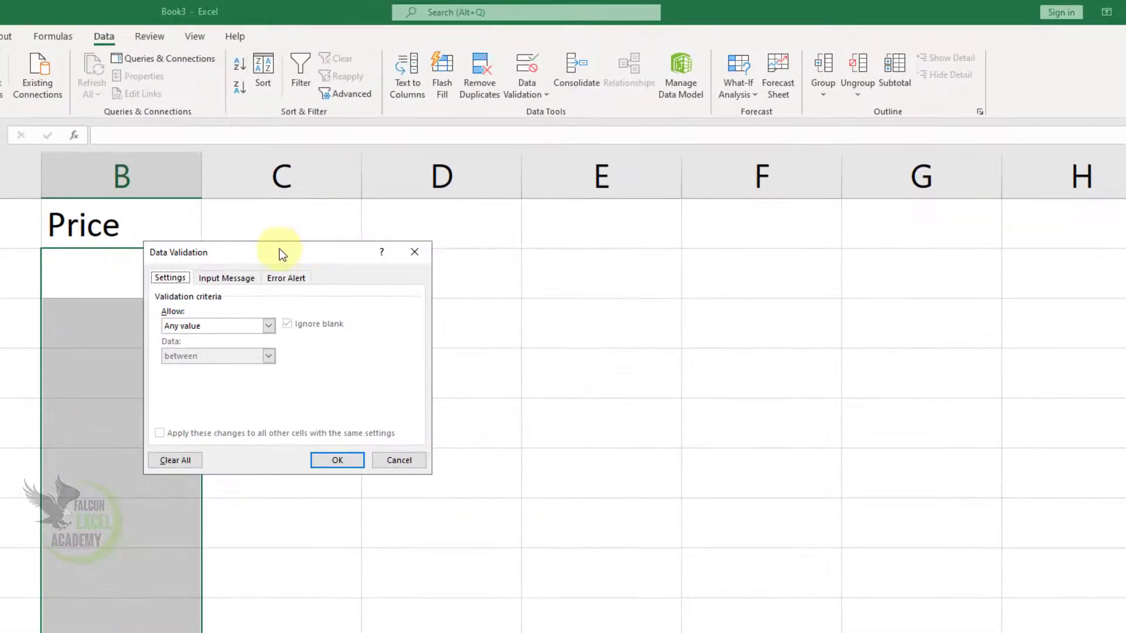
drag(280, 253, 383, 252)
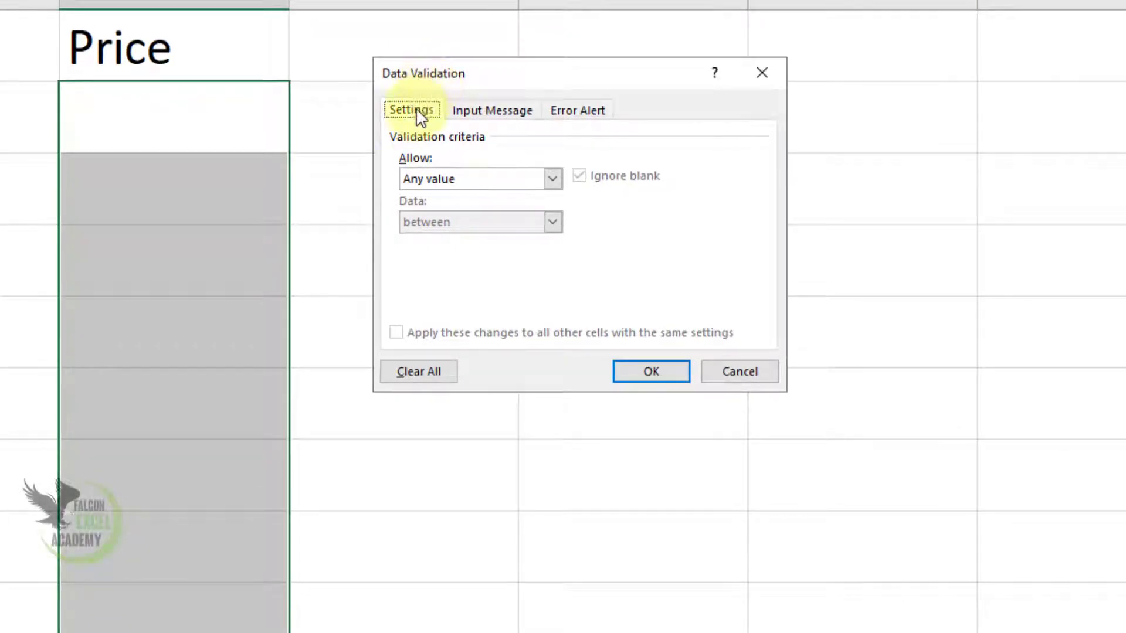
click(459, 180)
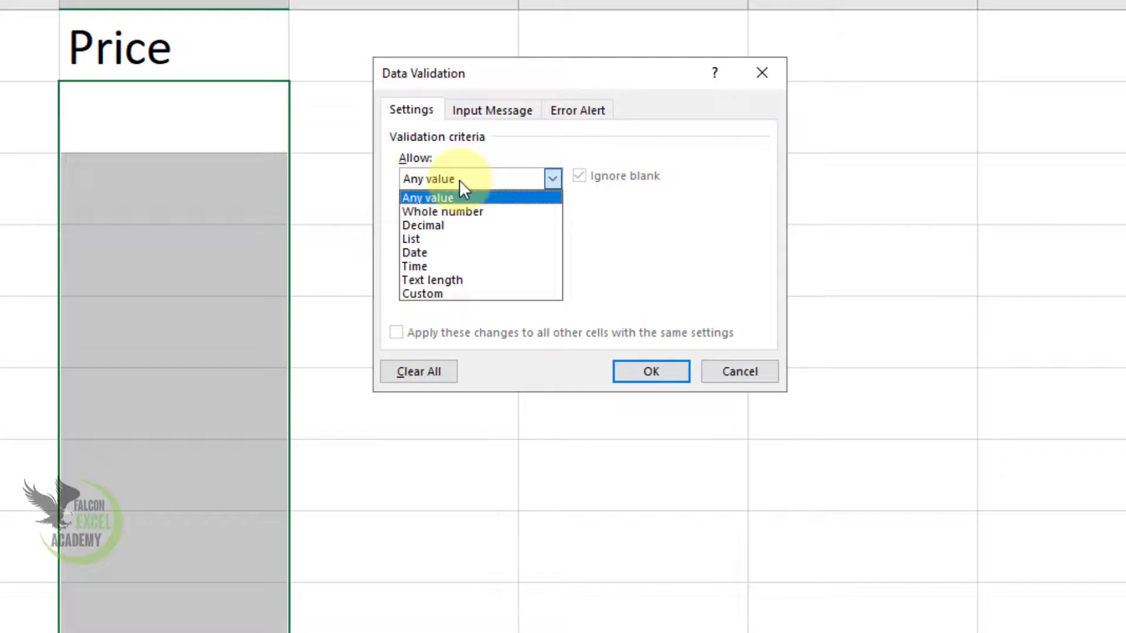
click(460, 212)
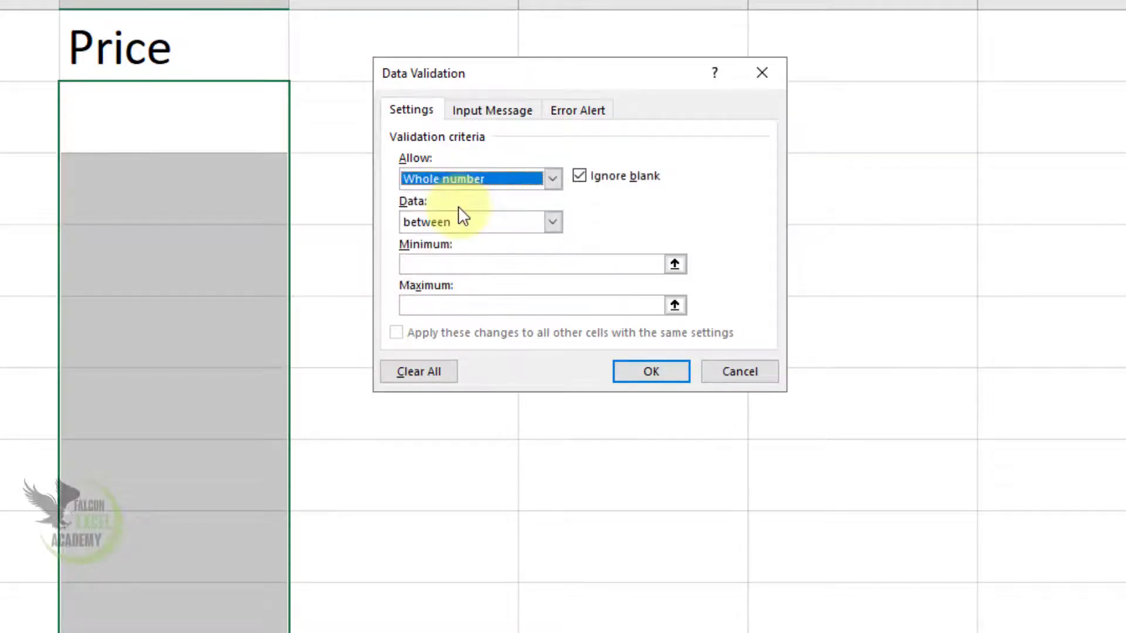
click(478, 234)
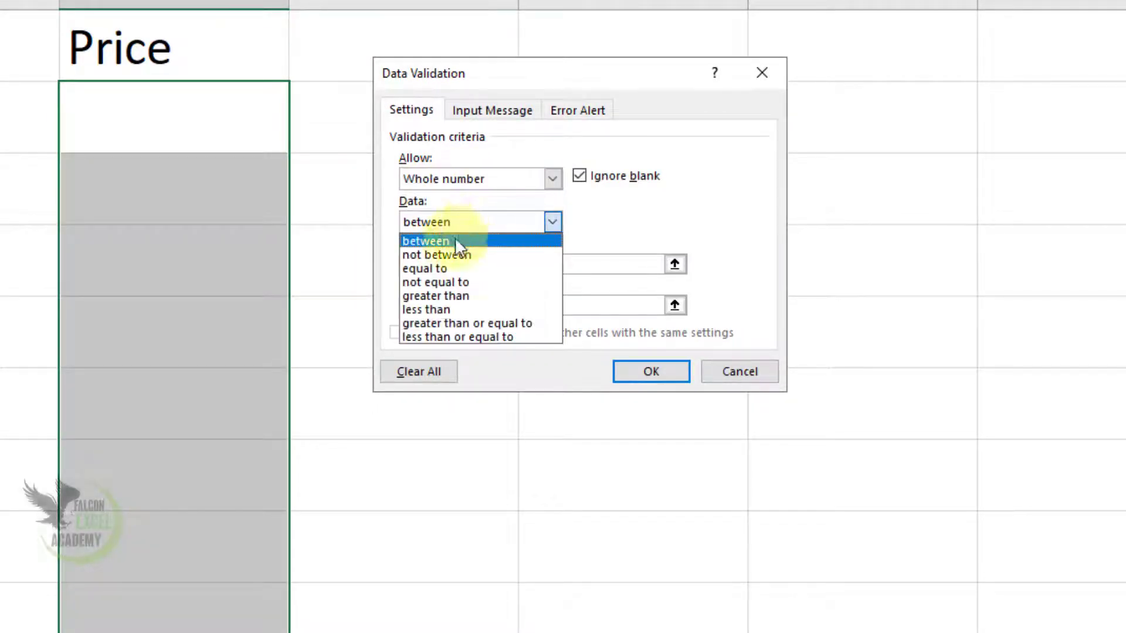
click(456, 240)
- Set Minimum 100 and Maximum 200, confirm the Stop error alert, and apply the rule
click(478, 265)
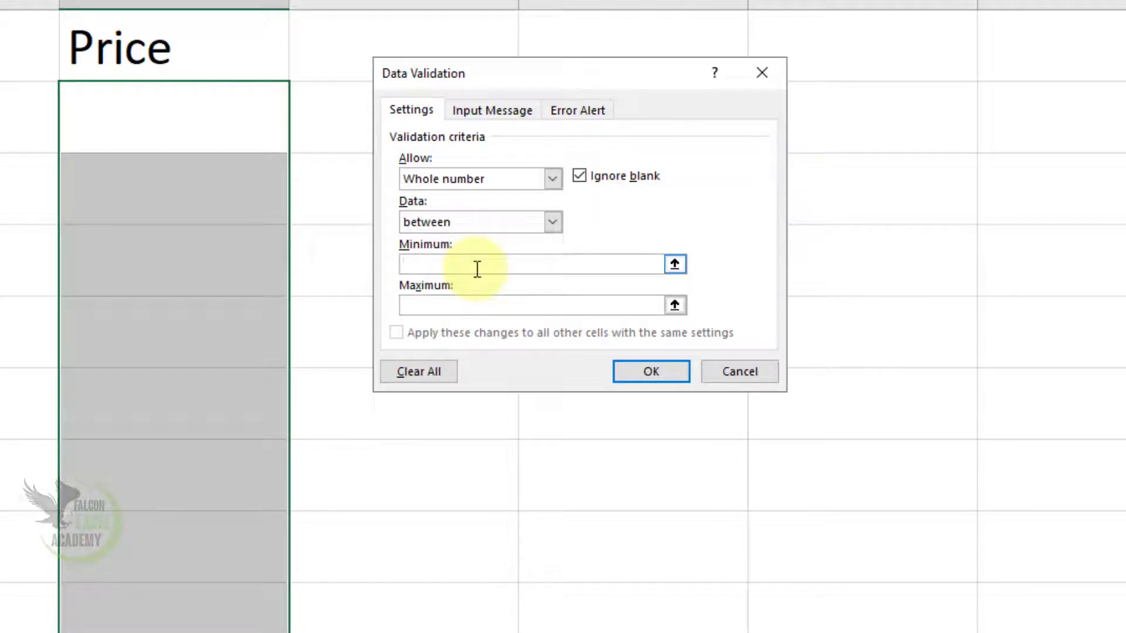
text(100)
key(Tab)
text(2)
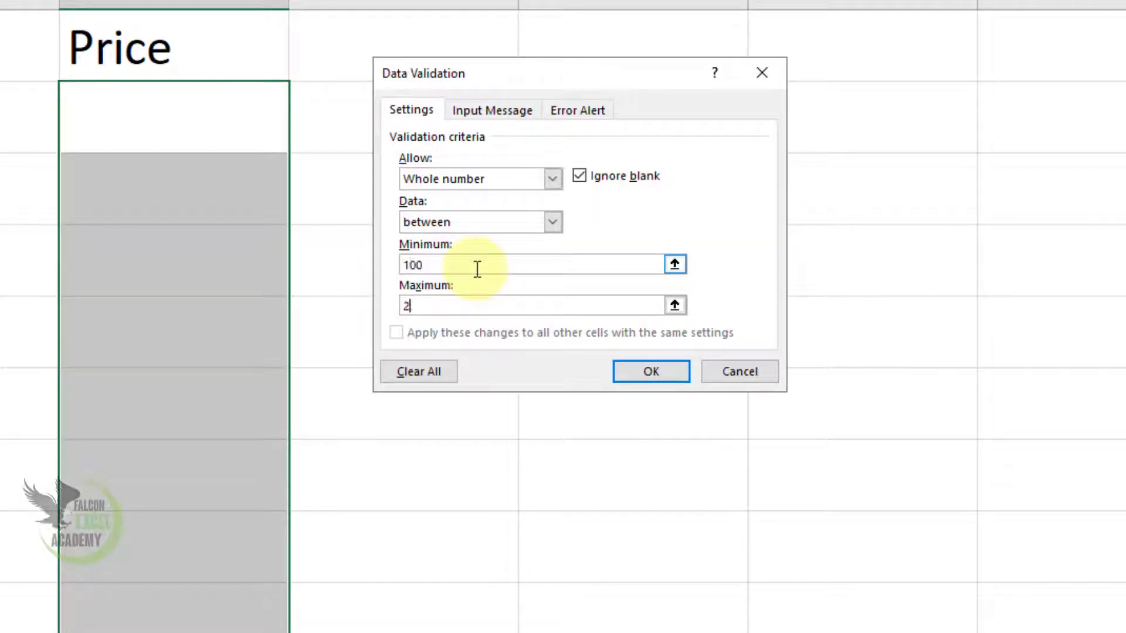
text(00)
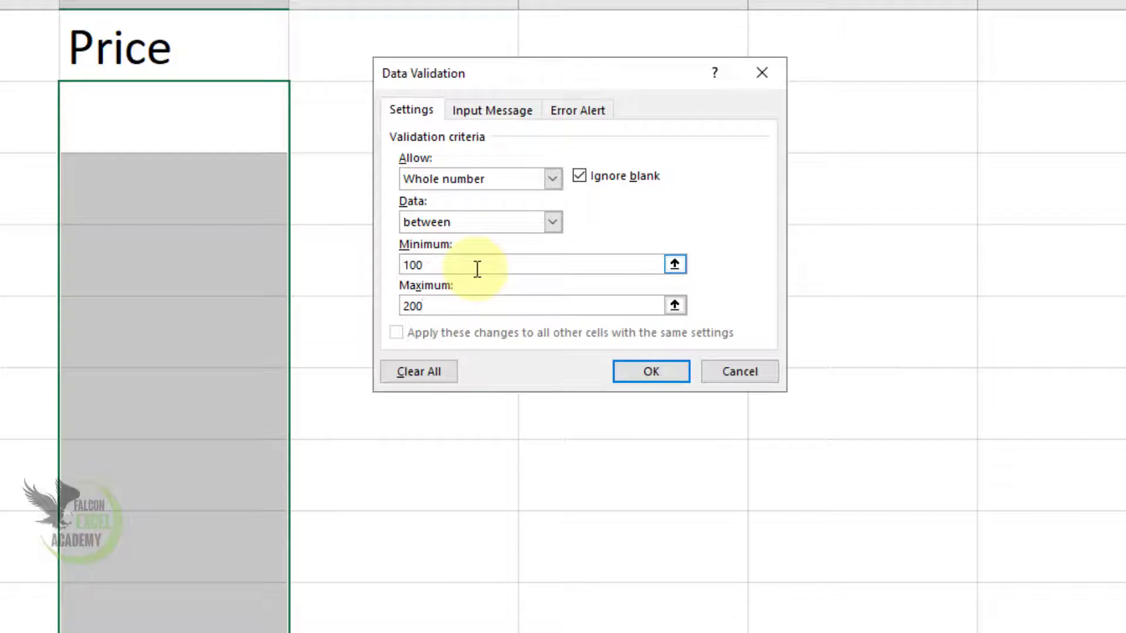
click(588, 116)
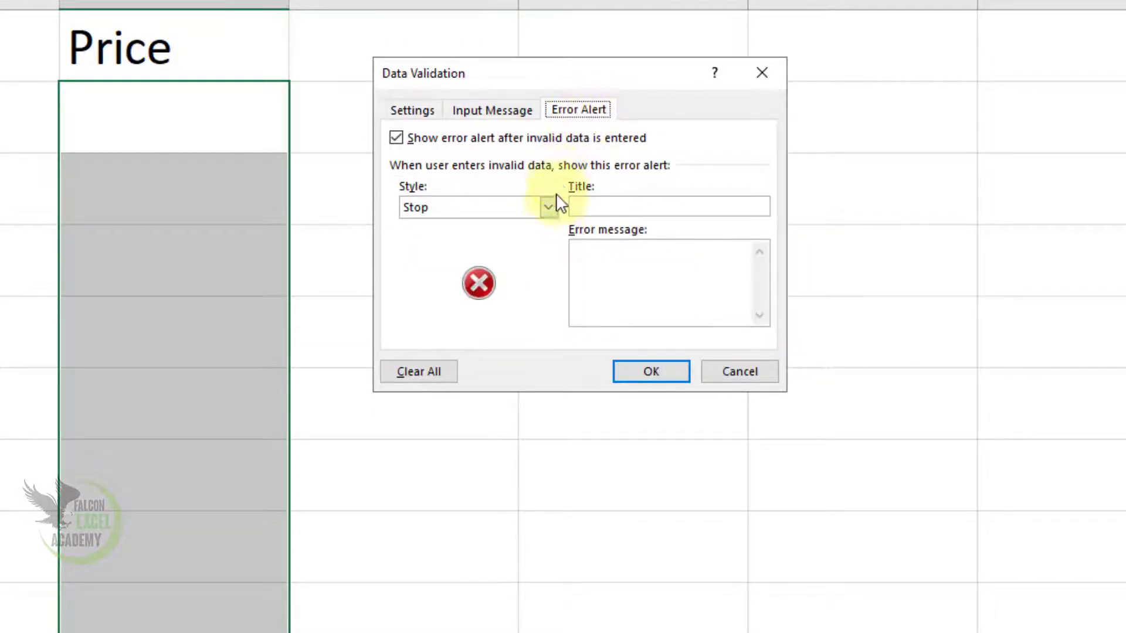
click(434, 114)
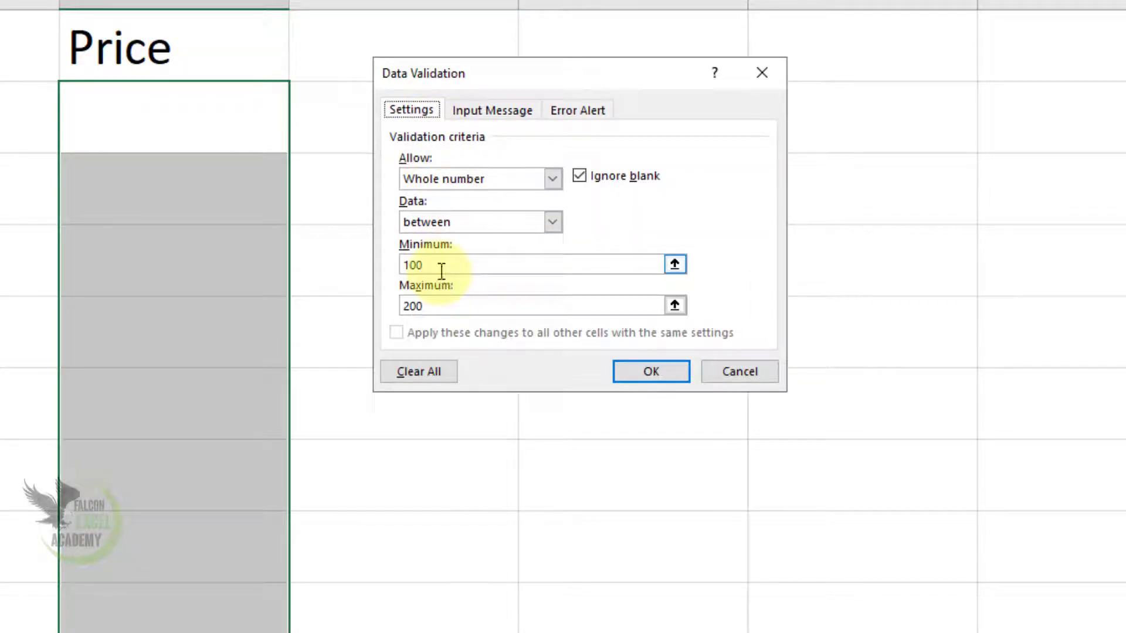
click(572, 112)
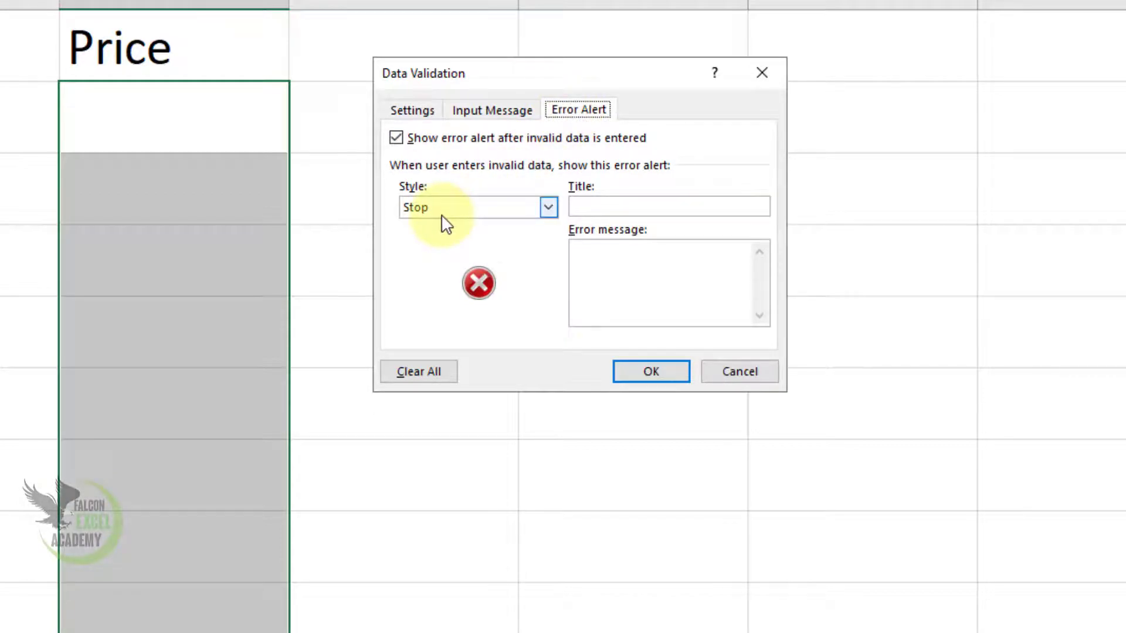
click(650, 371)
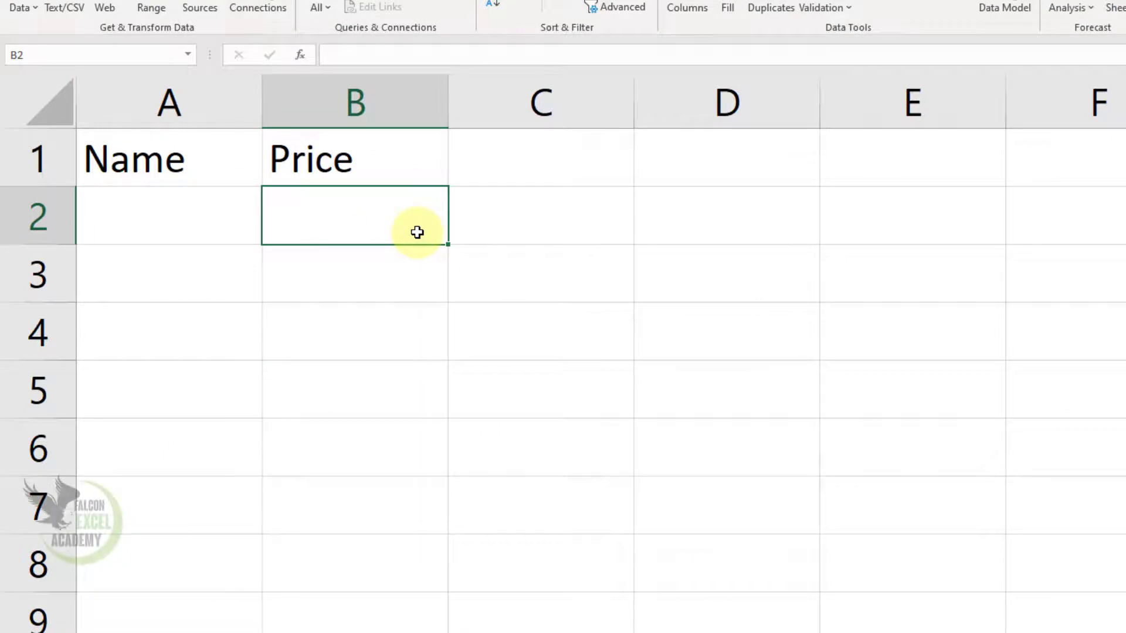
- Enter prices 100, 101, 150, 199 and 200 down column B
text(100)
key(Return)
text(101)
key(Return)
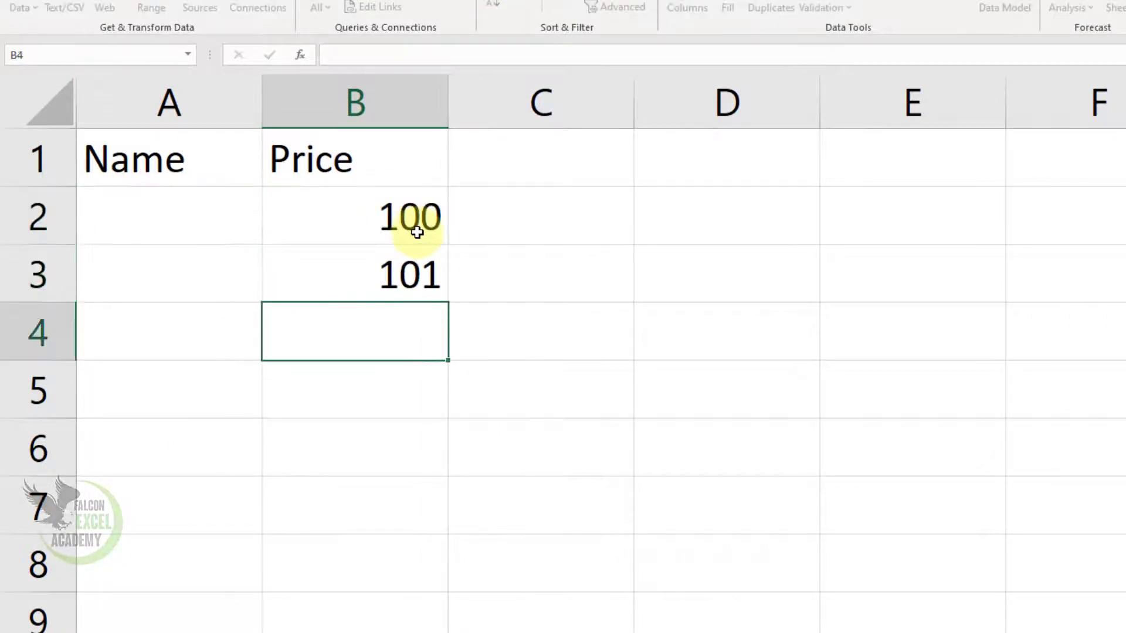
text(150)
key(Return)
text(199)
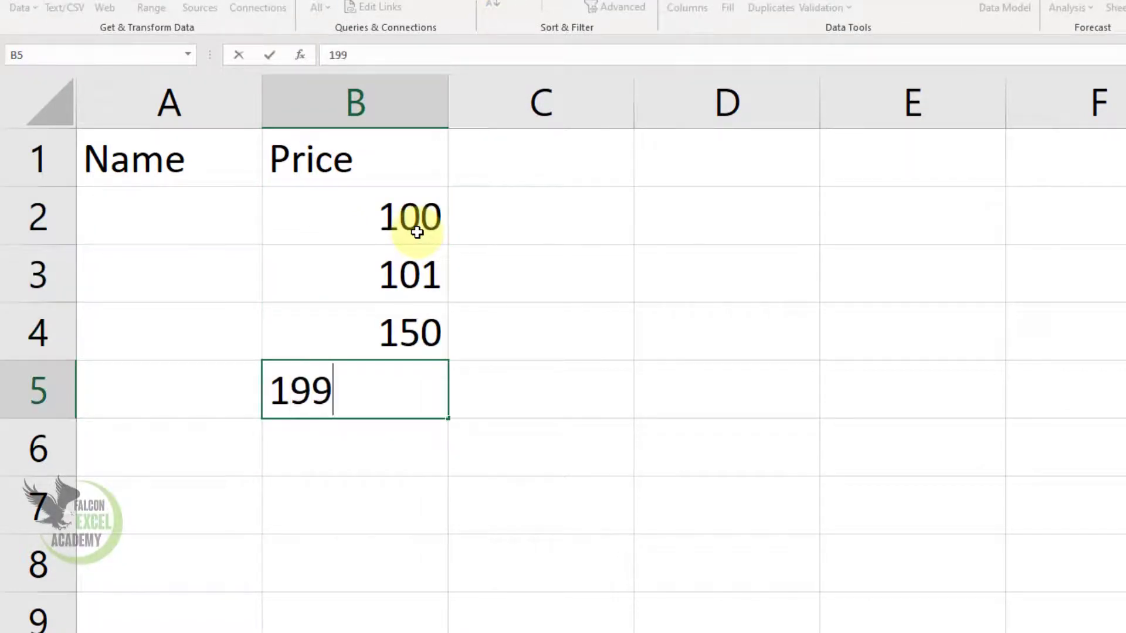
key(Return)
text(200)
key(Return)
- Try 201, cancel the rejection, and enter 100 in B7 instead
text(20)
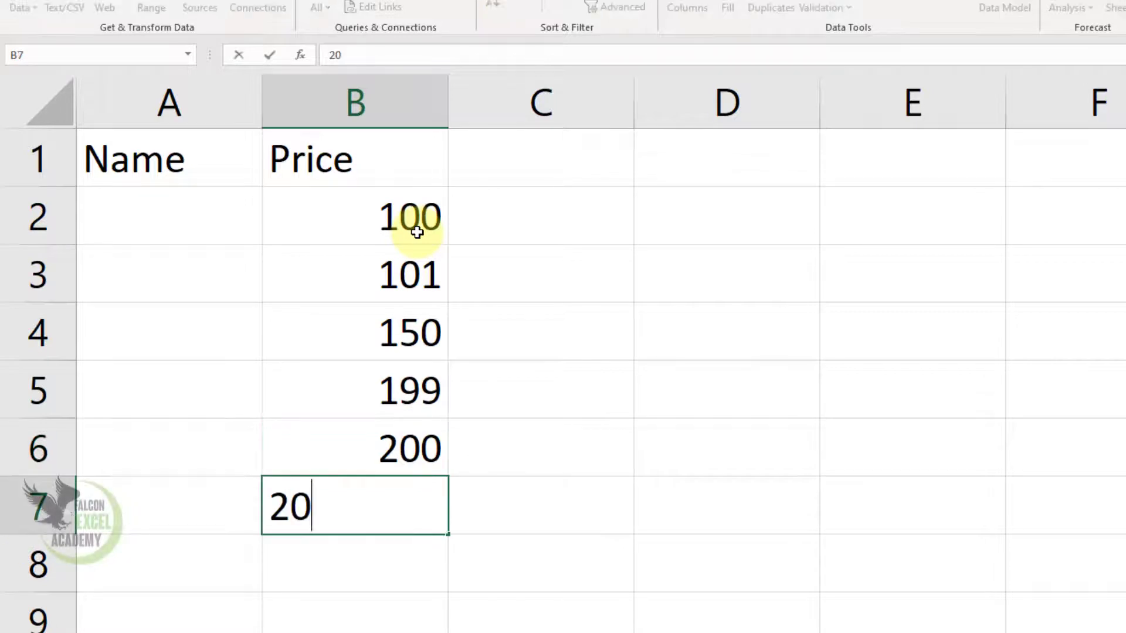
text(2)
key(BackSpace)
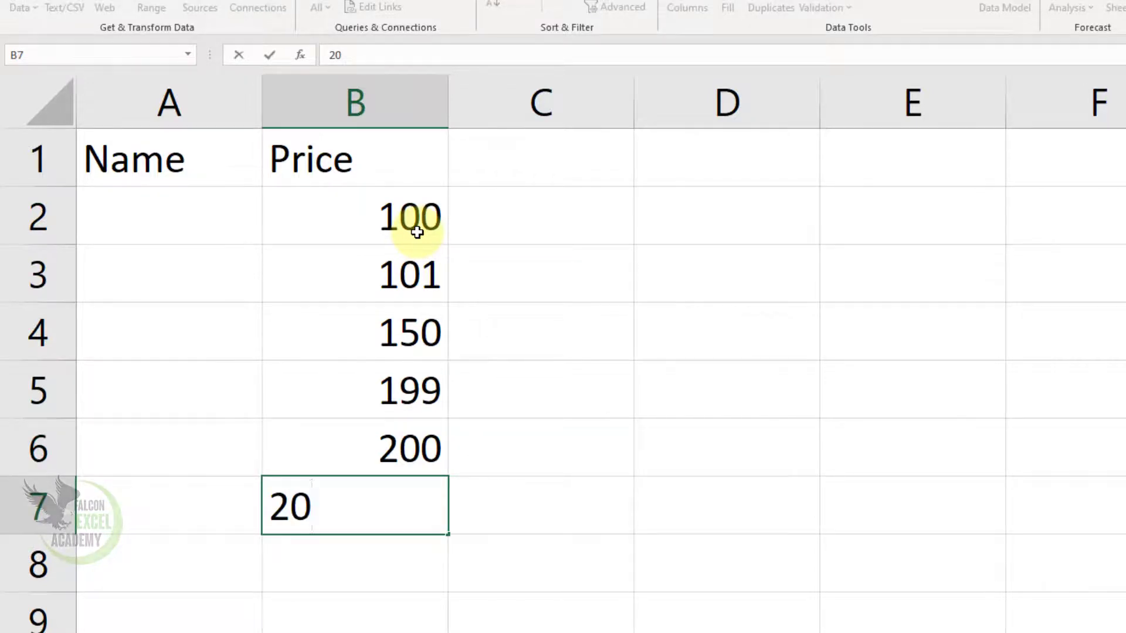
text(1)
key(Return)
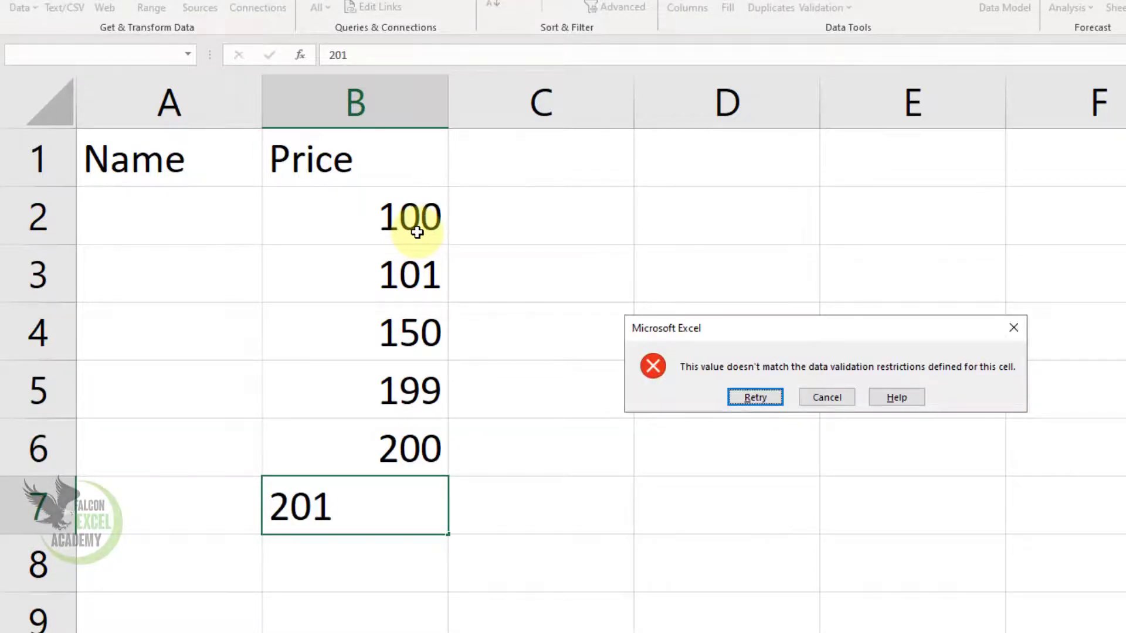
click(828, 397)
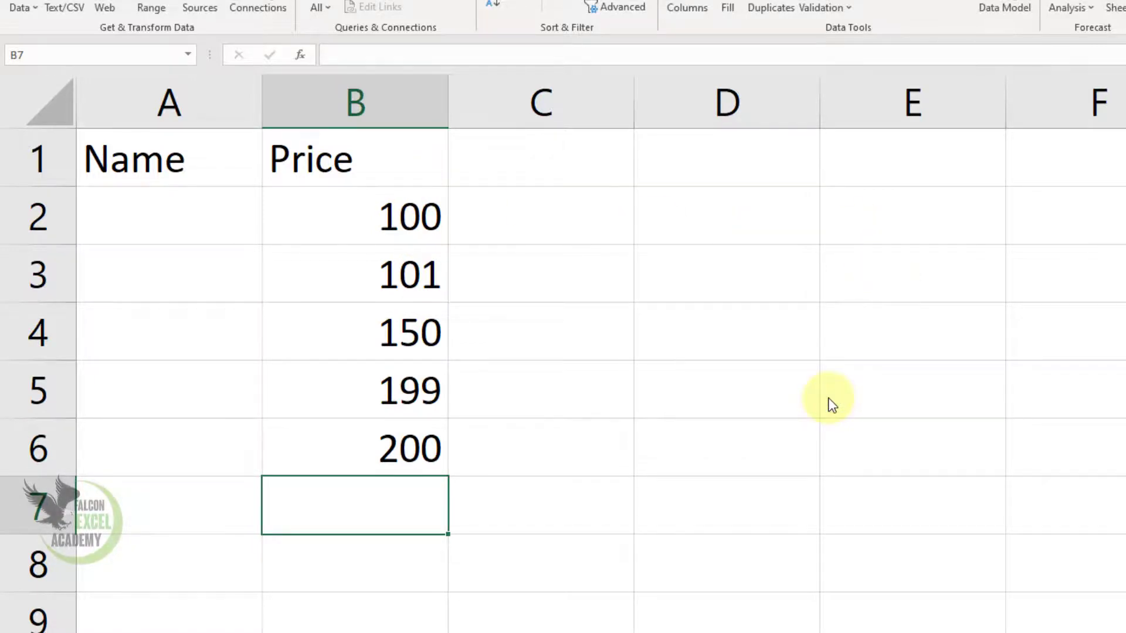
text(100)
key(Return)
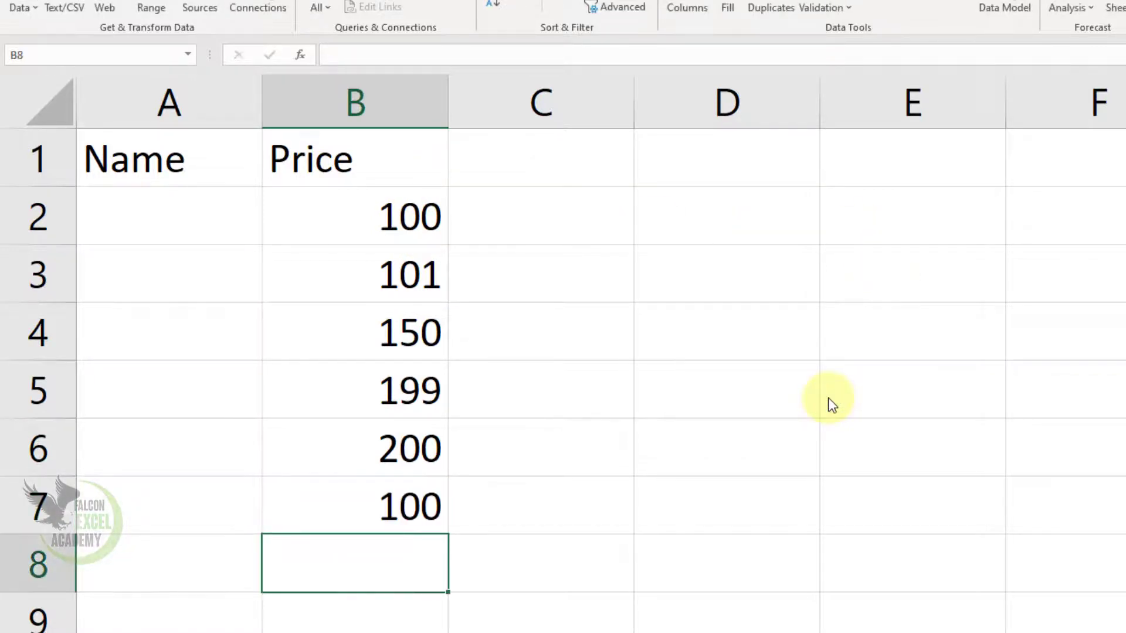
- Test 99.99, 85 and 4500, cancelling each rejected entry
text(99.99)
key(Return)
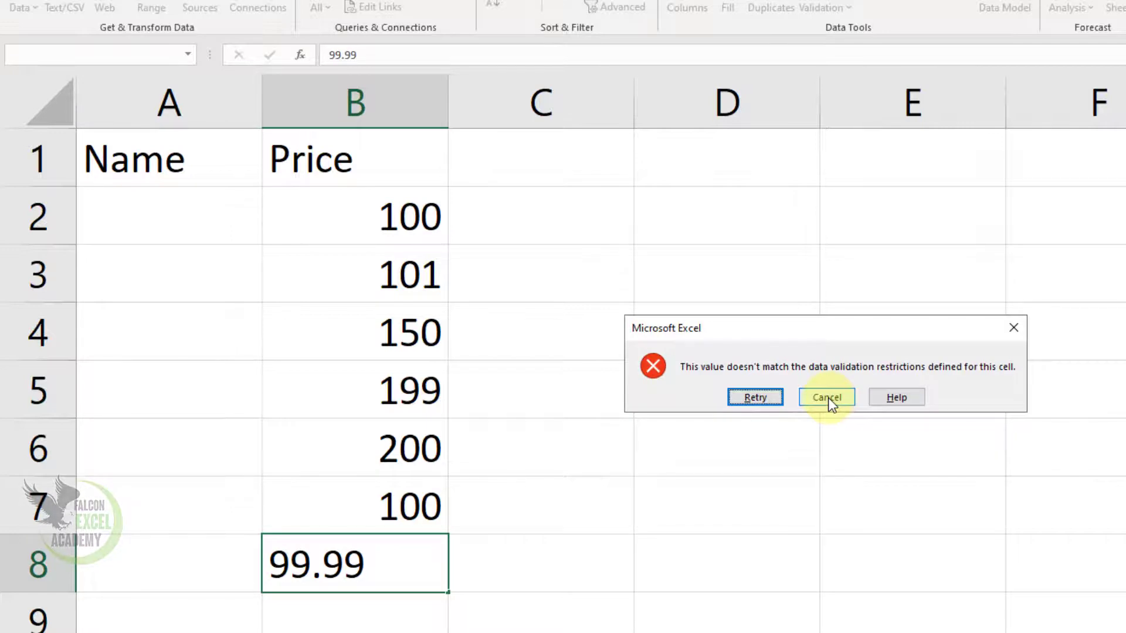
click(828, 397)
text(85)
key(Return)
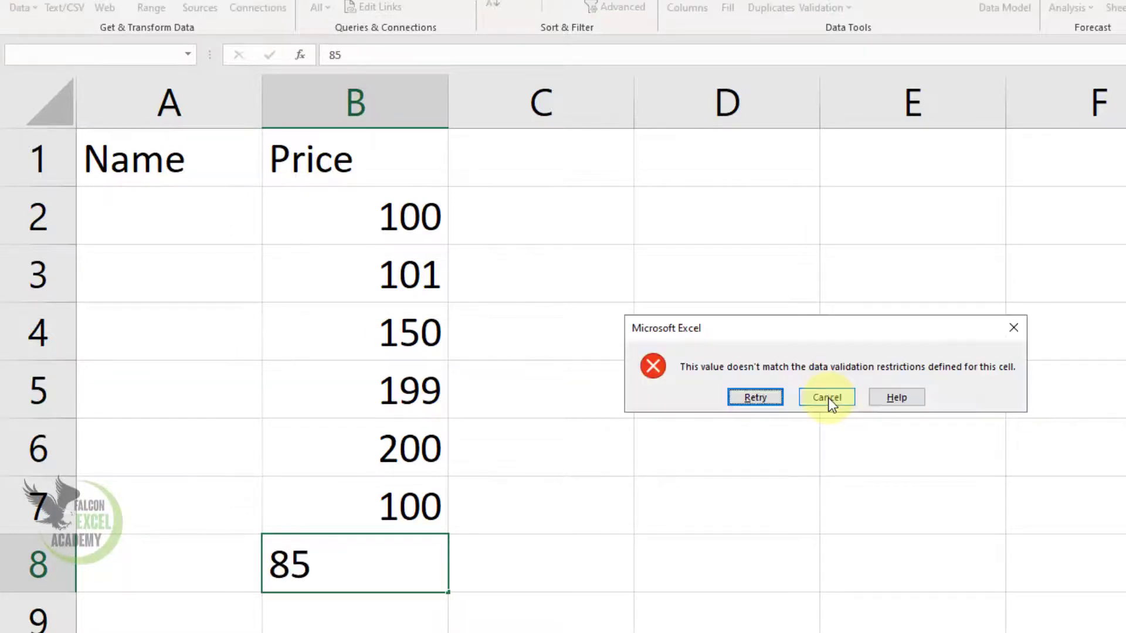
click(827, 398)
text(4500)
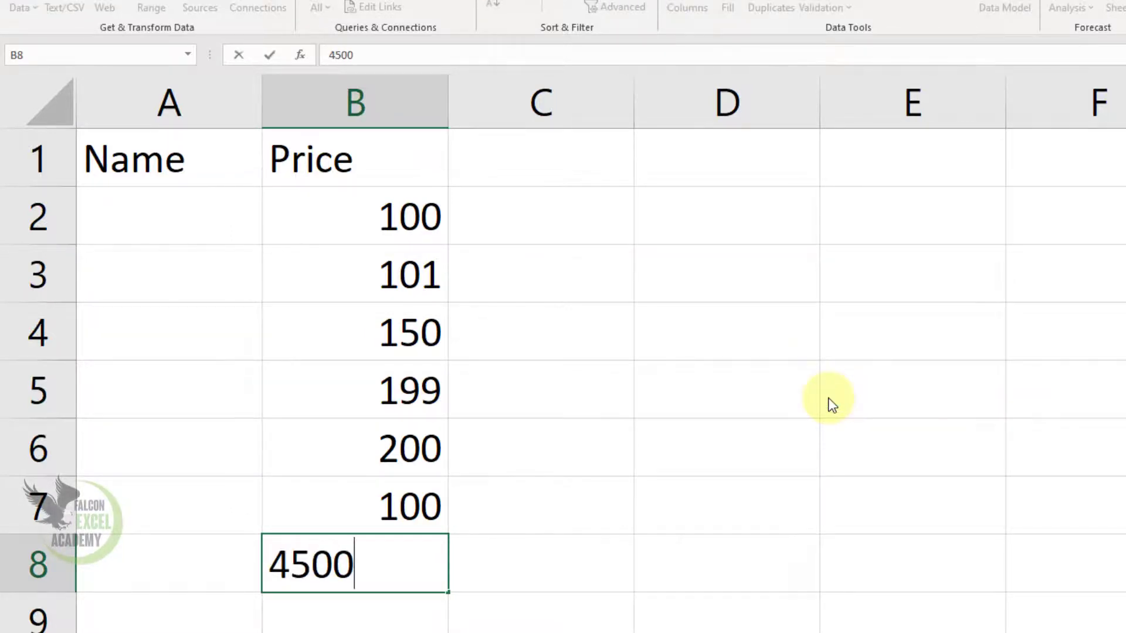
key(Return)
click(828, 398)
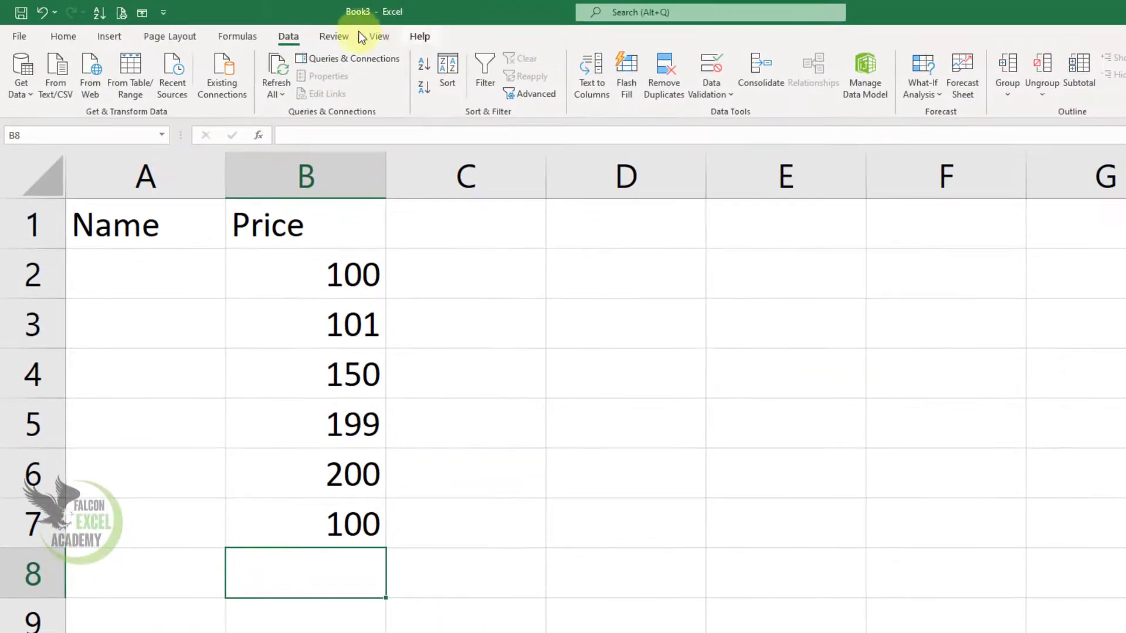
- Select all validated cells via Find & Select and Clear All their validation rules
click(63, 37)
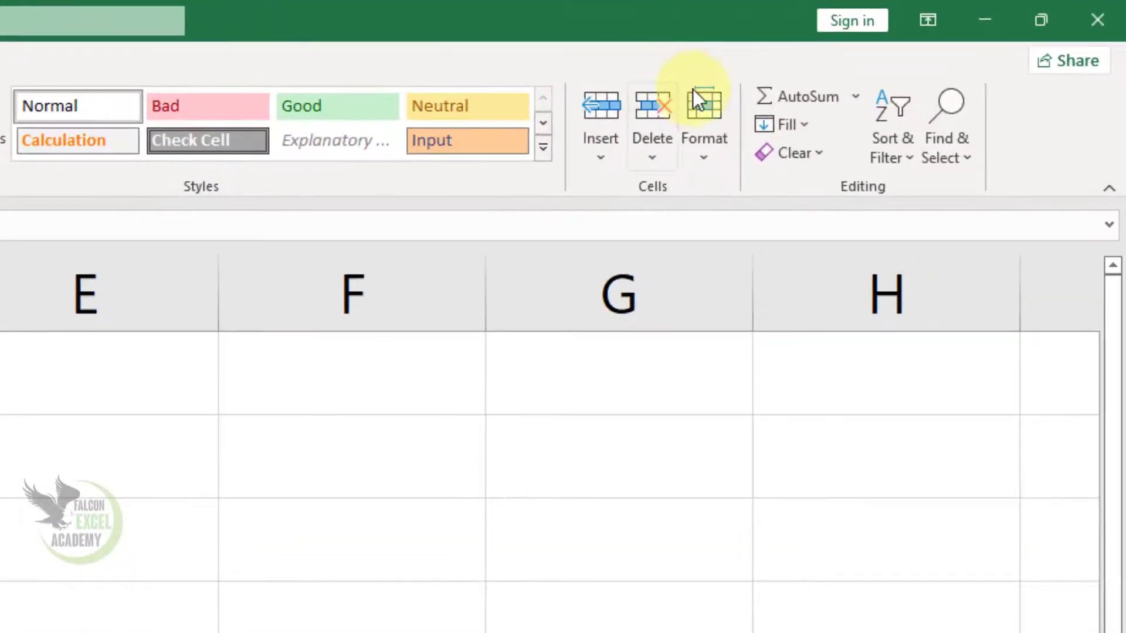
click(966, 160)
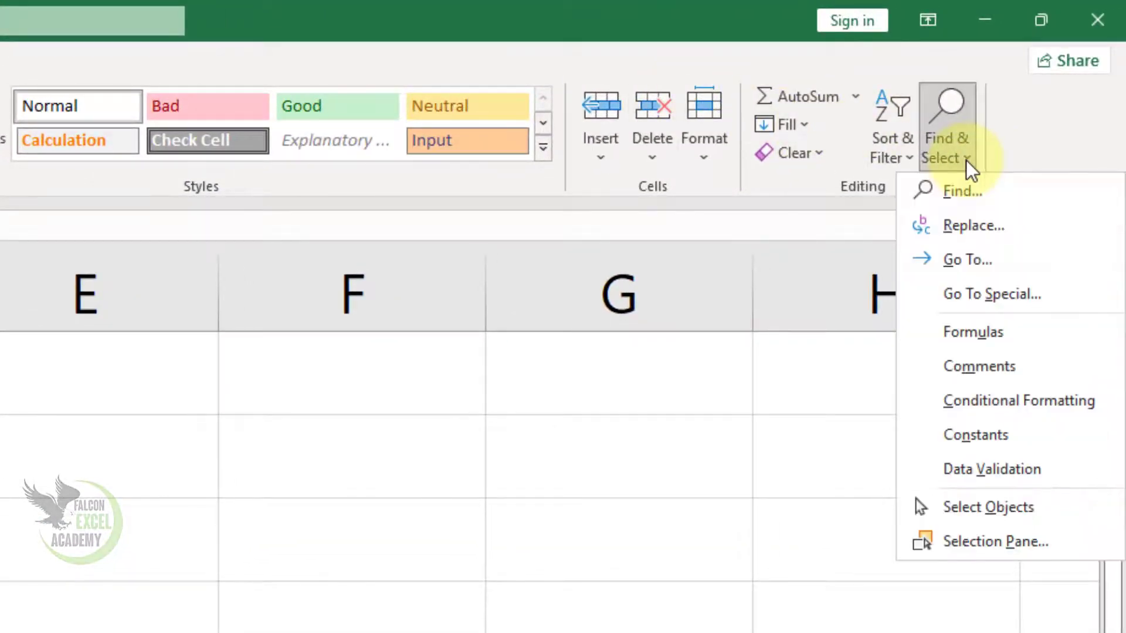
click(1038, 469)
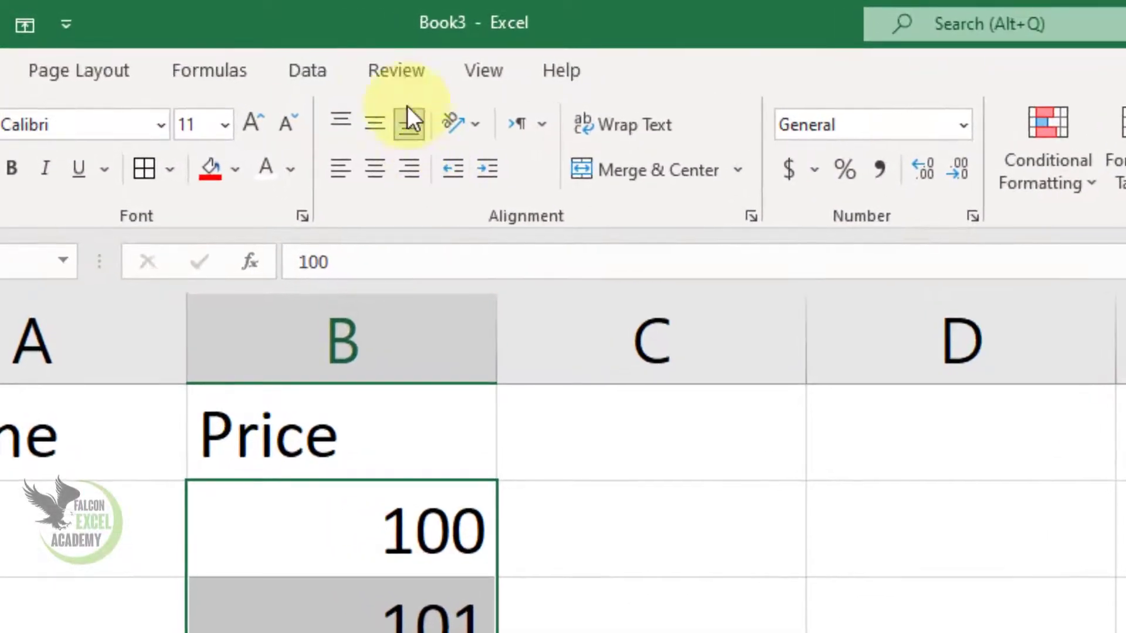
click(277, 64)
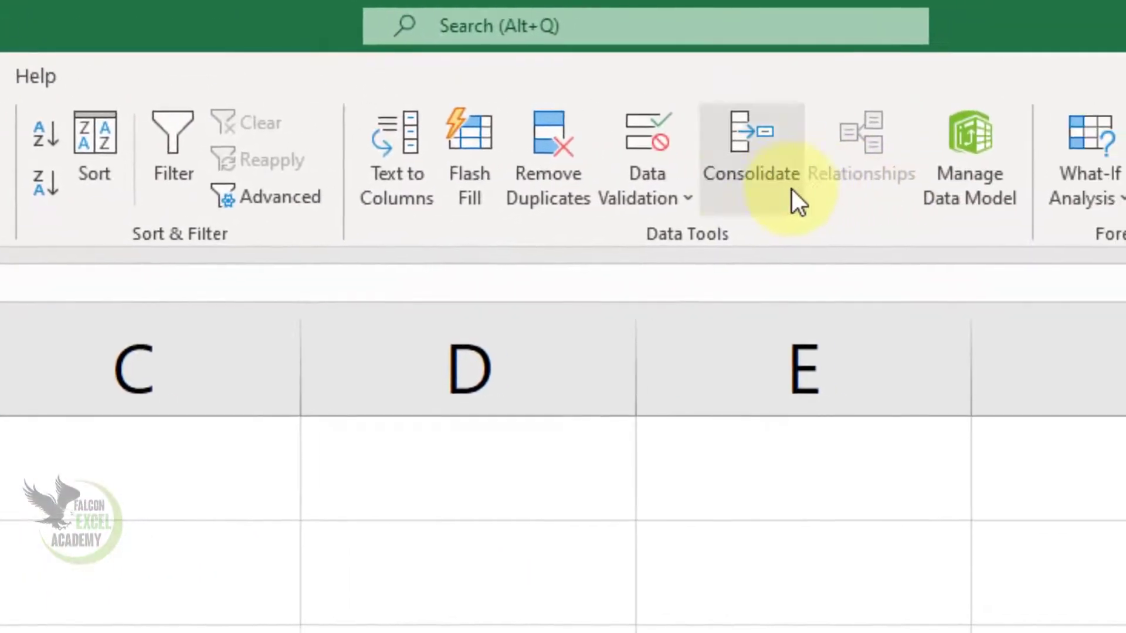
click(637, 194)
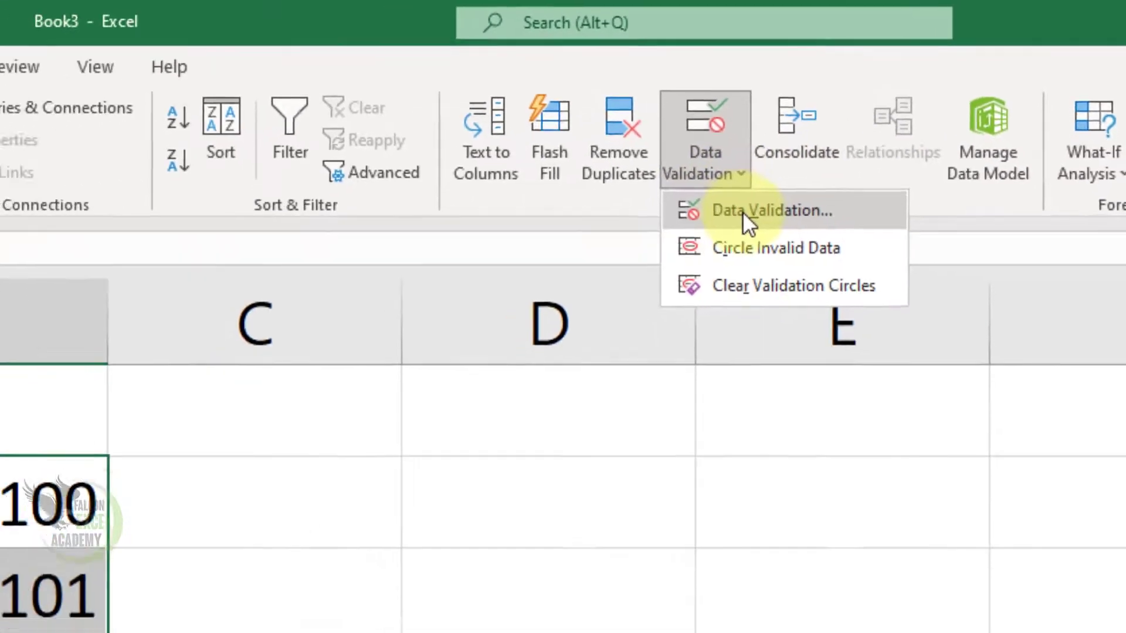
click(674, 240)
click(552, 581)
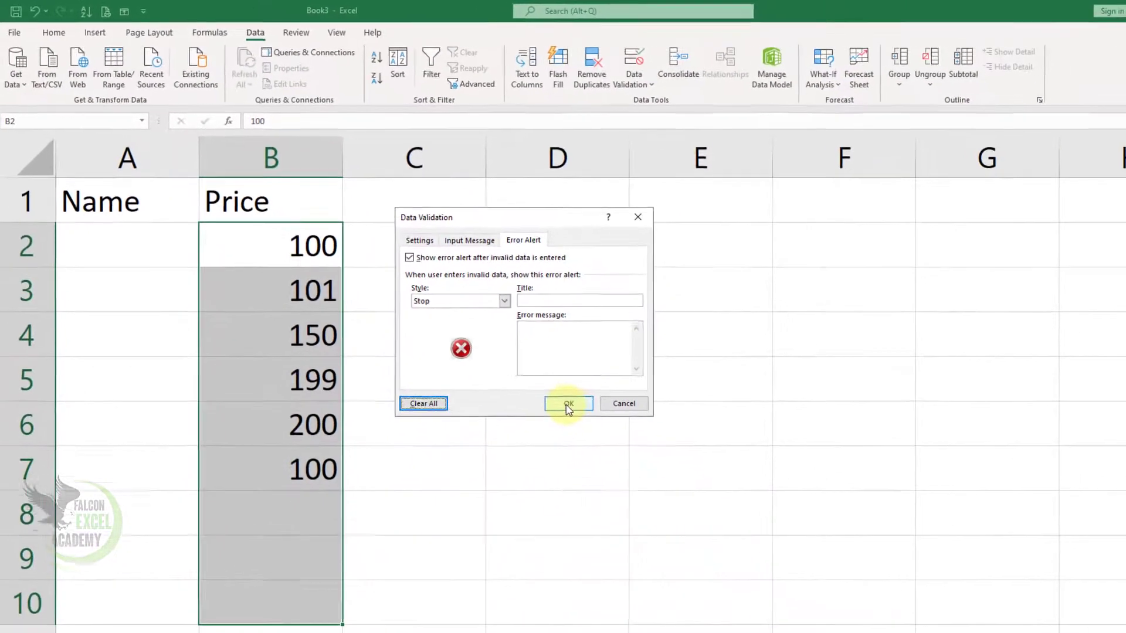
click(737, 580)
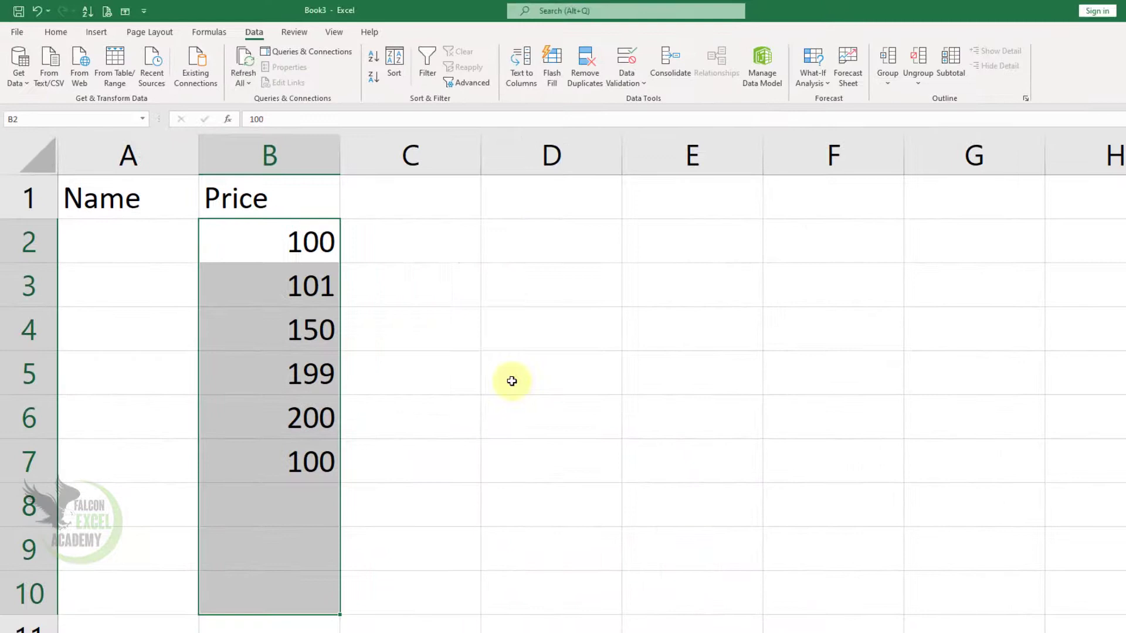
- Overwrite B2–B8 with 2500, 1500, 2500, 5000, 300, 20000 and 20
click(319, 239)
key(F2)
key(BackSpace)
key(BackSpace)
key(BackSpace)
text(250)
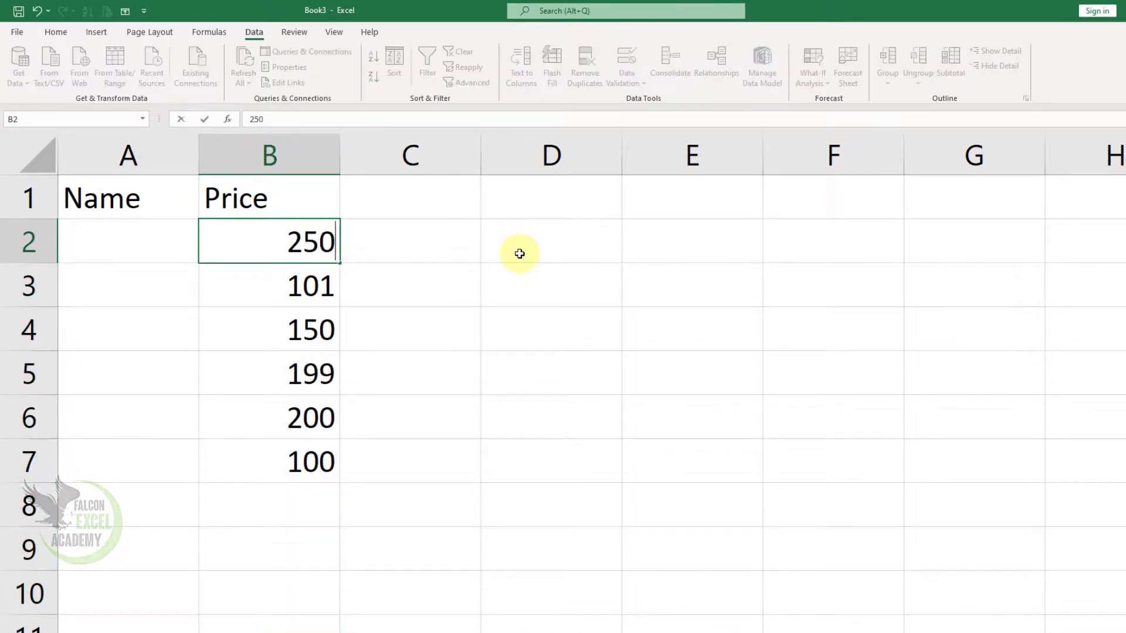
text(0)
key(Return)
text(1500)
key(Return)
text(2500)
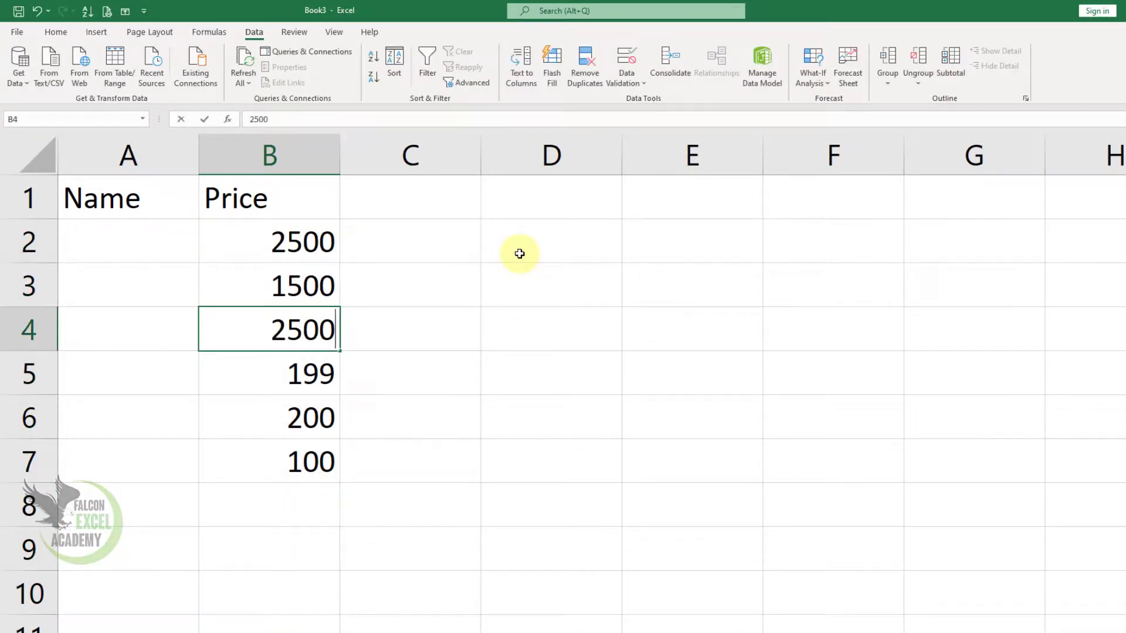
key(Return)
text(5000)
key(Return)
text(300)
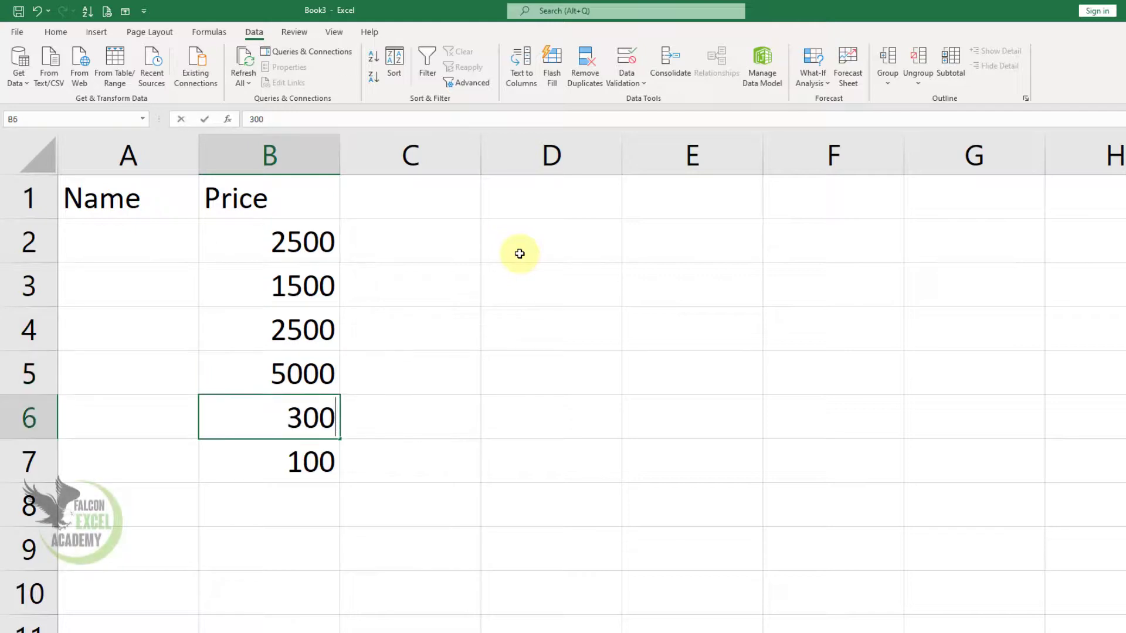
key(Return)
text(20000)
key(Return)
text(20)
key(Return)
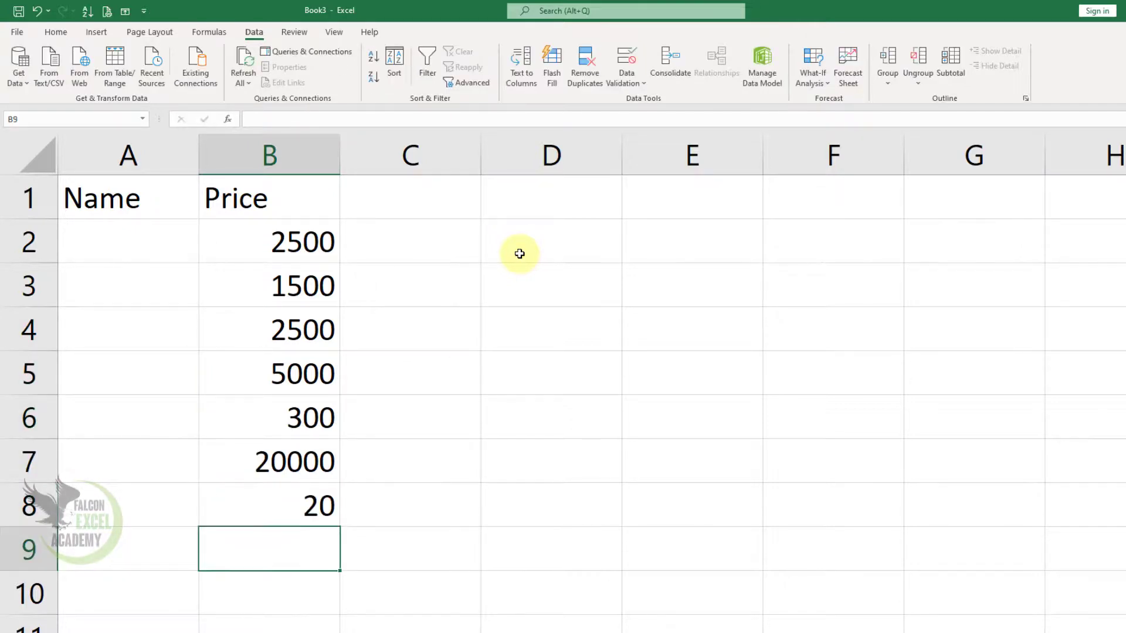